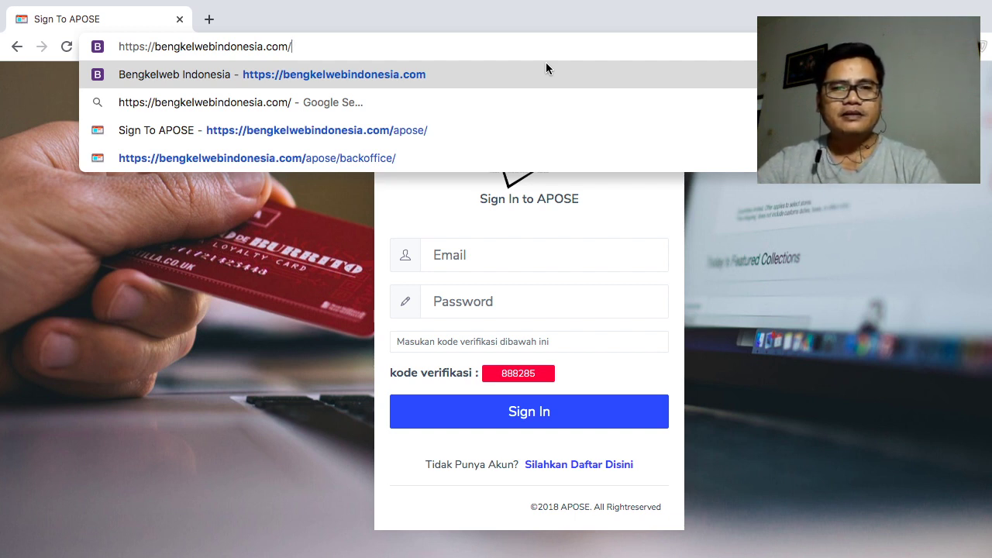
- Replace the APOSE sign-in page with the bengkelwebindonesia.com homepage
click(323, 230)
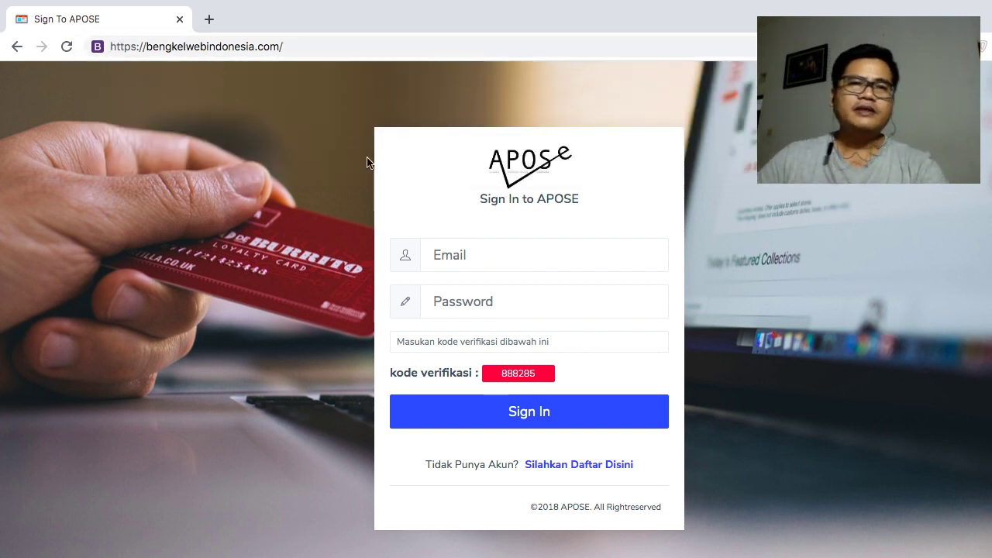
click(389, 38)
key(Return)
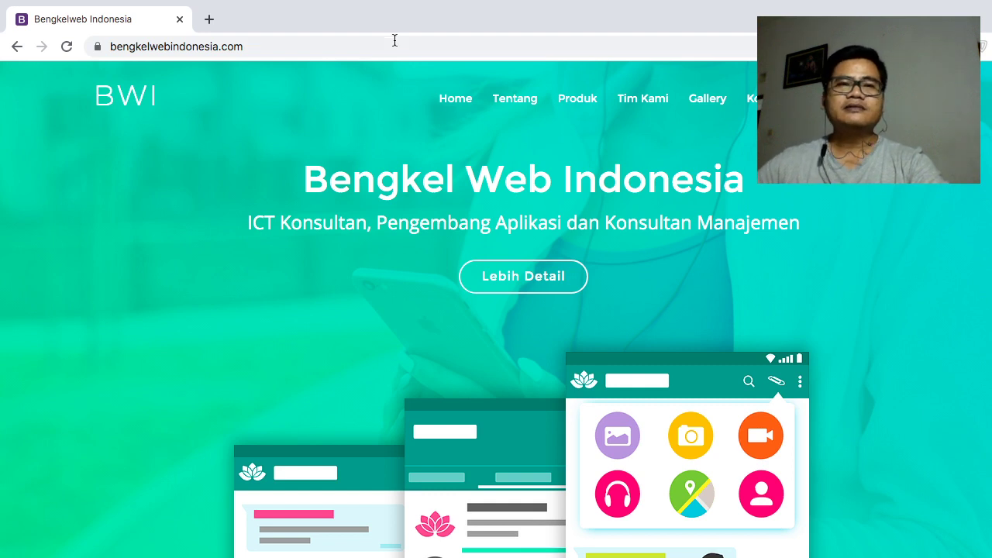
- Search the web for 'google play' in a new tab and open the Google Play store
click(397, 49)
click(410, 53)
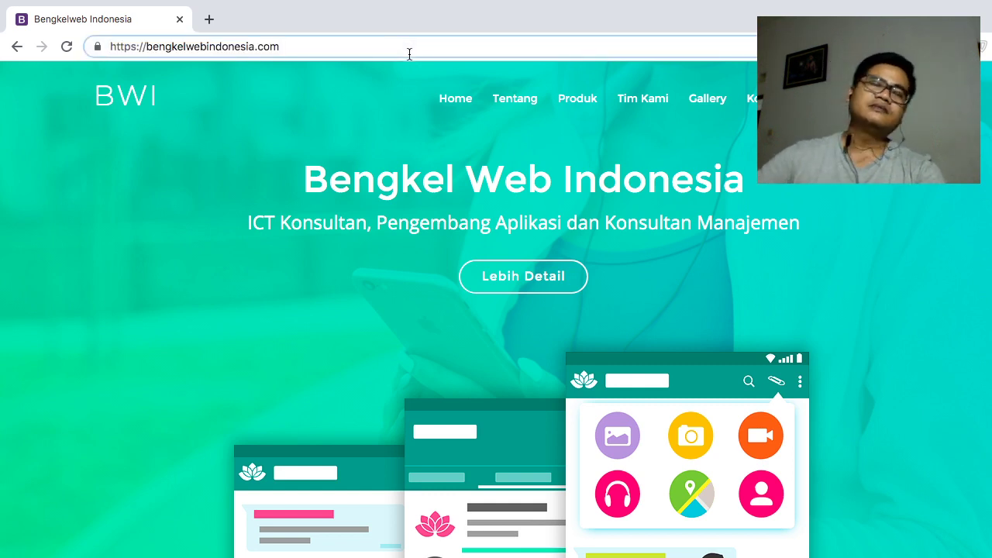
text(/)
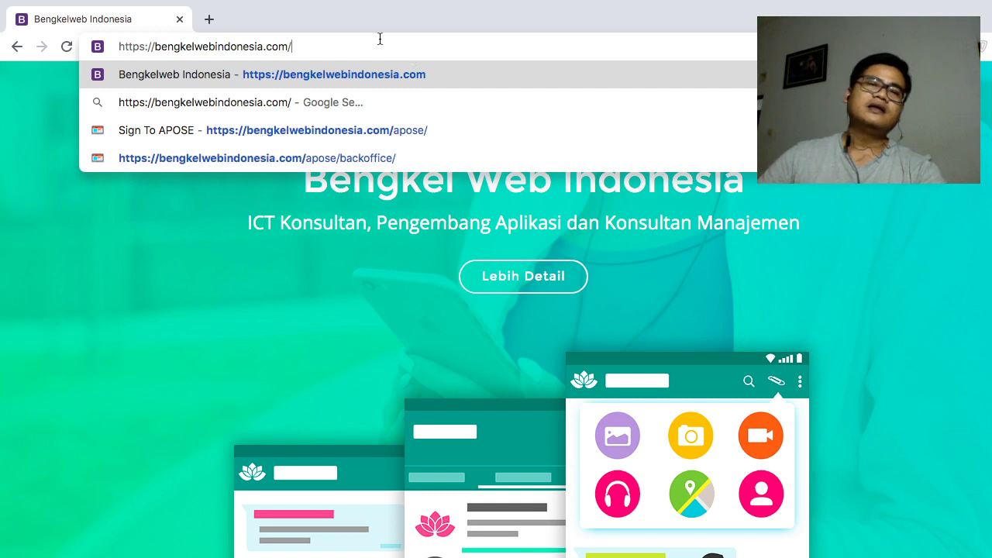
click(209, 18)
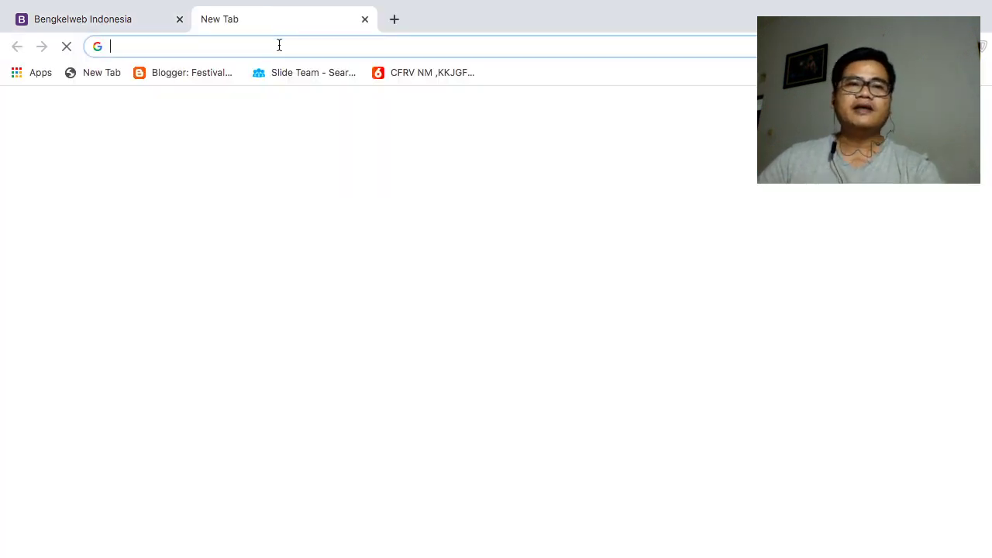
text(googl)
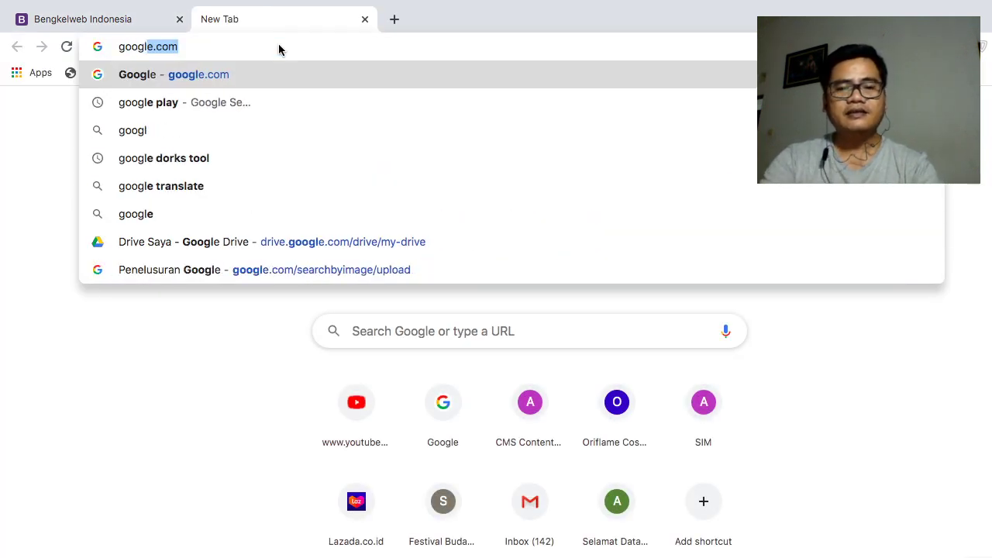
text(e play)
key(Return)
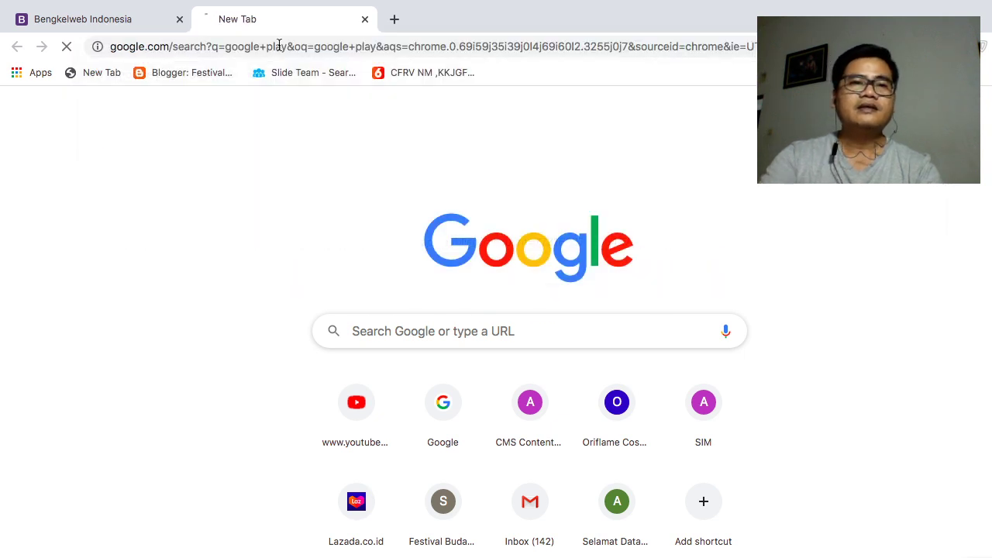
click(219, 228)
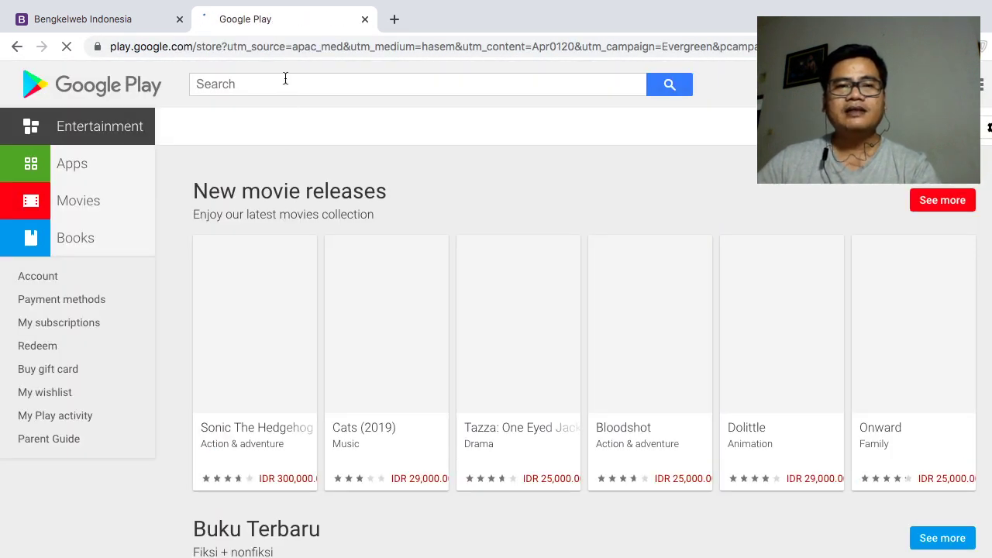
- Search Google Play for aposerba and open the APOSERBA app listing
click(284, 80)
text(aposerba)
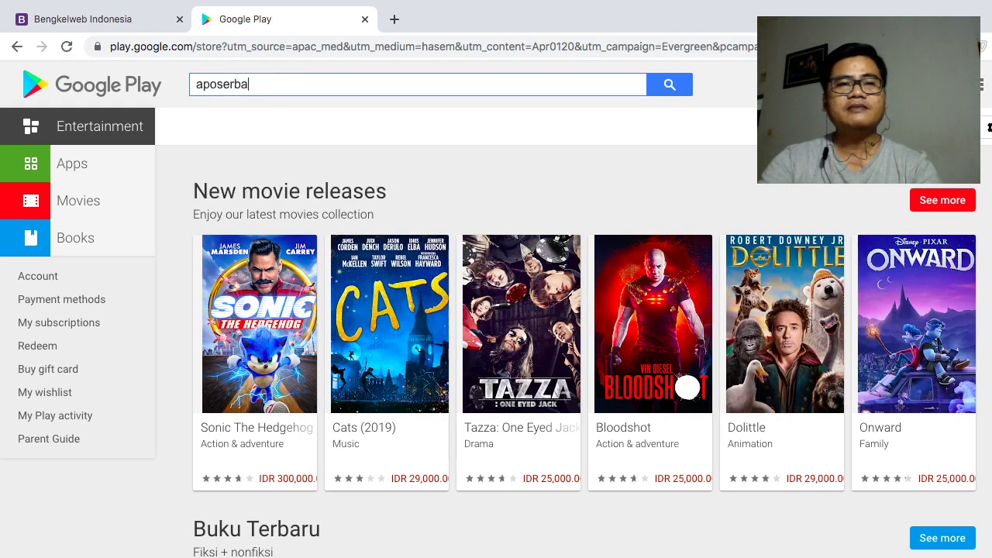
key(Return)
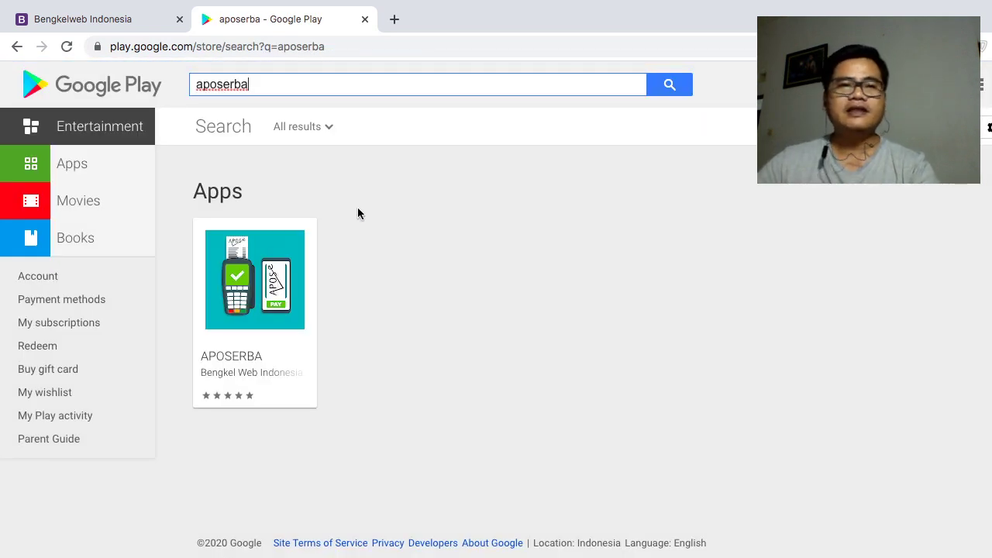
click(255, 355)
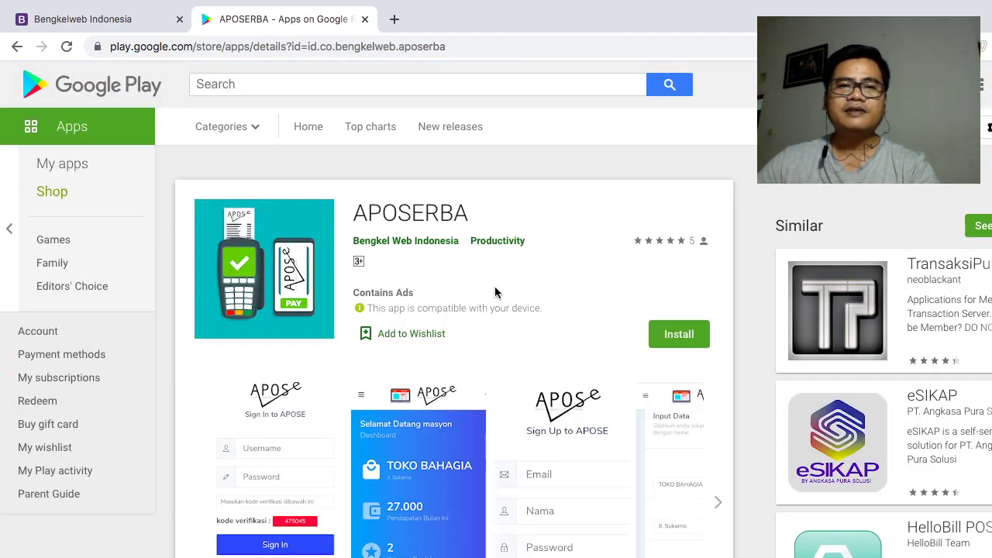
- Expand and read APOSERBA's full description, then return to the company homepage tab
scroll(479, 279, down, 5)
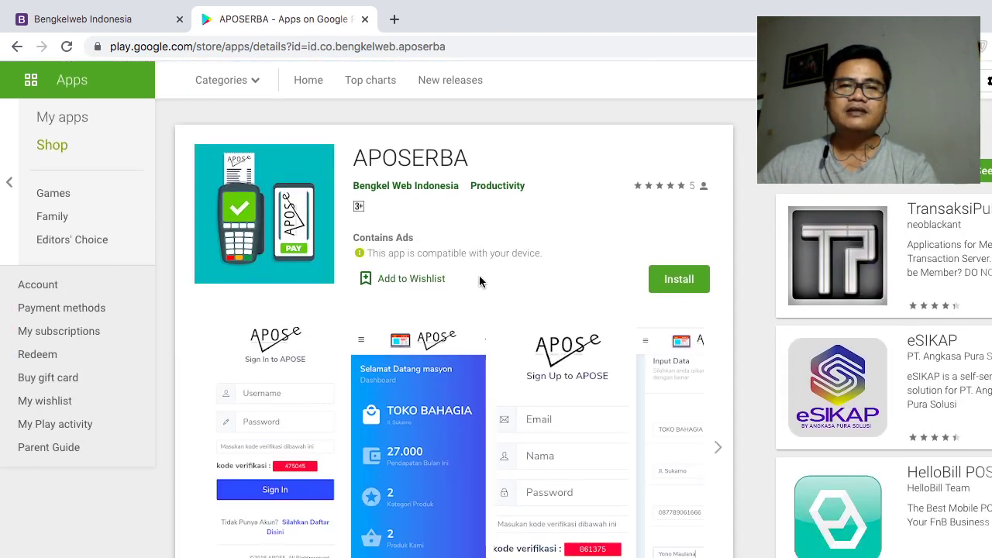
click(454, 500)
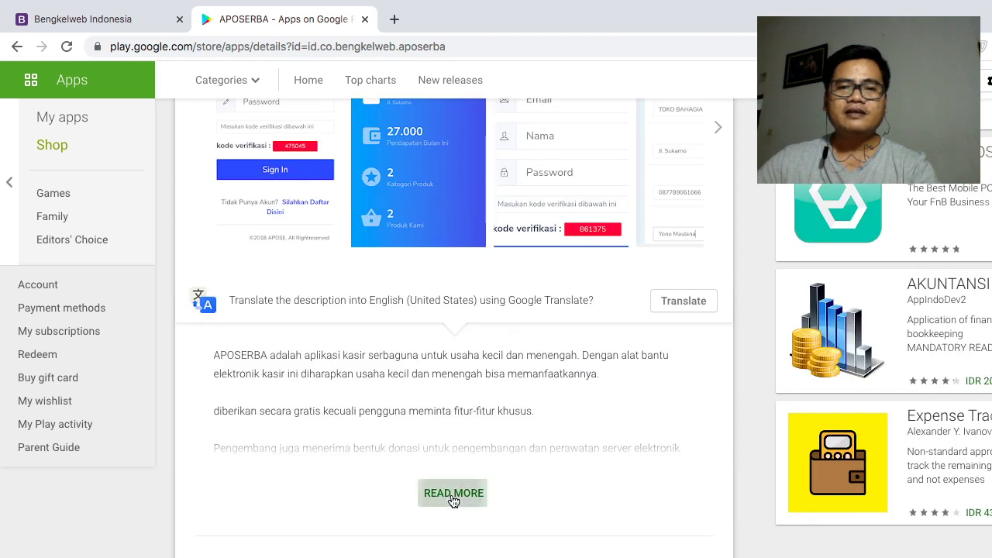
scroll(473, 400, down, 4)
scroll(474, 401, down, 2)
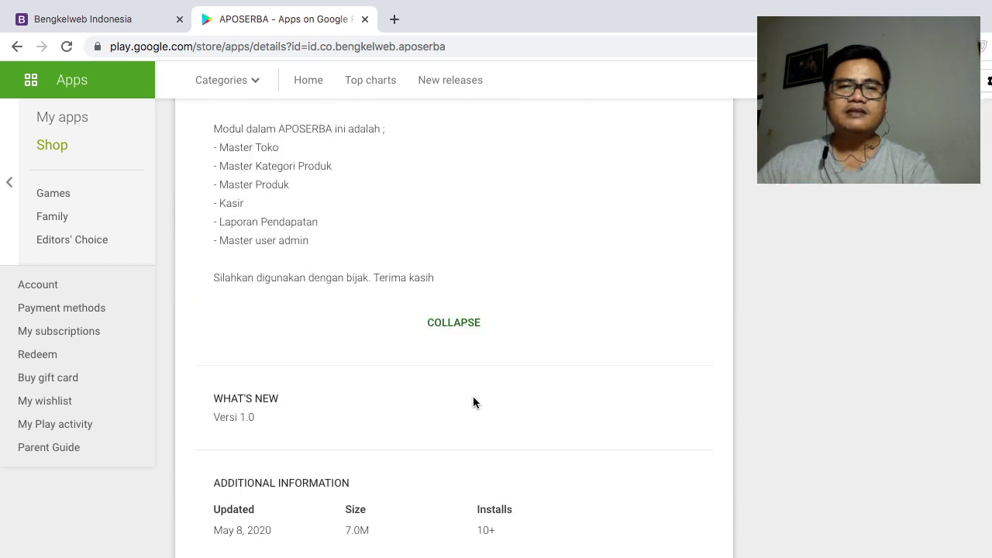
scroll(475, 401, down, 2)
scroll(473, 400, up, 12)
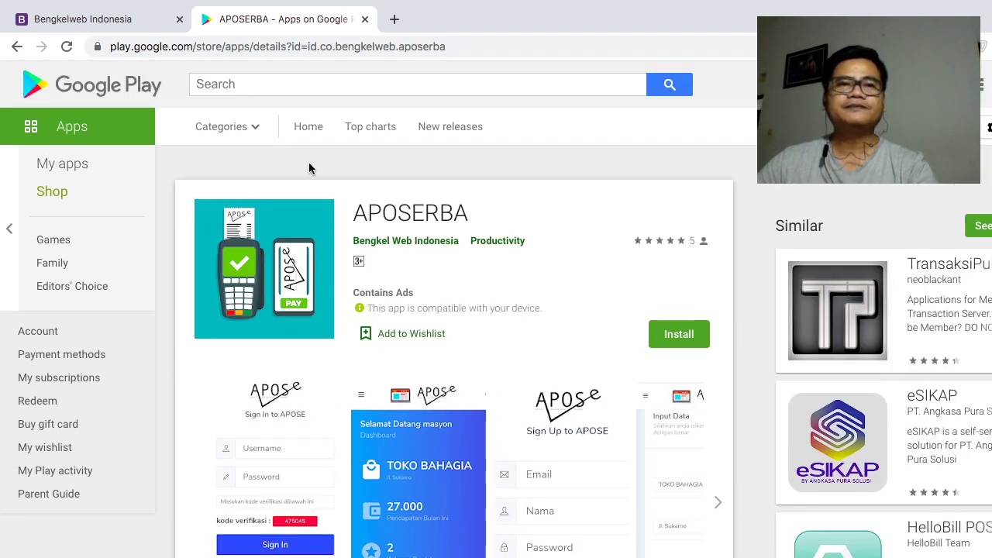
click(87, 21)
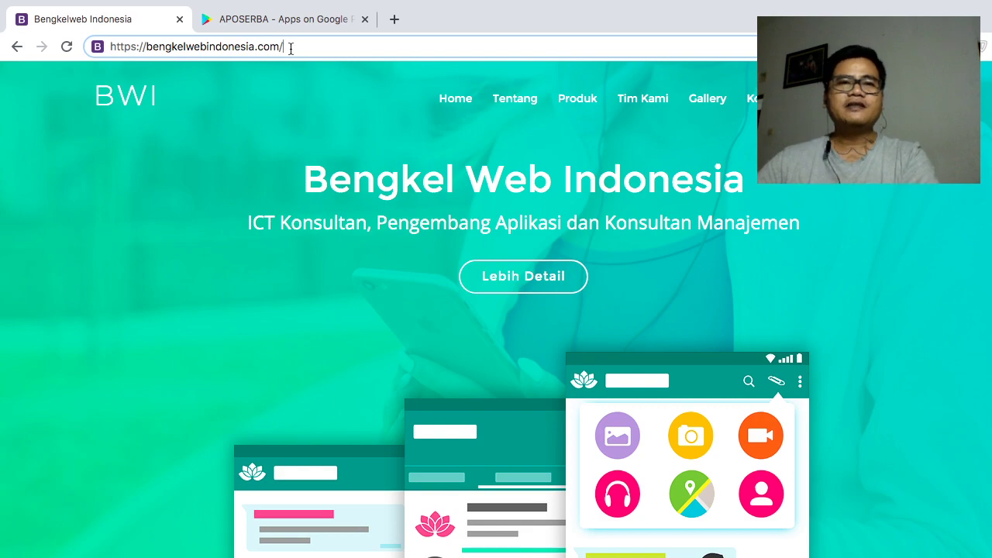
- Scroll through the Bengkel Web Indonesia homepage
scroll(441, 193, down, 4)
scroll(440, 194, down, 10)
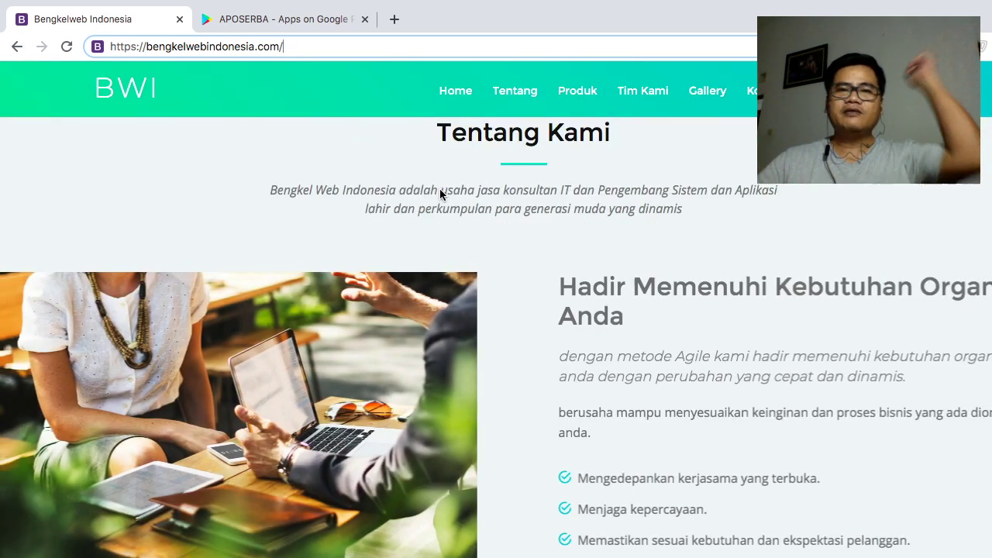
scroll(440, 199, down, 10)
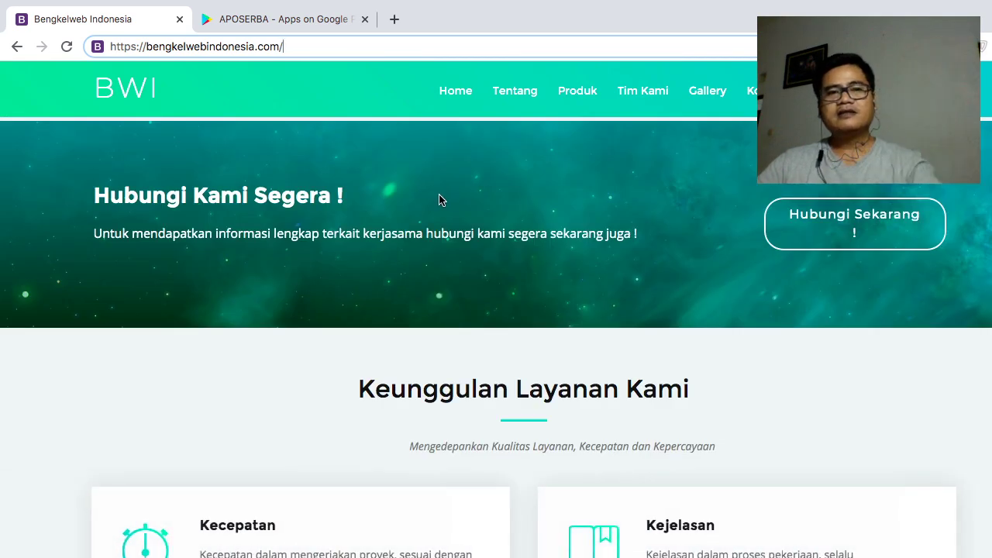
scroll(439, 200, down, 8)
scroll(439, 199, up, 9)
scroll(439, 200, up, 10)
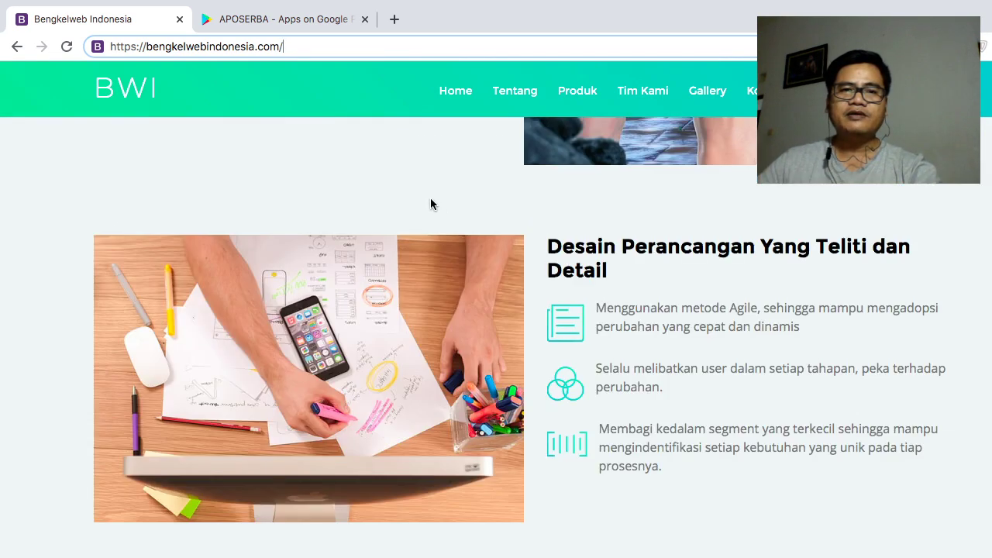
click(394, 20)
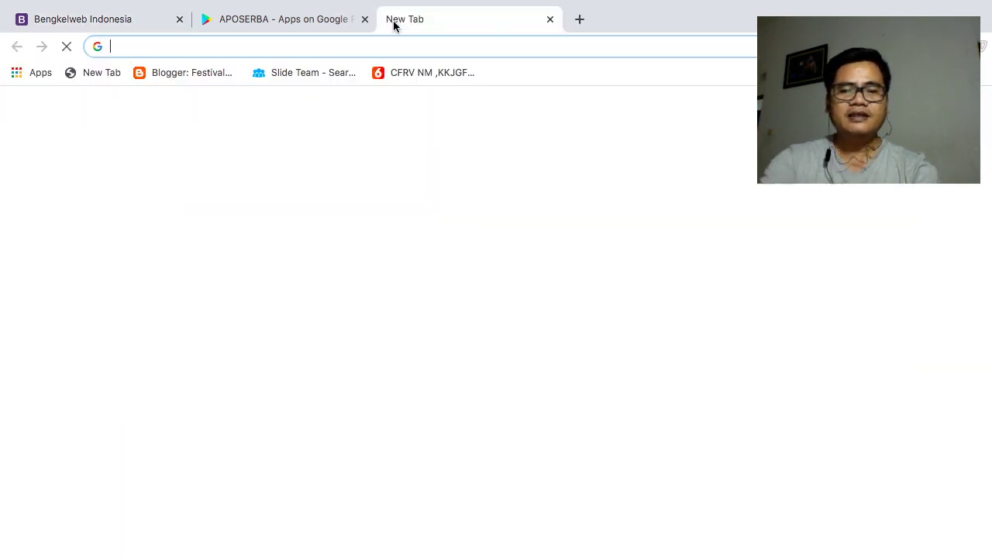
text(bengkelwe.)
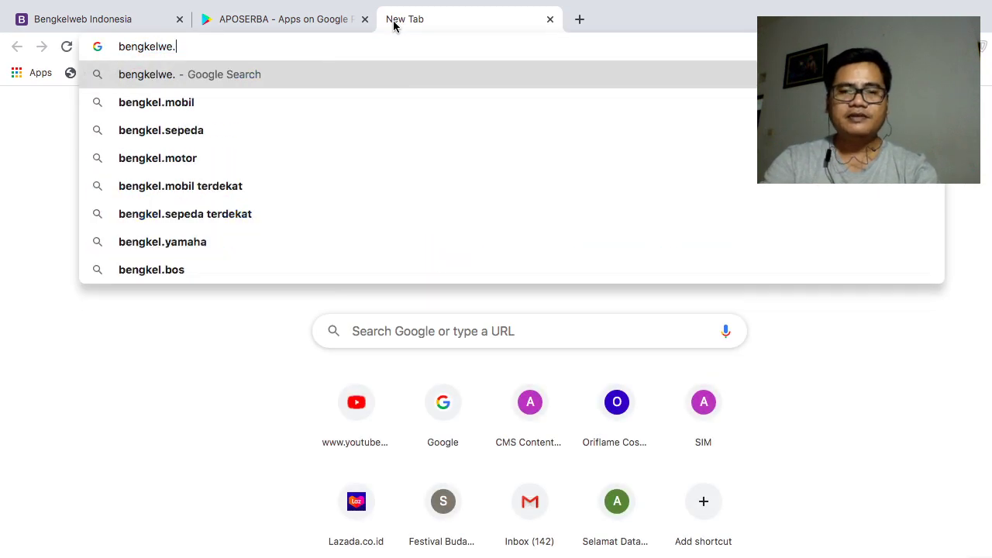
key(BackSpace)
text(b.id)
key(Return)
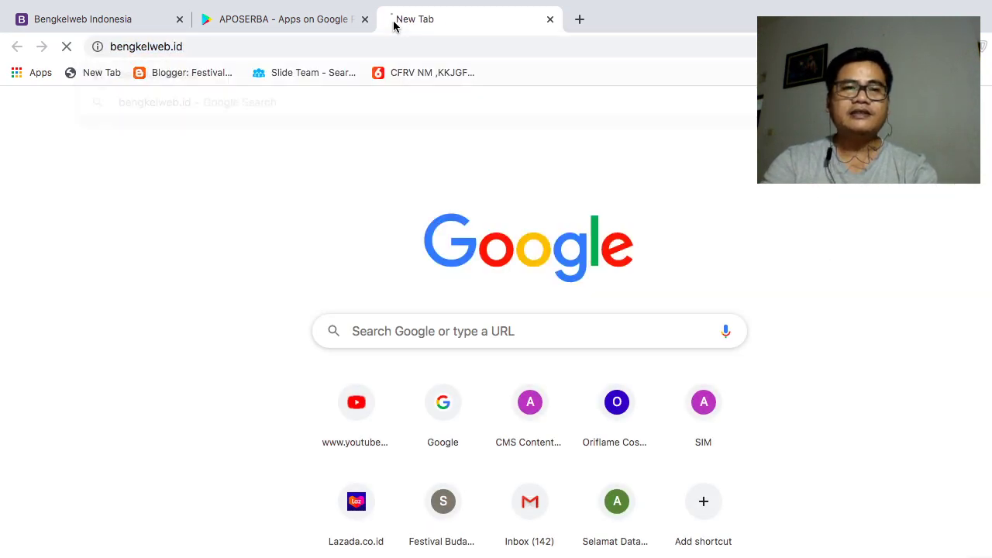
click(361, 40)
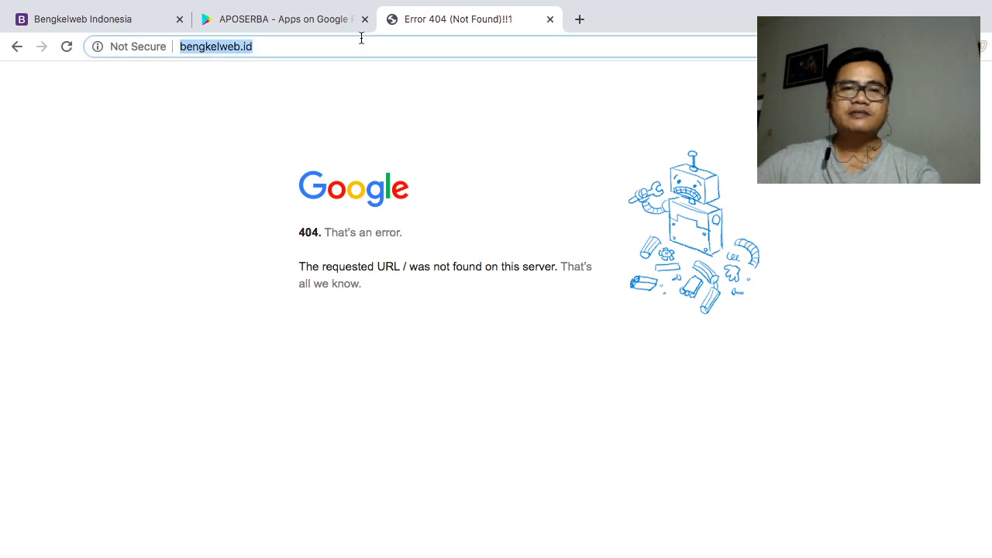
key(Home)
text(www.)
key(Return)
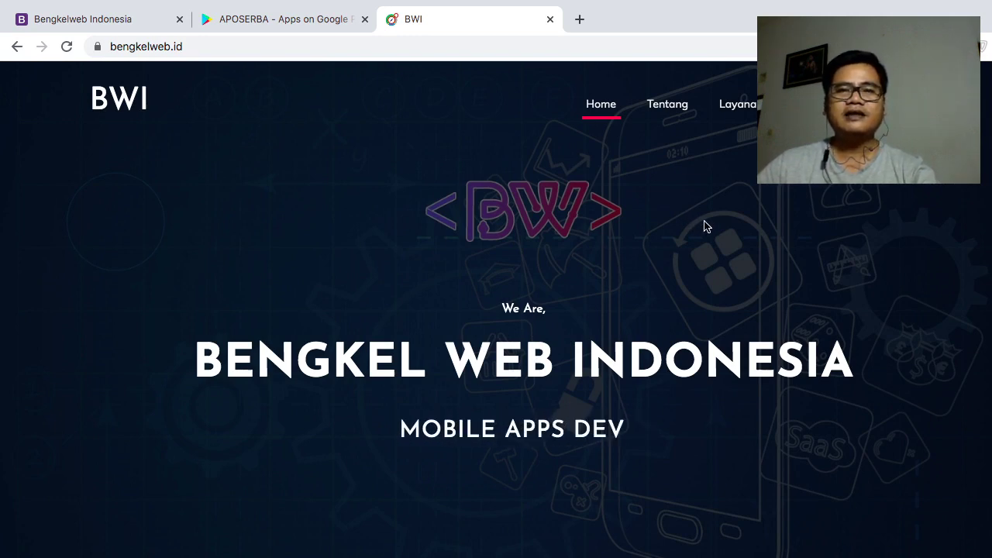
- Scroll through bengkelweb.id's Tentang, Layanan and Portfolio sections
scroll(701, 227, down, 5)
scroll(704, 226, down, 15)
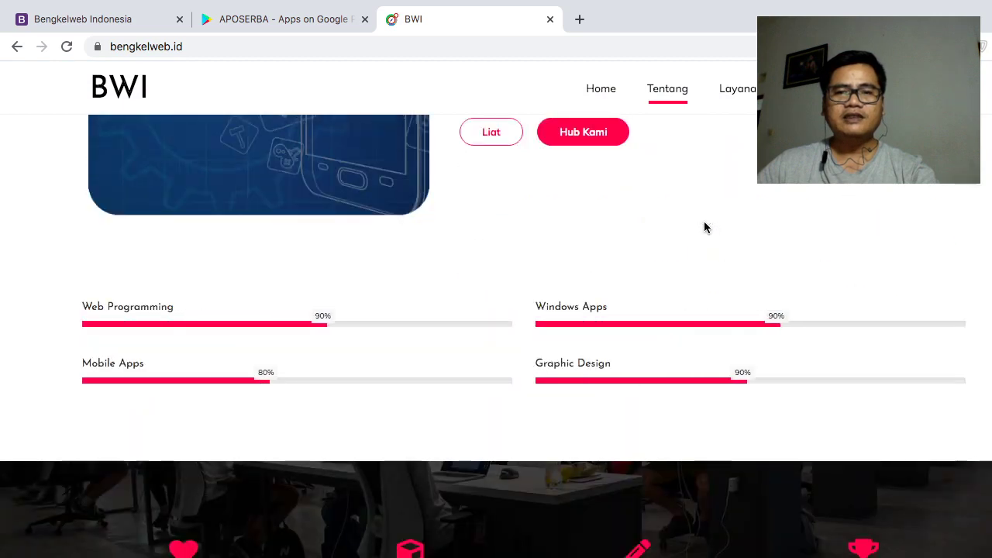
scroll(704, 226, down, 15)
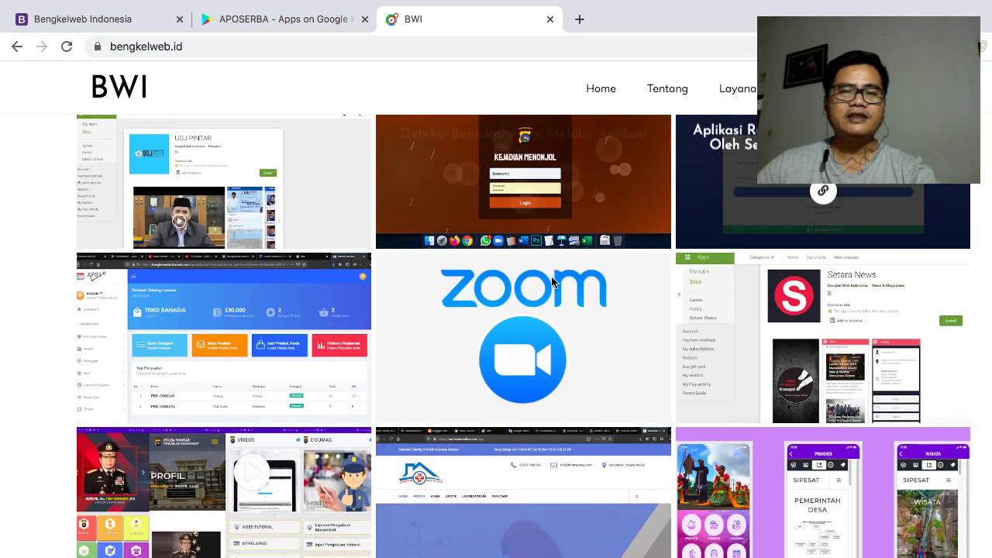
scroll(563, 276, down, 2)
scroll(564, 277, down, 10)
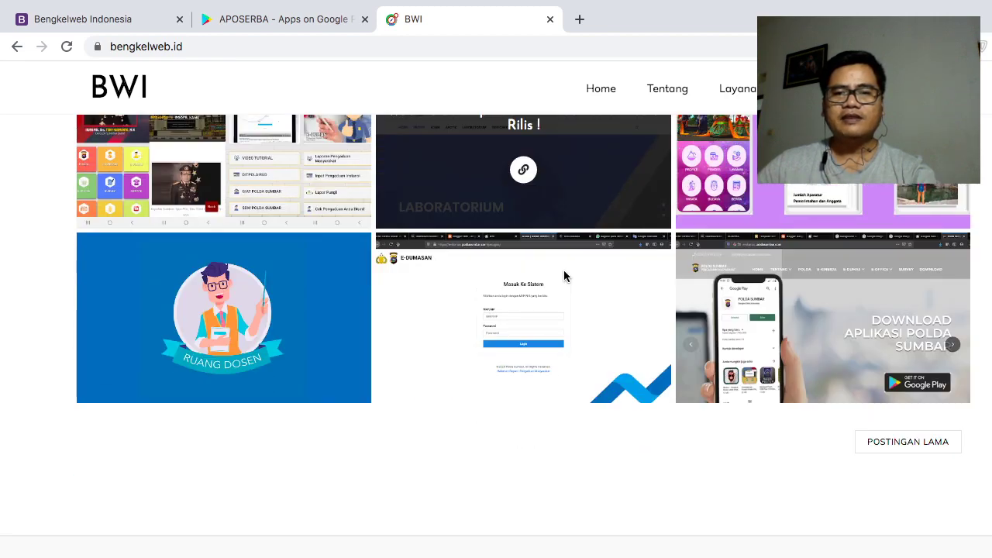
scroll(565, 272, up, 15)
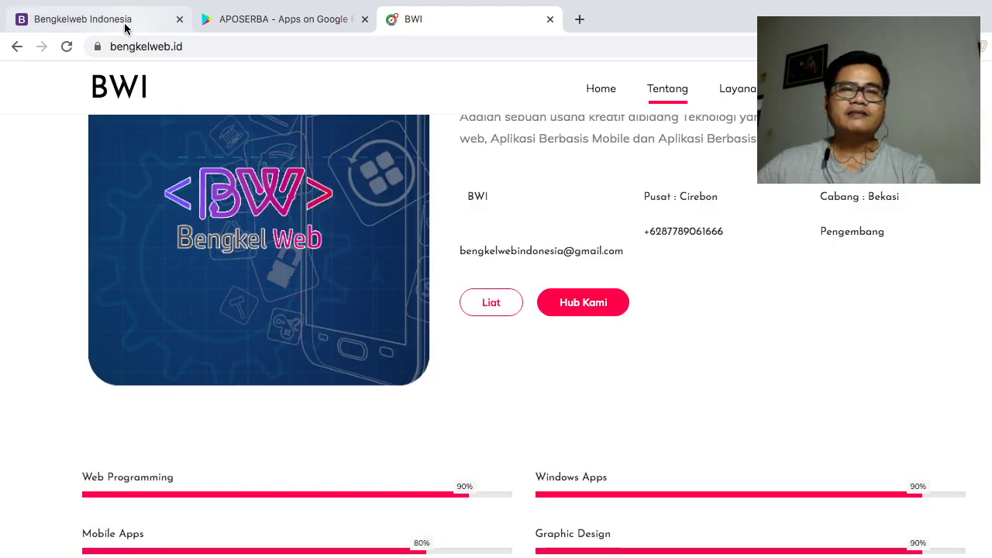
- Append apose/ to the homepage address and open the 'Silahkan Daftar Disini' registration form
click(128, 28)
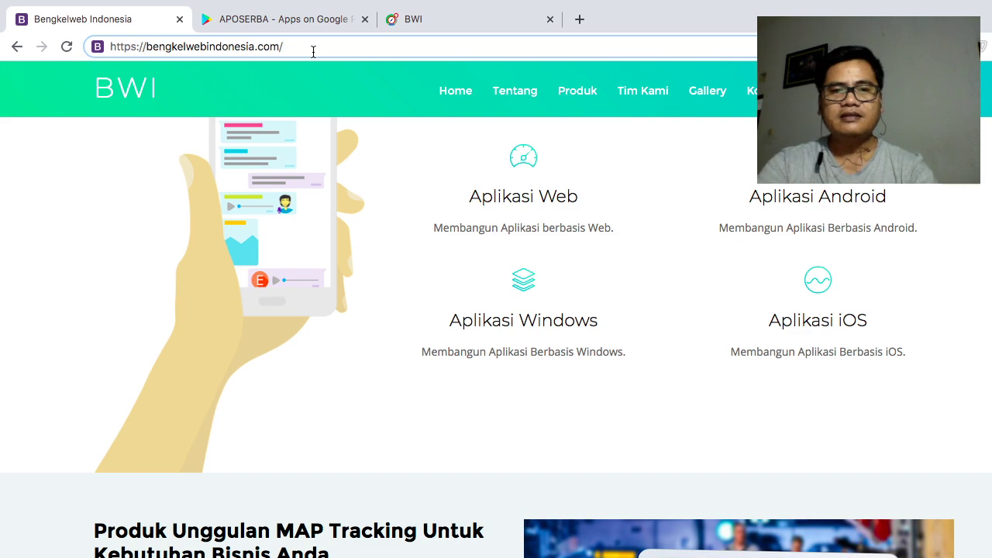
text(apose/)
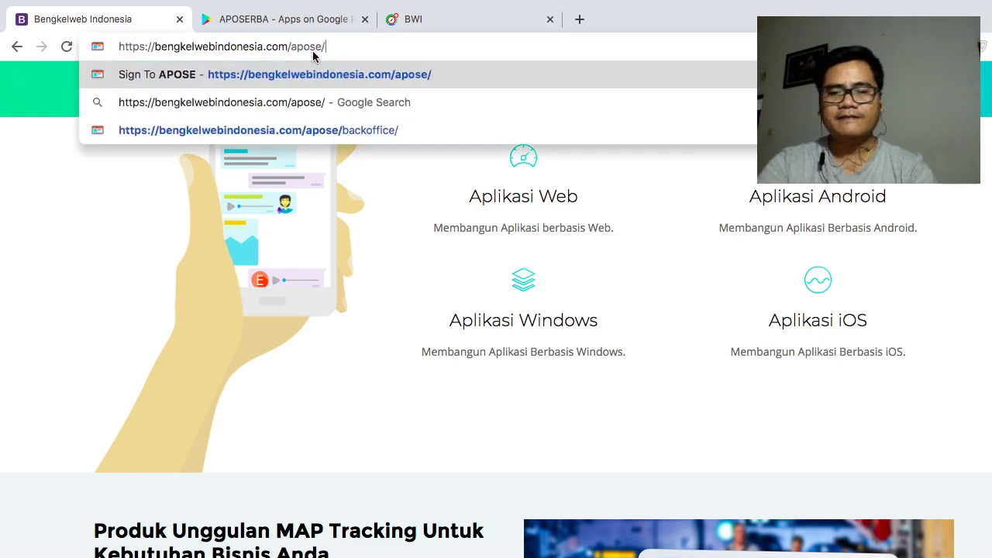
key(Return)
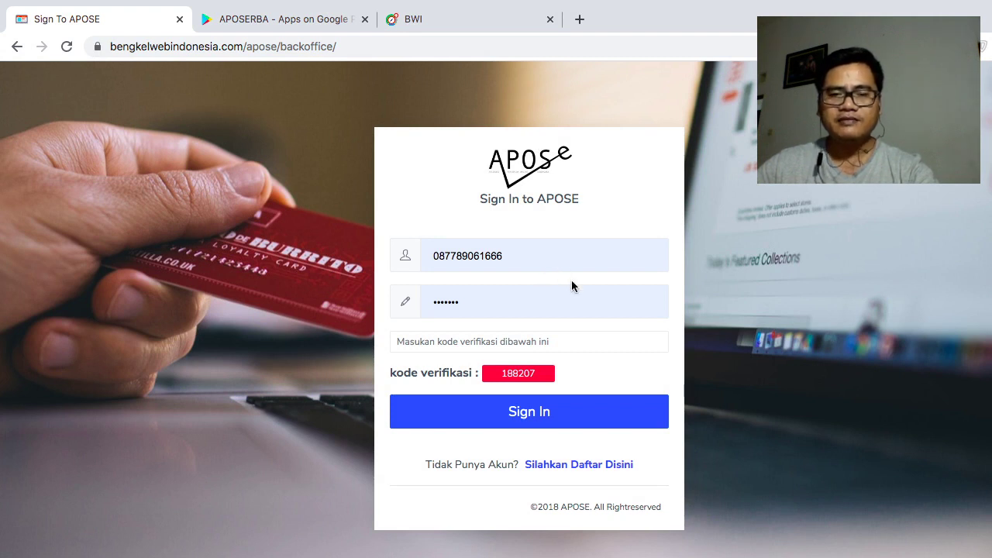
click(604, 467)
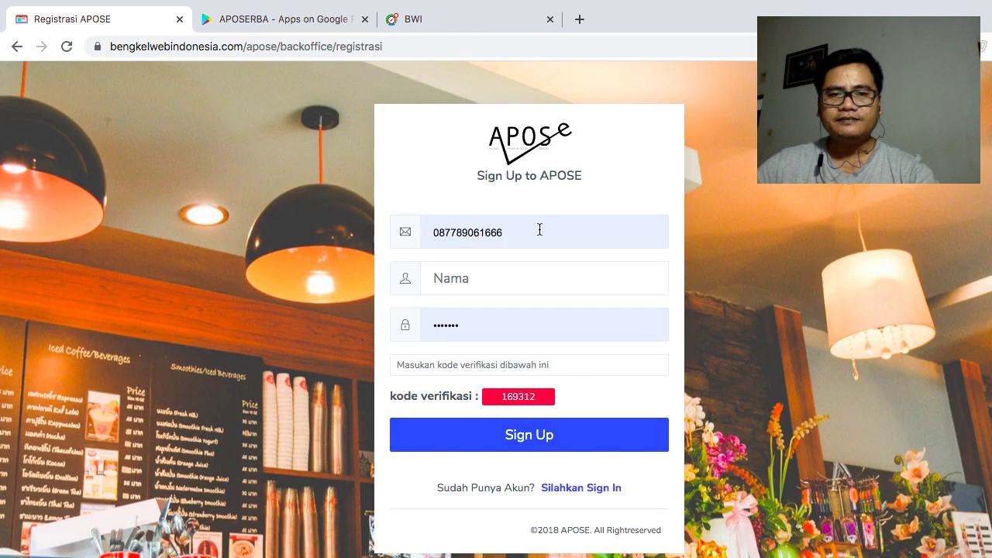
- Replace the Email field with the new account's e-mail, set Nama to 'Toko Indah', and enter a password
double_click(436, 221)
key(BackSpace)
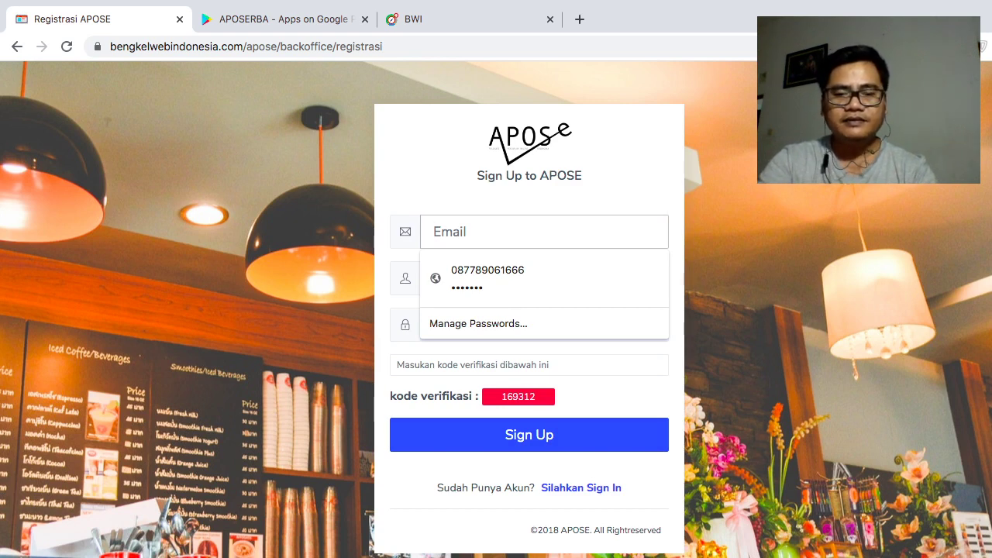
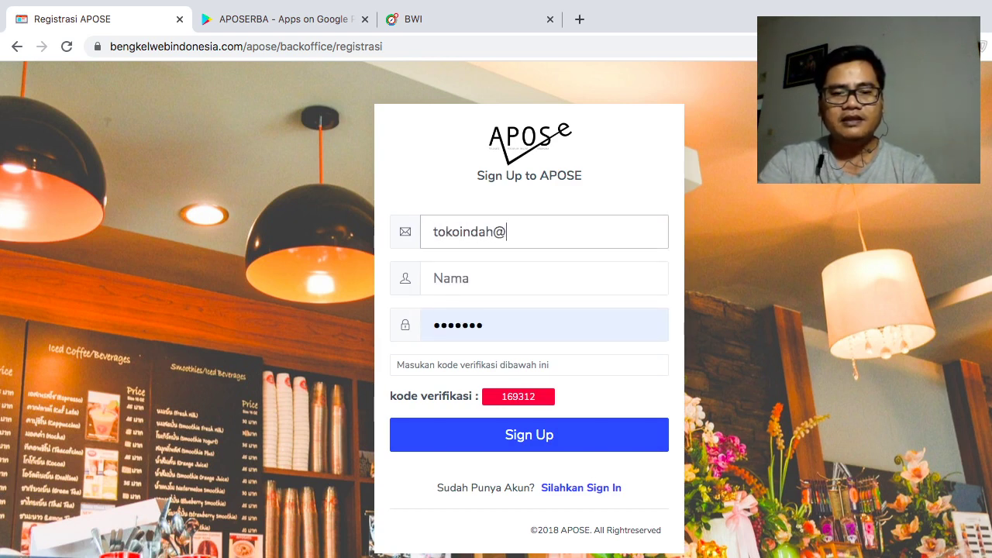
key(Tab)
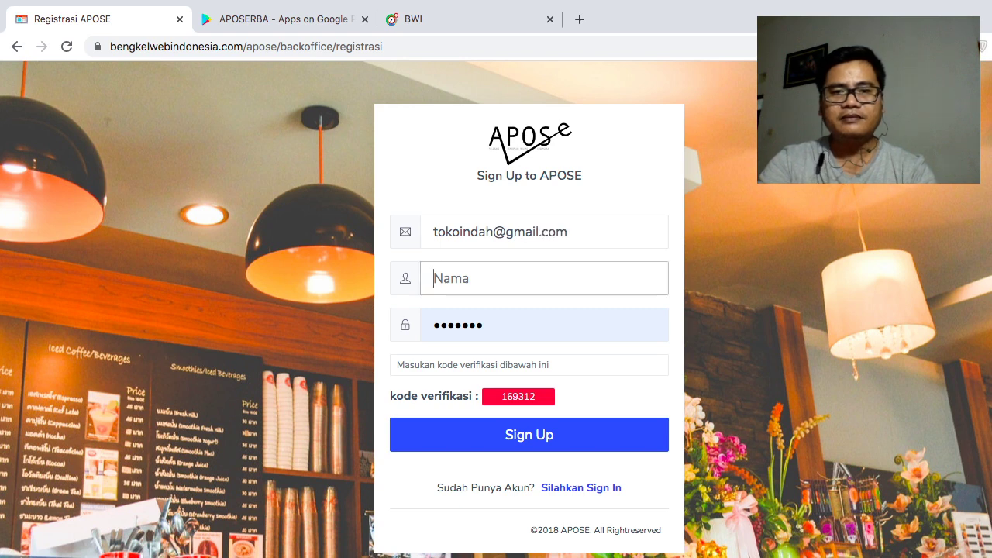
text(Toko Indah)
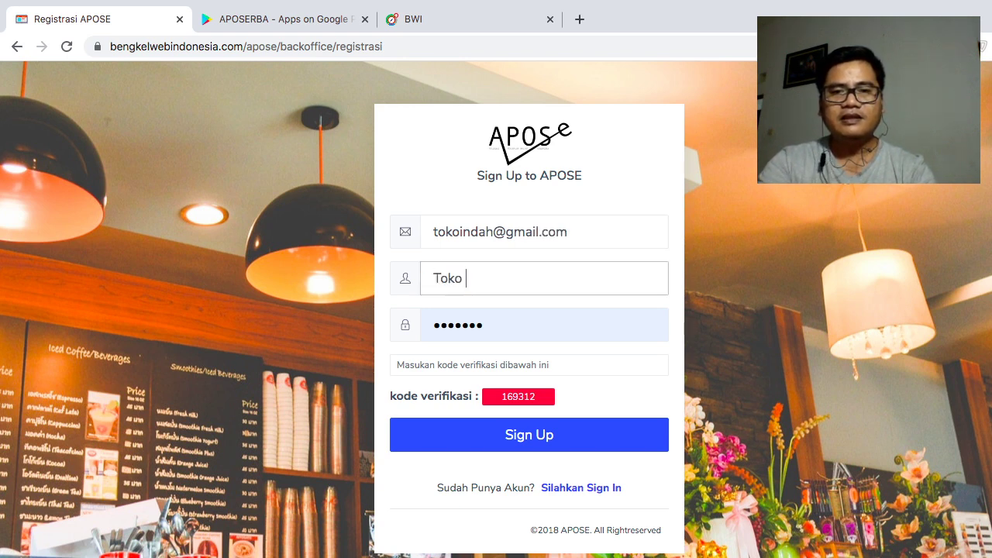
key(Tab)
text(t)
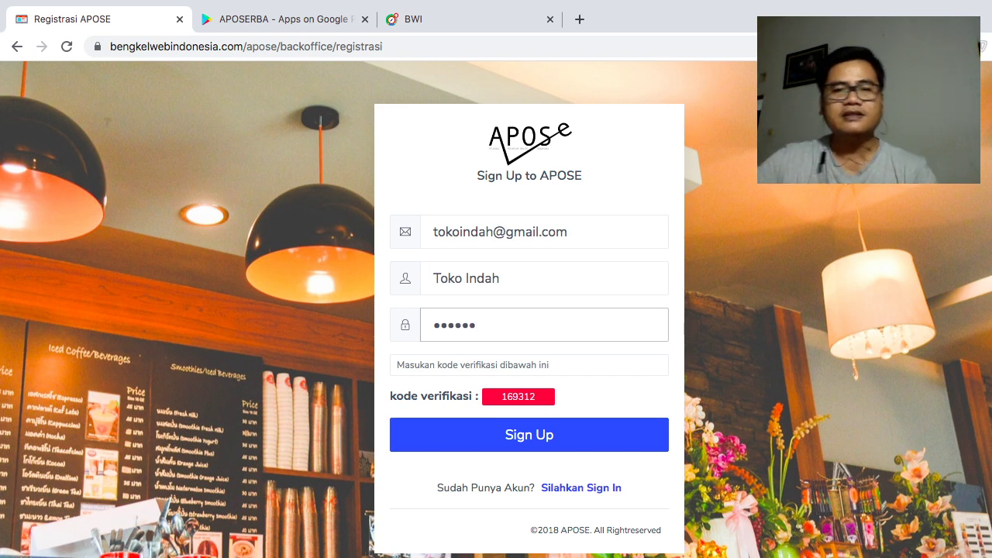
- Copy the displayed verification code into its field and submit Sign Up
drag(537, 397, 500, 397)
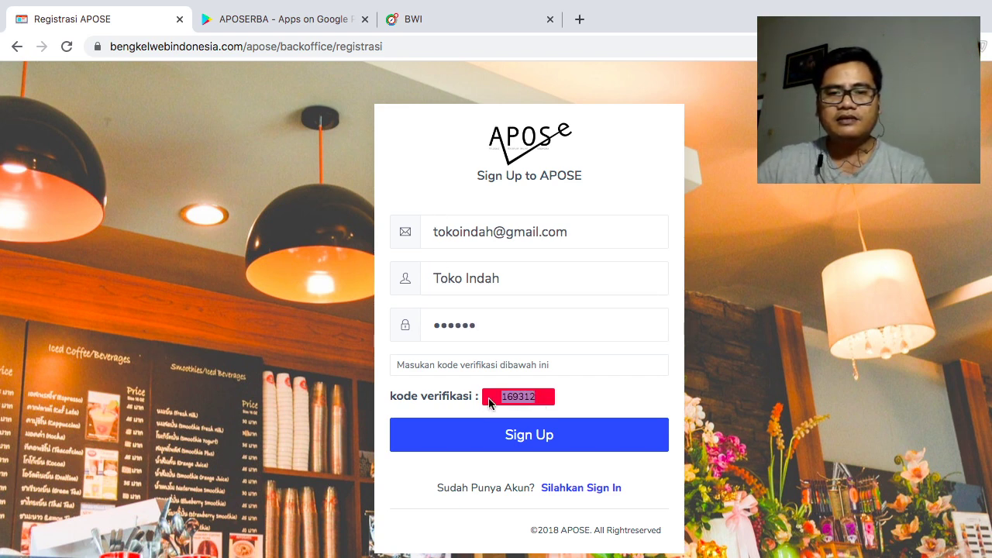
key(ctrl+c)
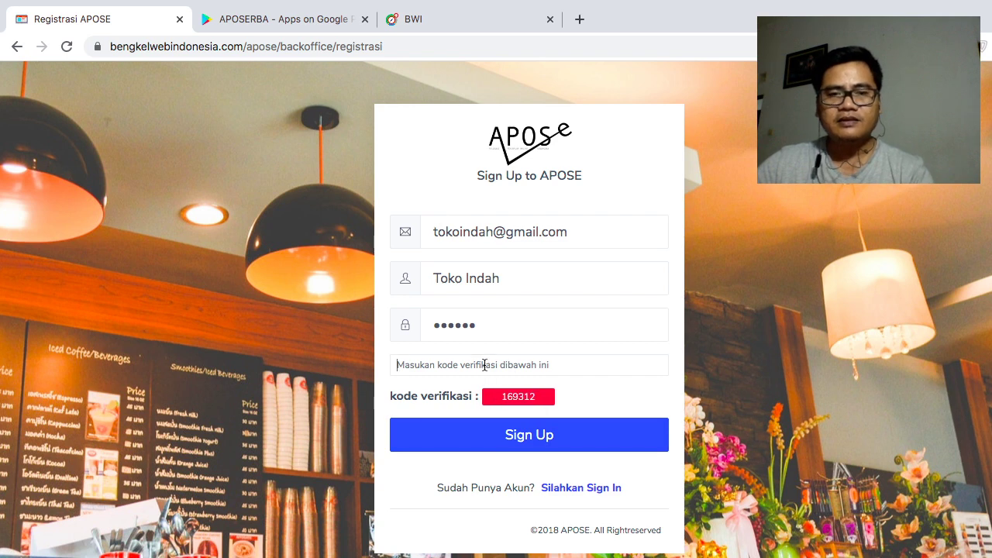
click(483, 365)
key(ctrl+v)
click(572, 441)
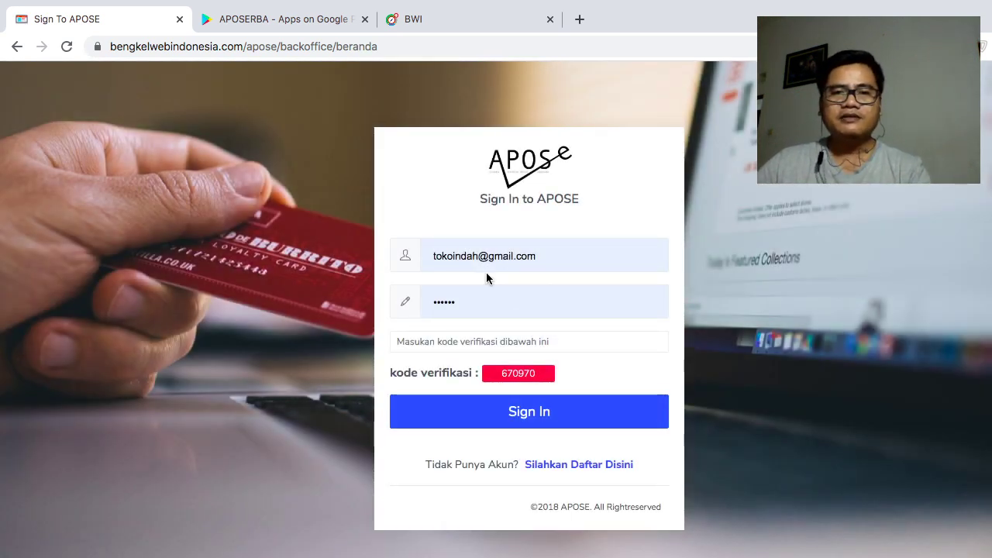
- Paste the displayed verification code into the code field and sign in as Toko Indah
double_click(535, 375)
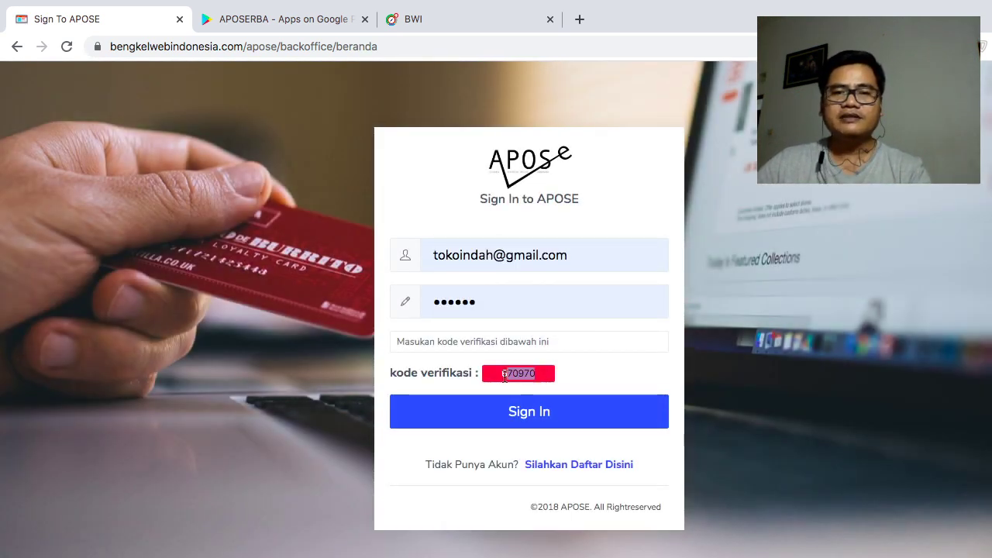
click(465, 343)
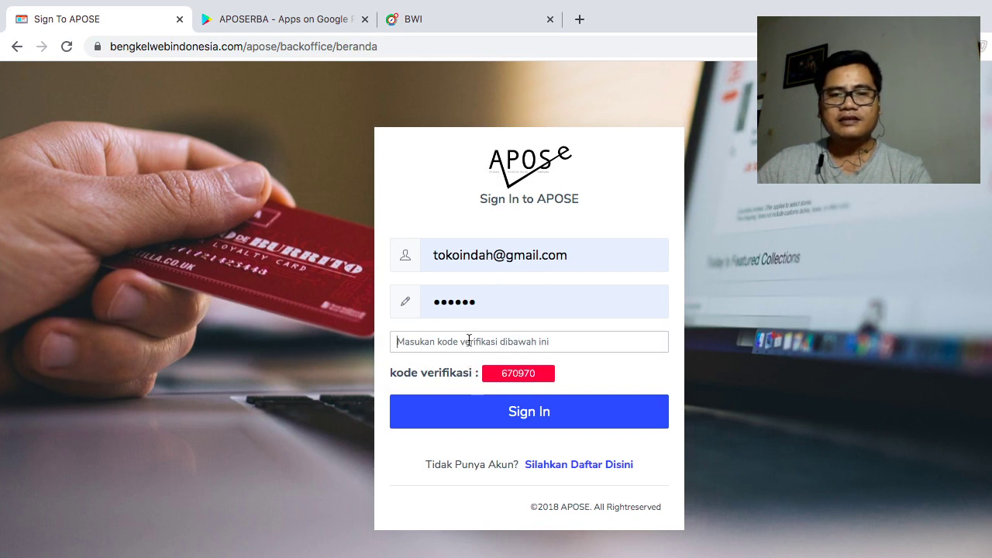
key(super+v)
click(535, 412)
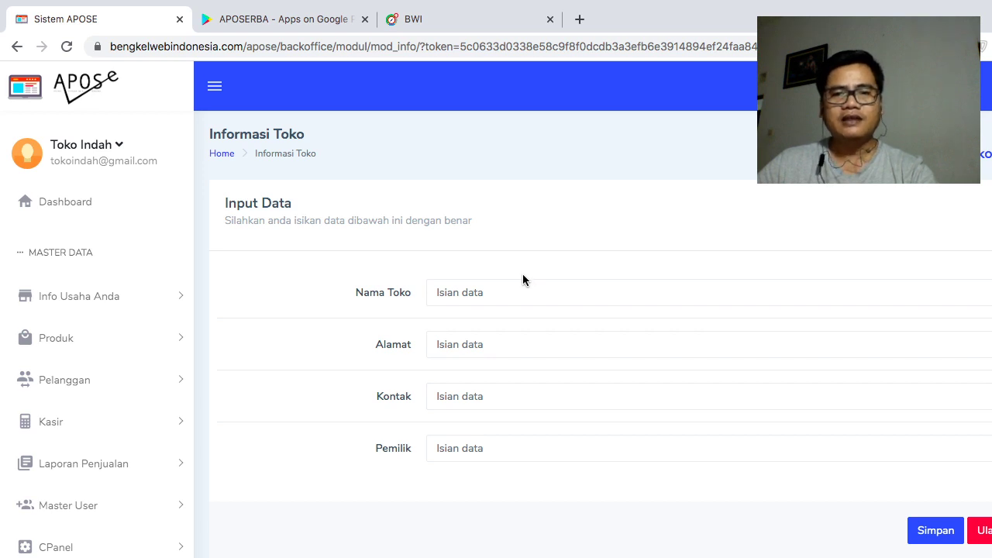
- Enter 'Indah Coffee' as the store name, replacing the earlier Toko Indah text
click(518, 294)
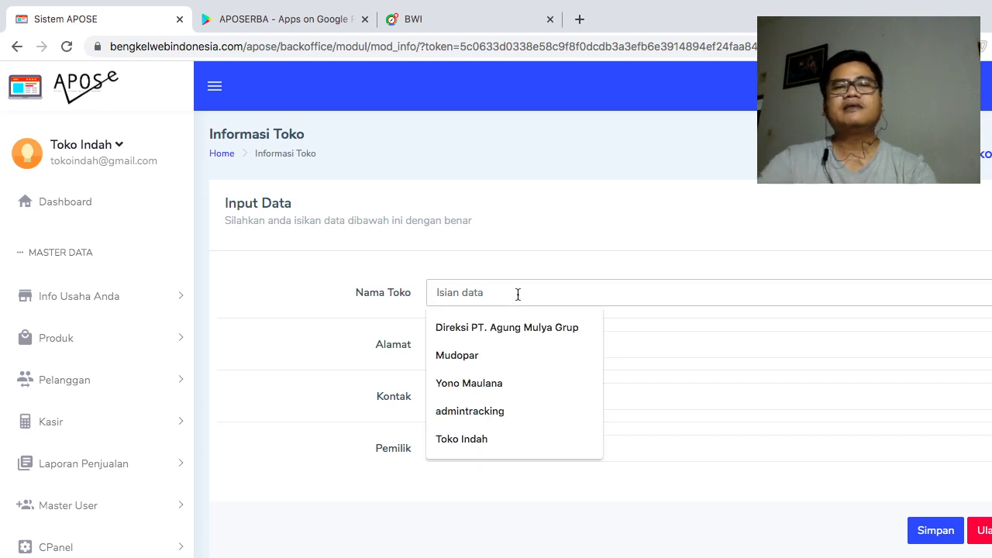
text(Toko)
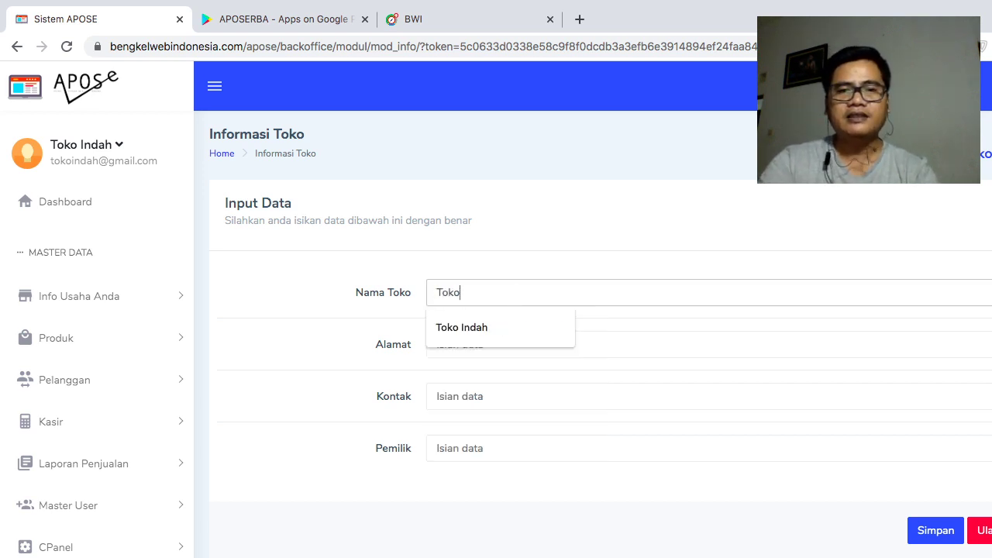
text( Indah Jaya)
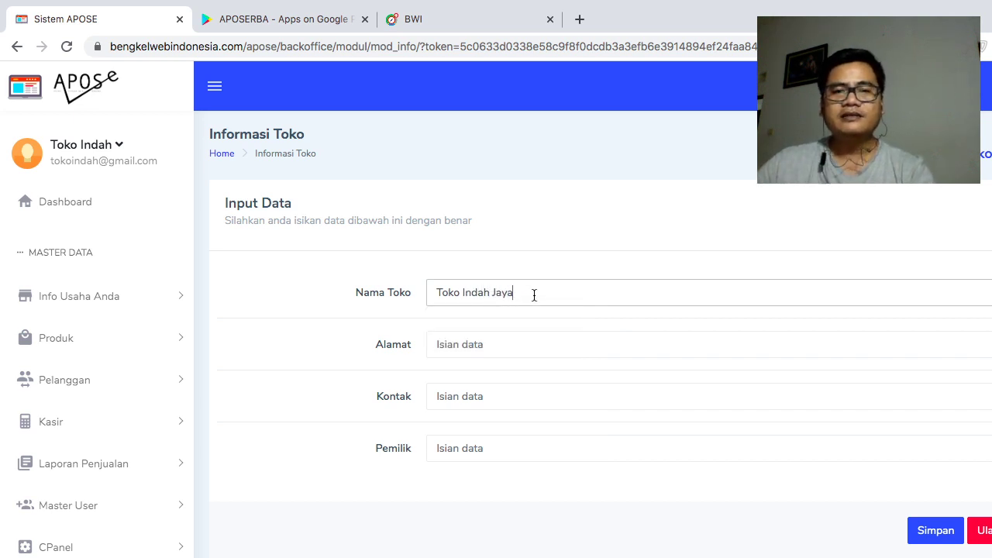
drag(534, 295, 413, 286)
drag(516, 293, 414, 290)
key(BackSpace)
text(Indah Coffee)
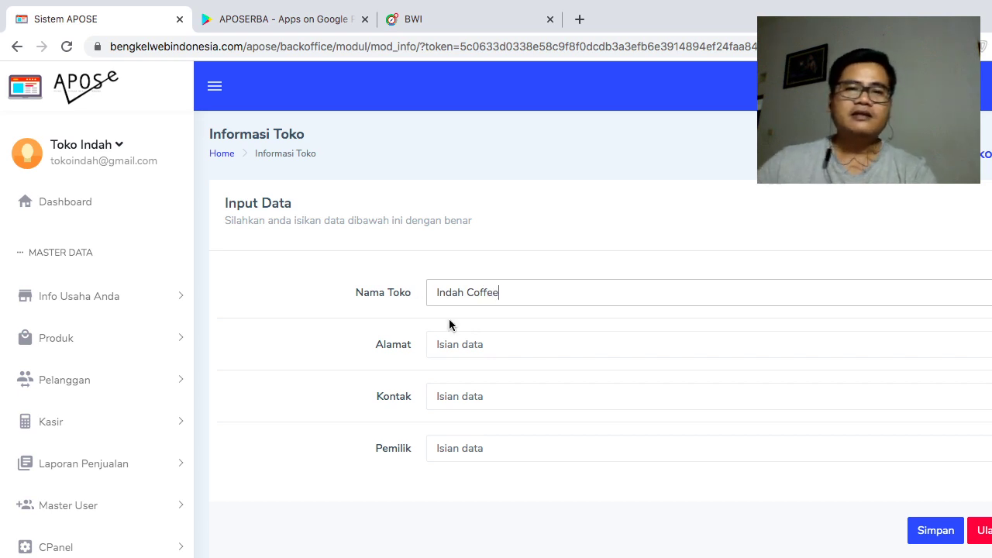
- Fill in the address Jakarta, a contact number and the owner's name
click(461, 344)
text(Jakarta)
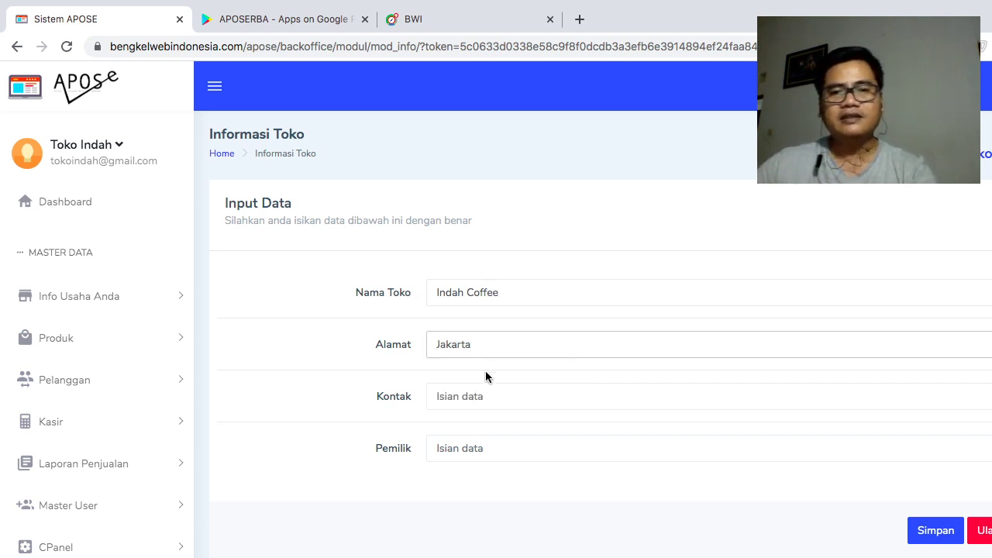
click(483, 396)
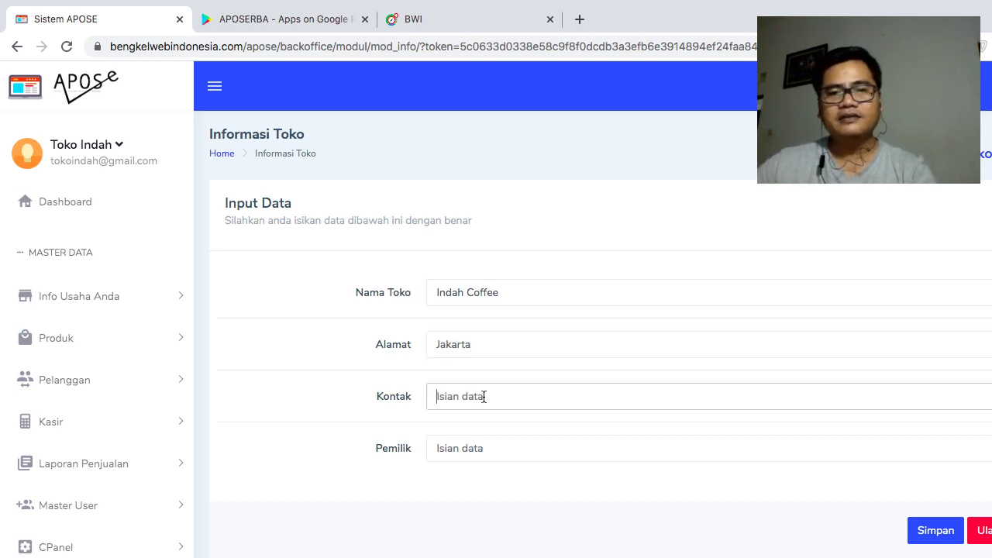
text(1234567890)
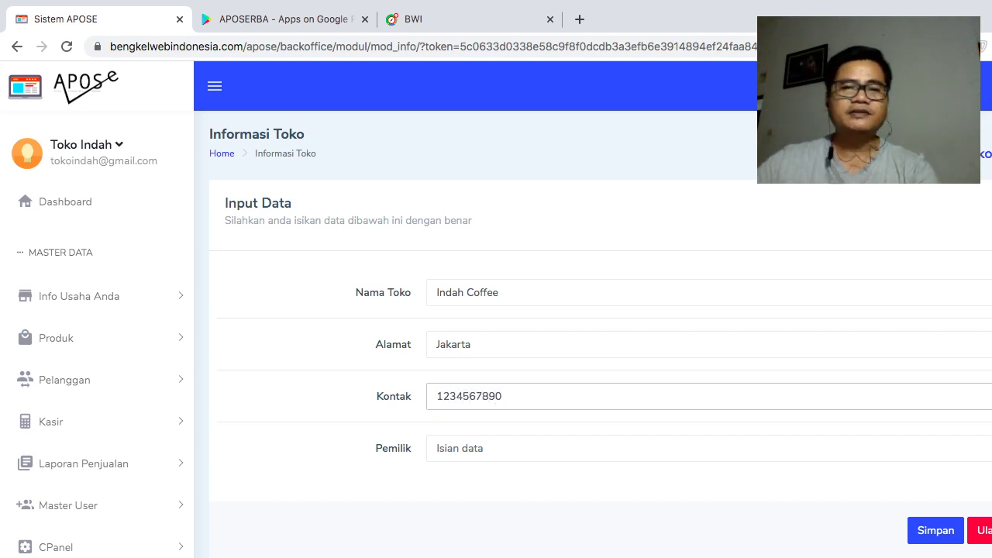
click(471, 453)
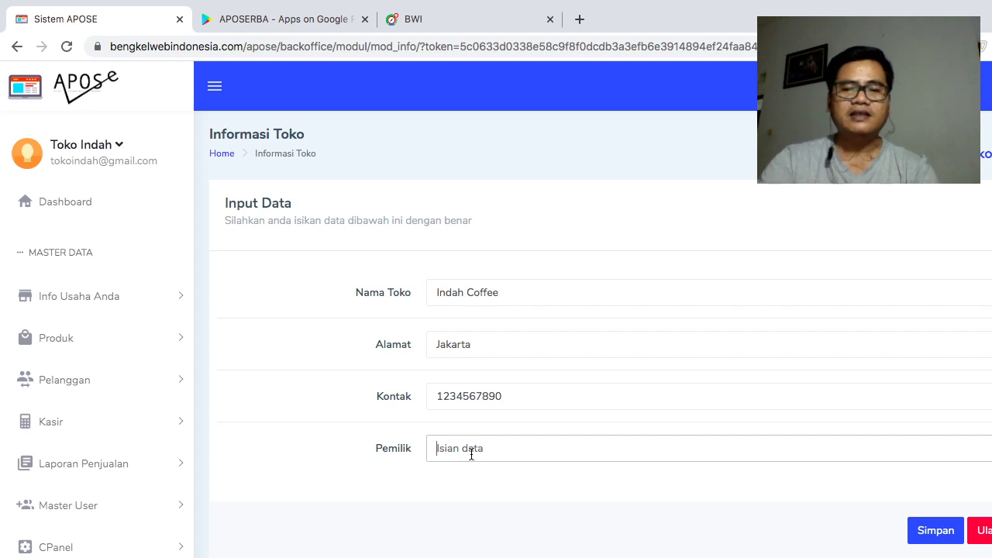
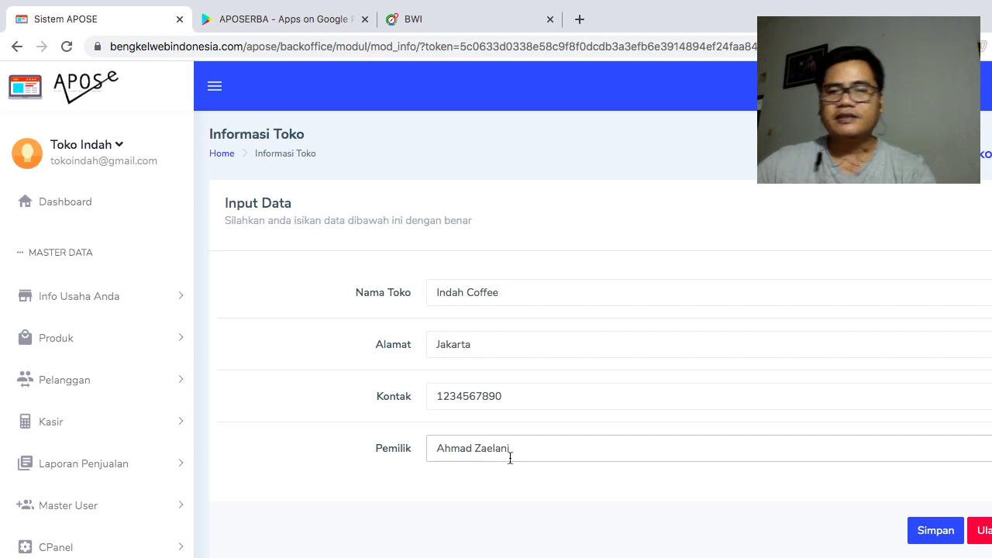
- Save the Indah Coffee details and reopen Info Toko under Info Usaha Anda to verify them
click(934, 533)
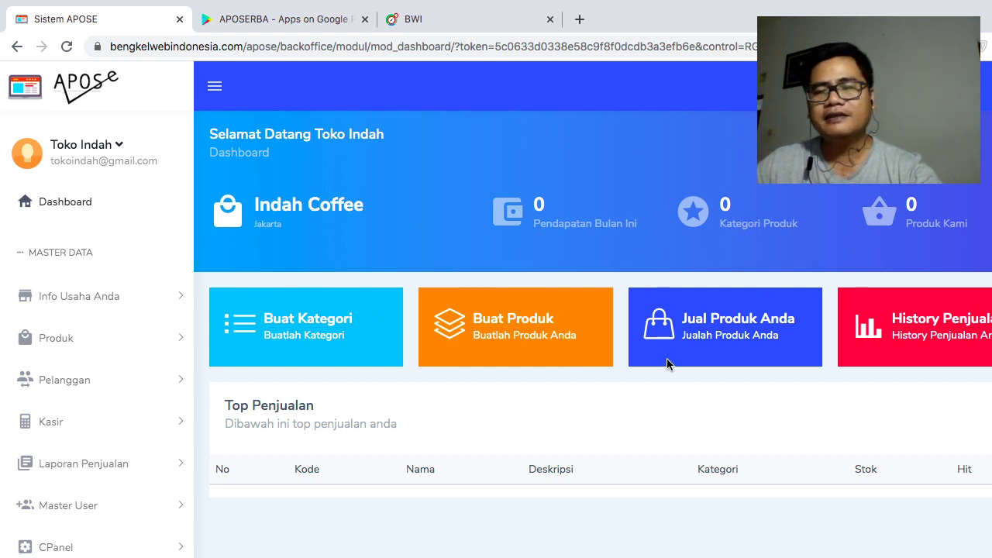
click(163, 301)
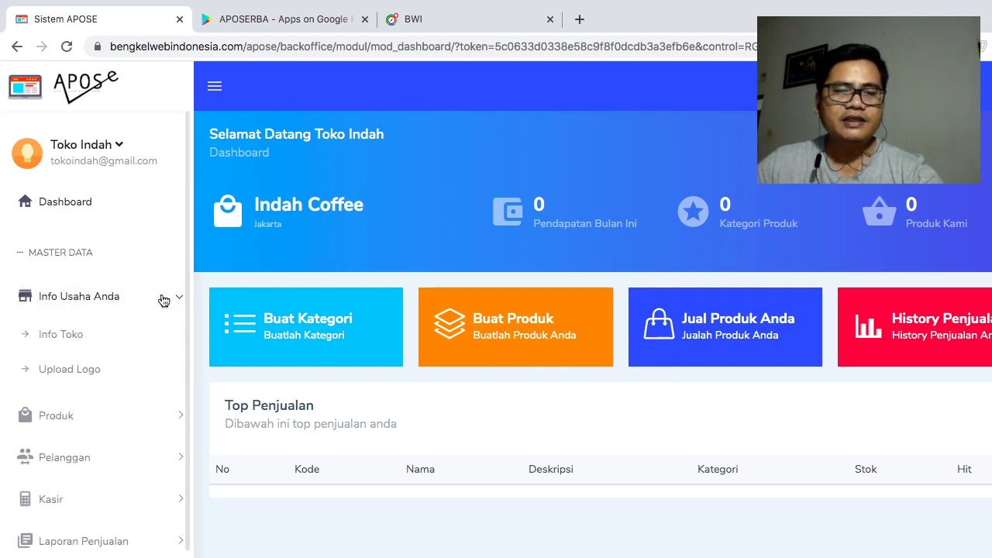
click(92, 337)
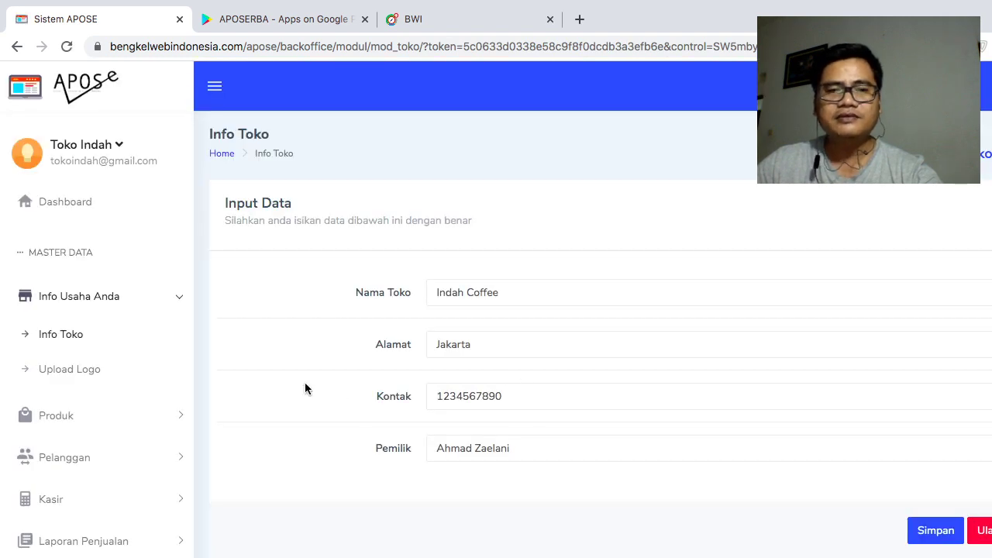
- Upload Compass_Rose_BW.png from Downloads as the store logo
click(78, 372)
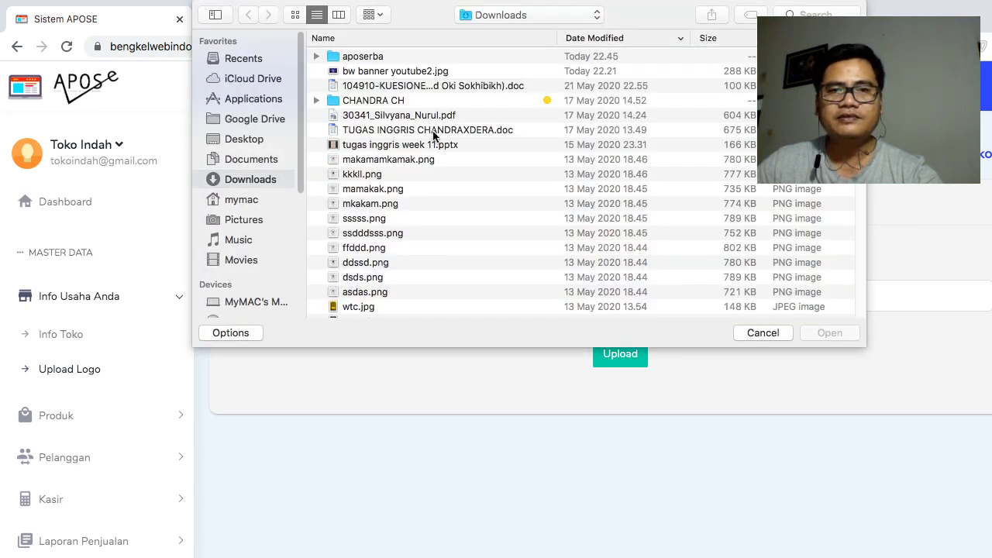
click(296, 11)
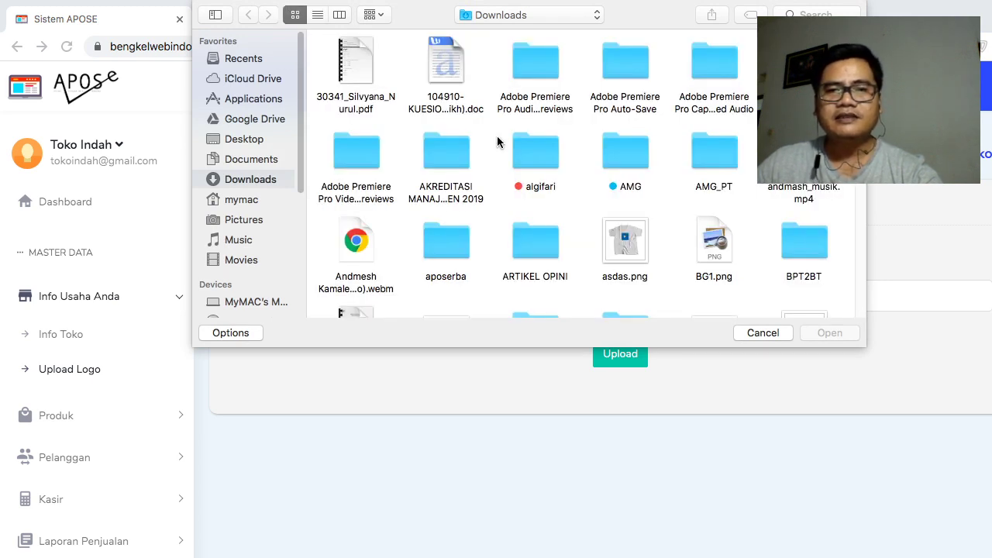
scroll(689, 236, down, 5)
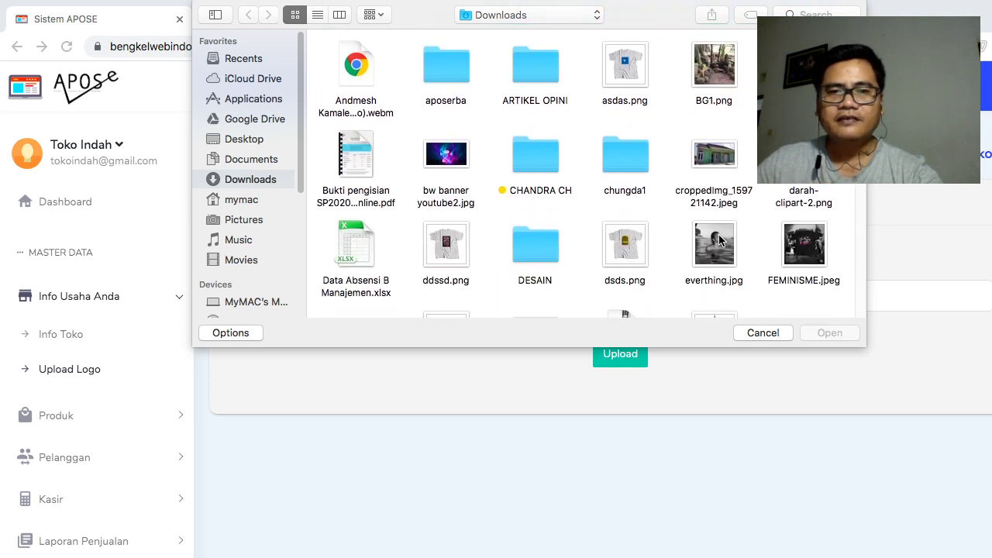
scroll(721, 244, down, 2)
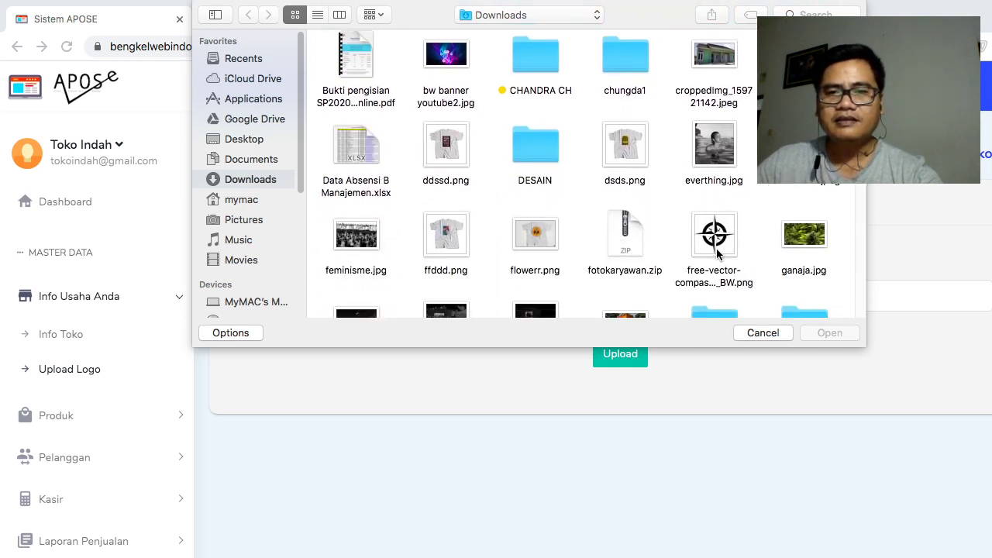
click(718, 252)
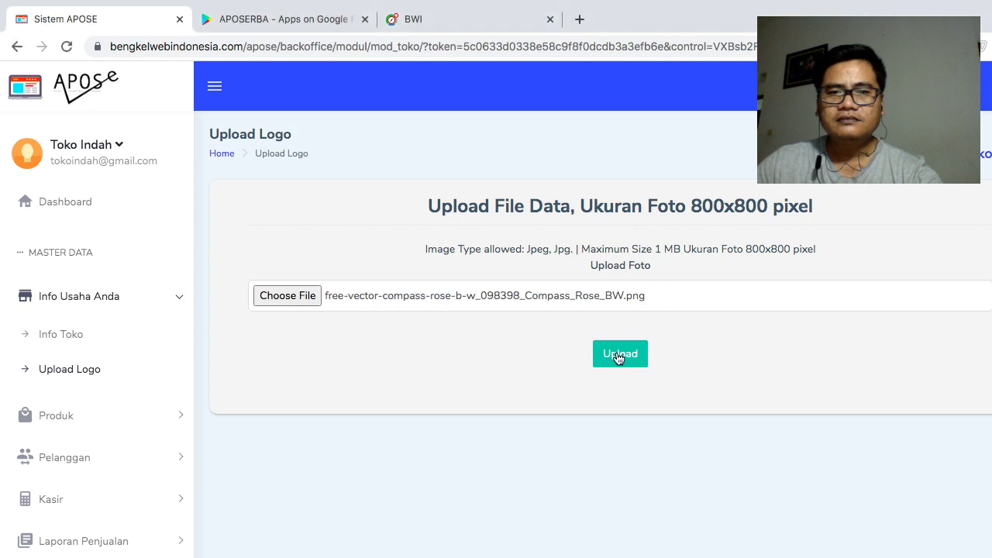
click(624, 358)
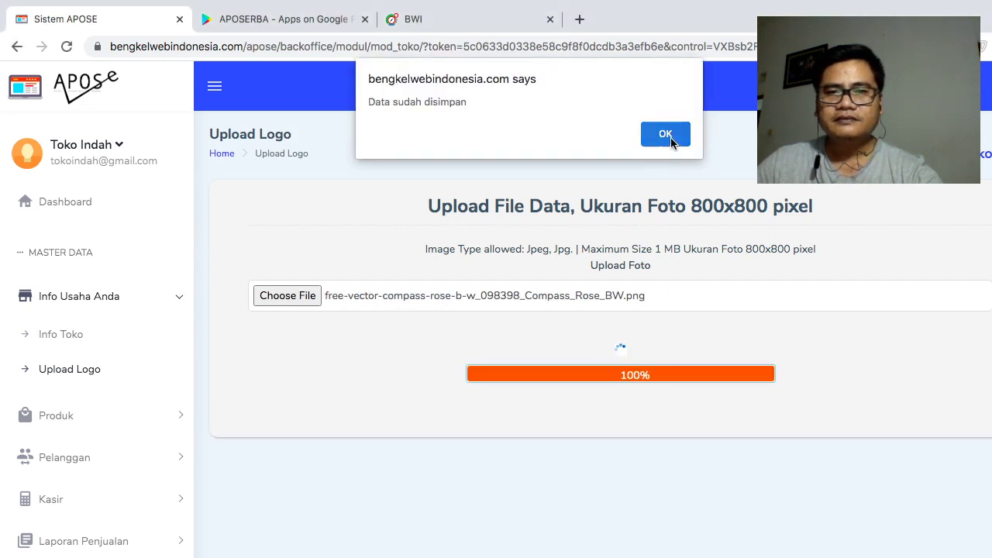
click(665, 133)
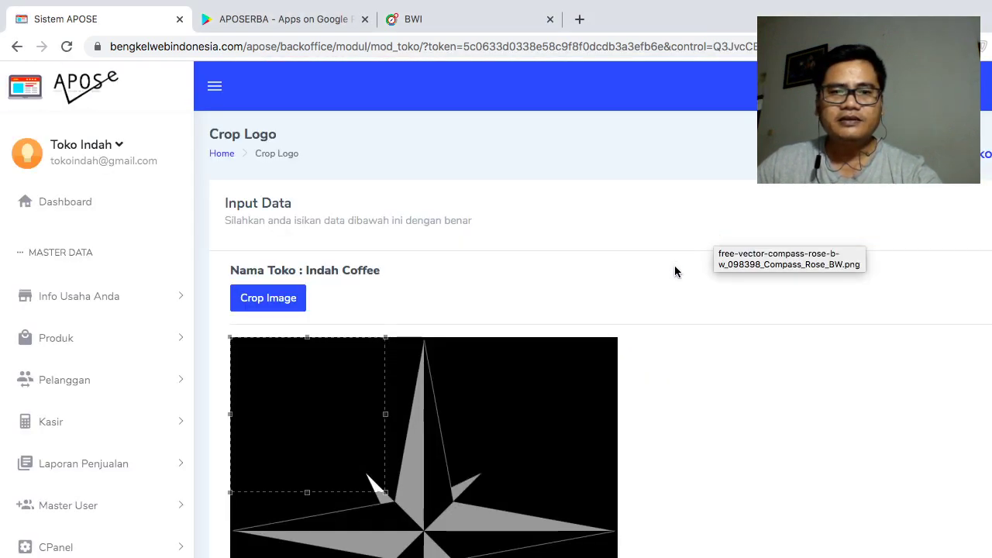
- Crop the logo to cover the whole compass image and save it
scroll(646, 303, down, 3)
drag(386, 308, 618, 541)
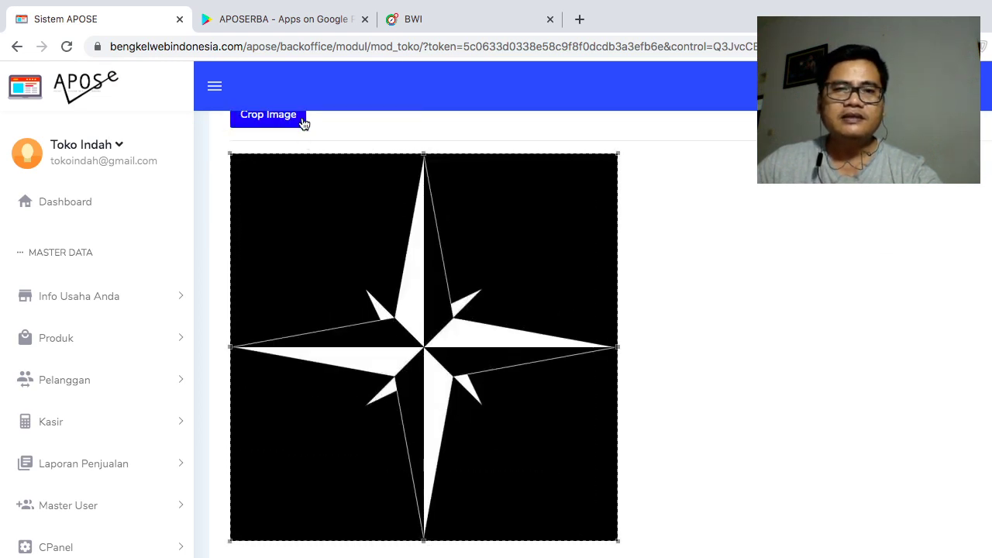
click(302, 121)
click(657, 134)
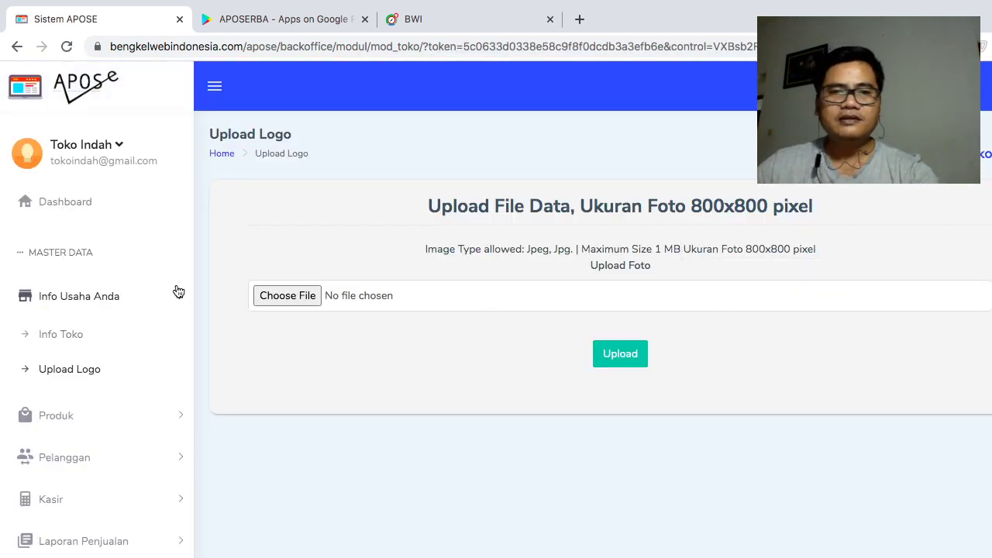
- Collapse Info Usaha Anda, go back from the 404 page, and expand the Produk sidebar menu
click(84, 204)
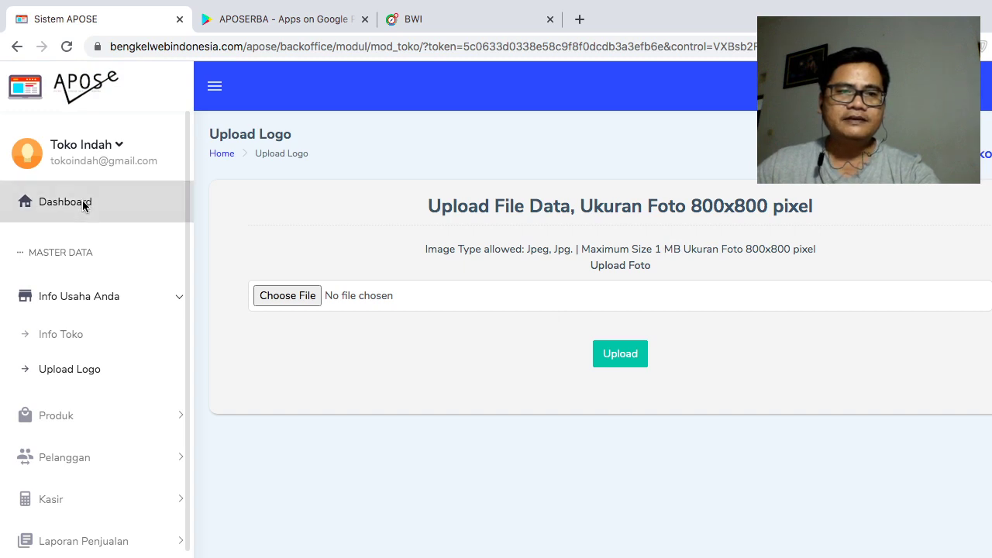
click(107, 309)
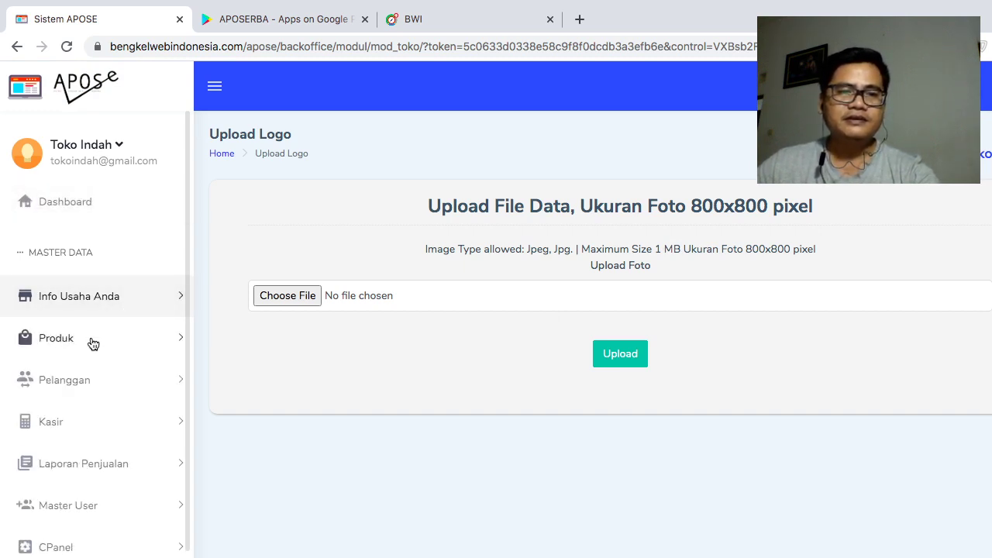
click(49, 96)
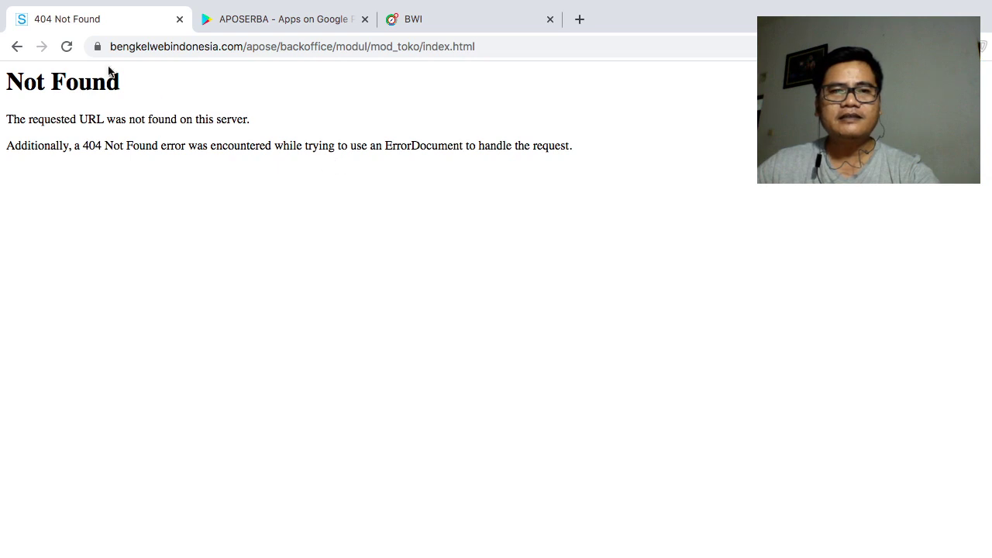
click(18, 46)
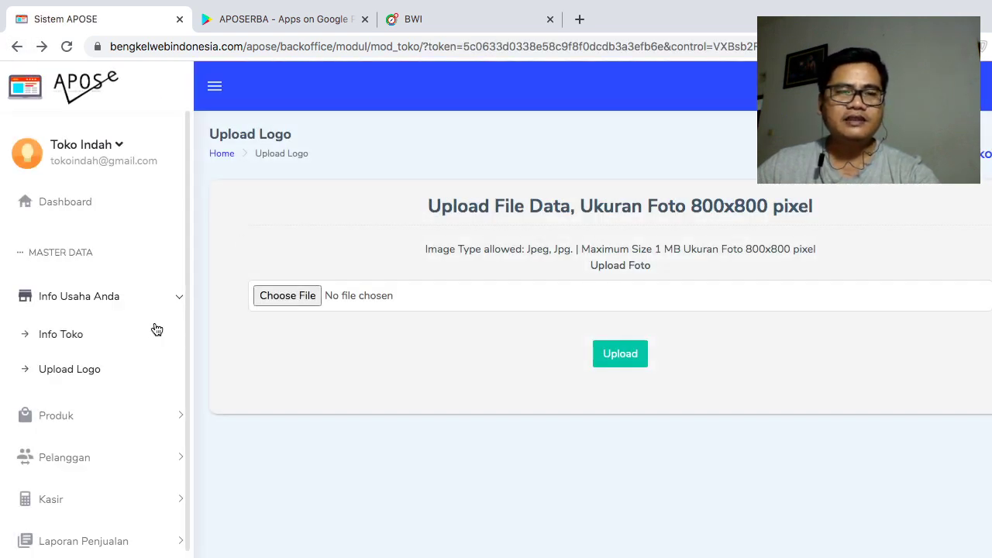
scroll(159, 329, down, 3)
click(132, 339)
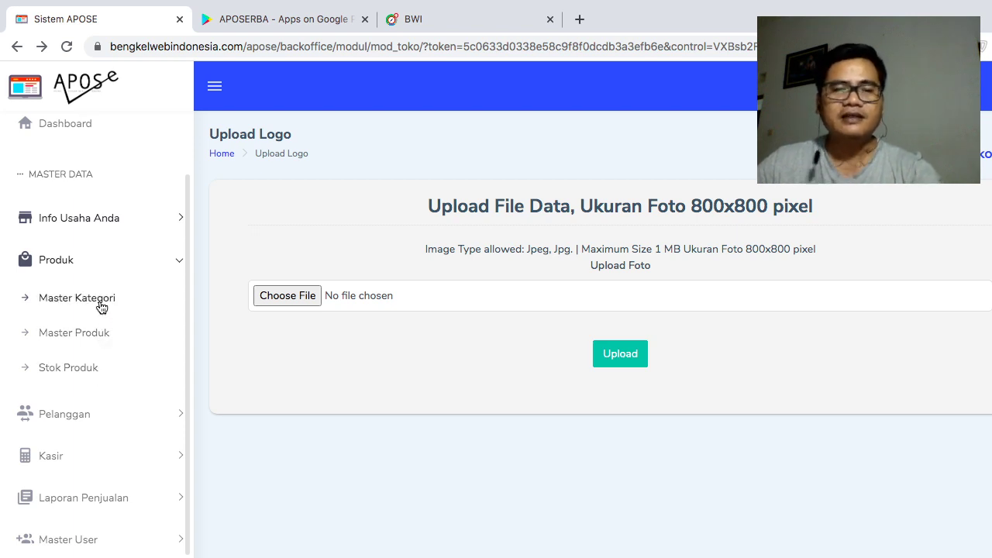
- In Master Kategori, add a category named Kopi with the description Kopi
click(102, 305)
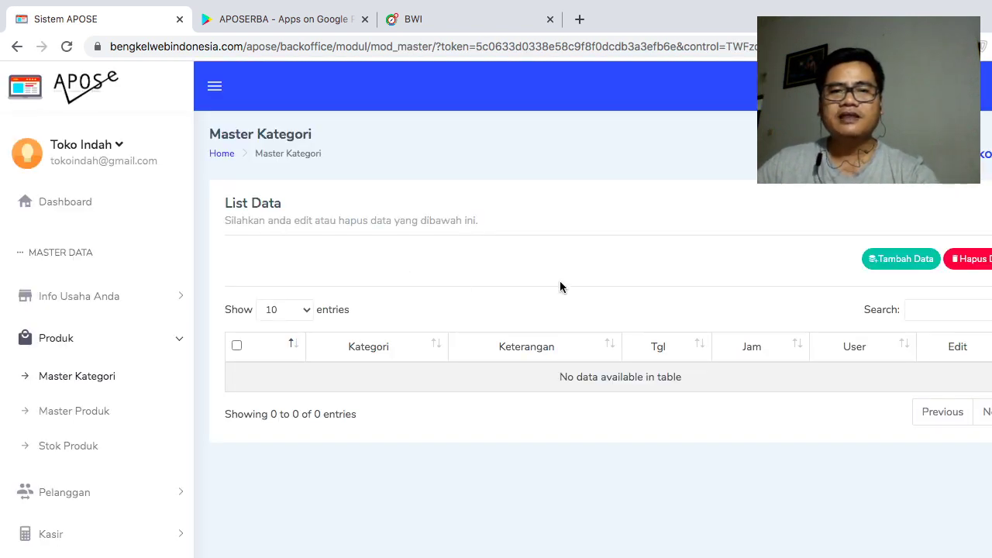
click(899, 259)
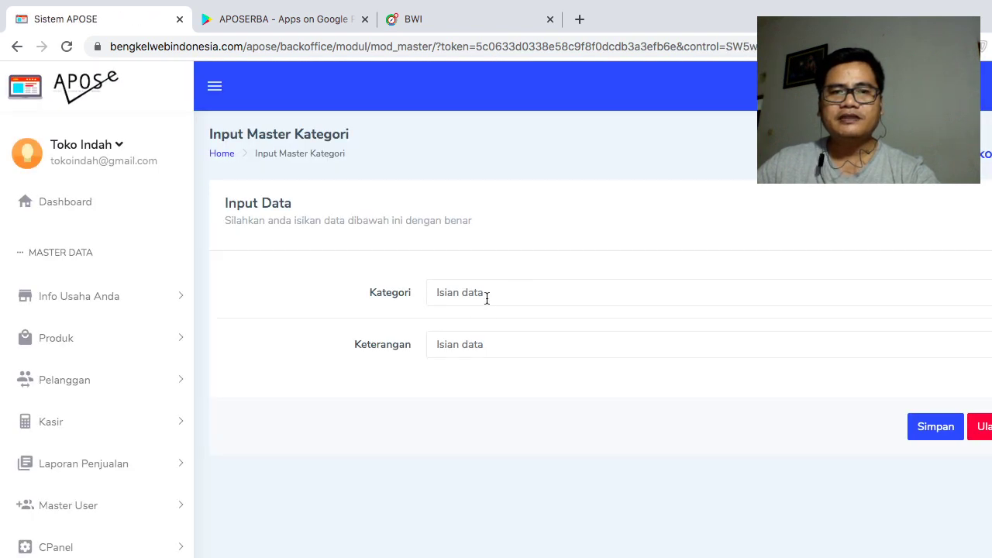
click(487, 298)
text(Kopi)
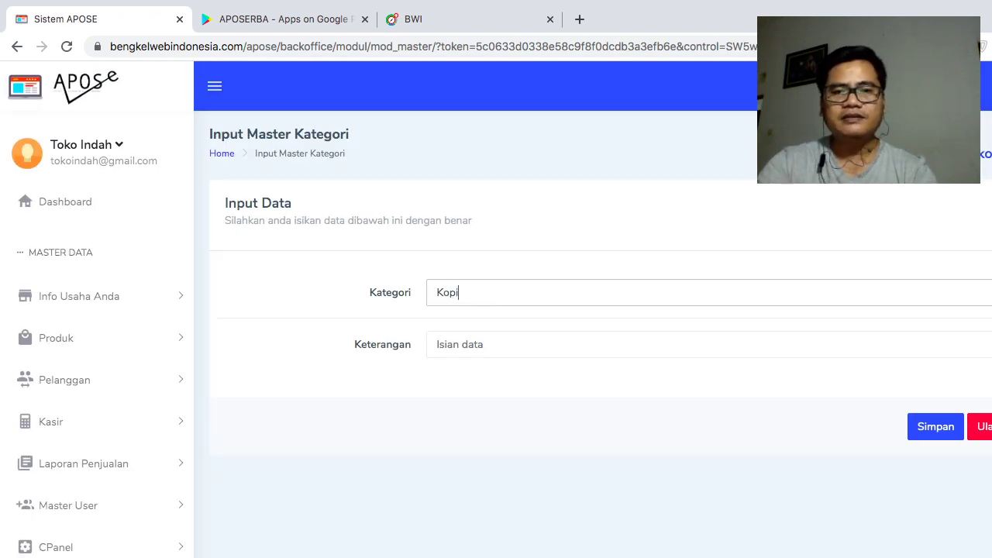
click(494, 346)
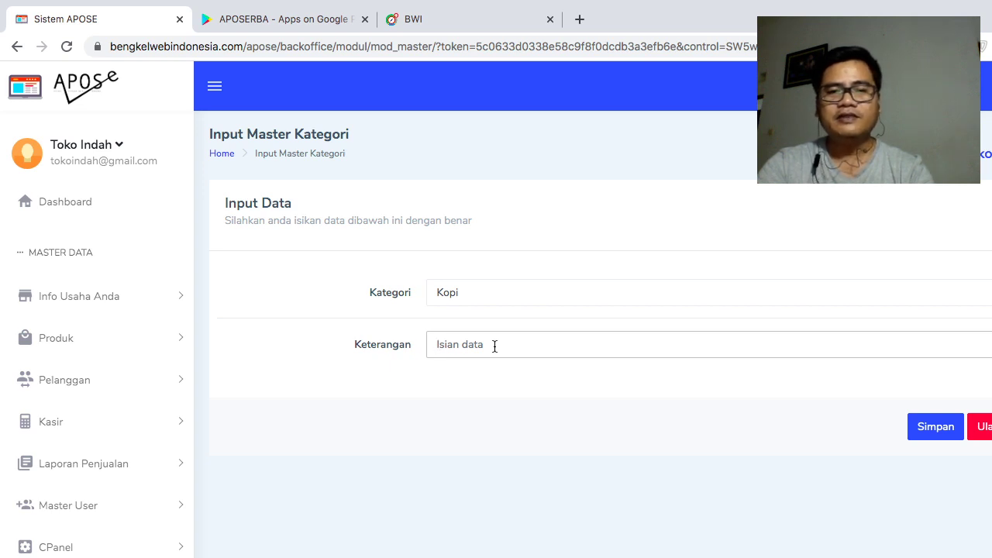
text(Kop)
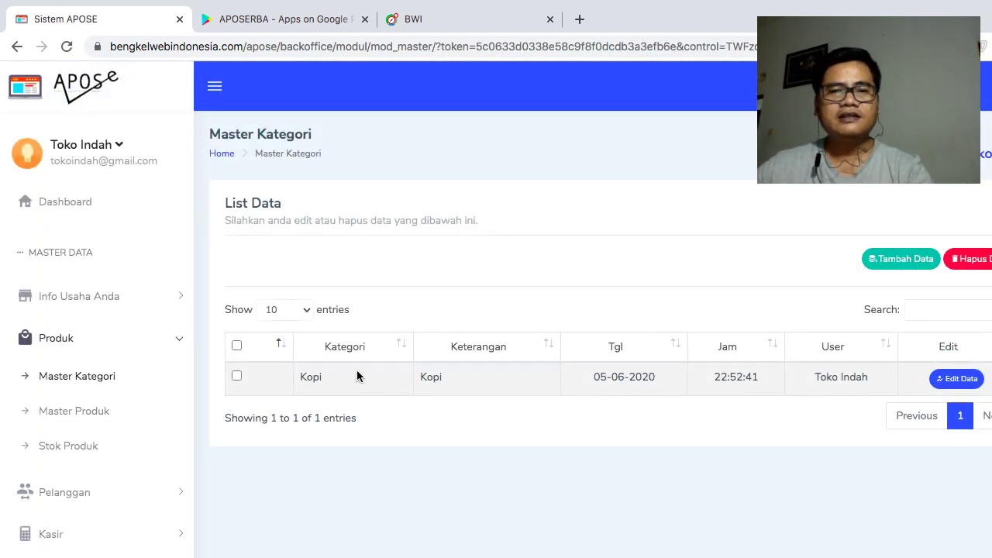
click(899, 259)
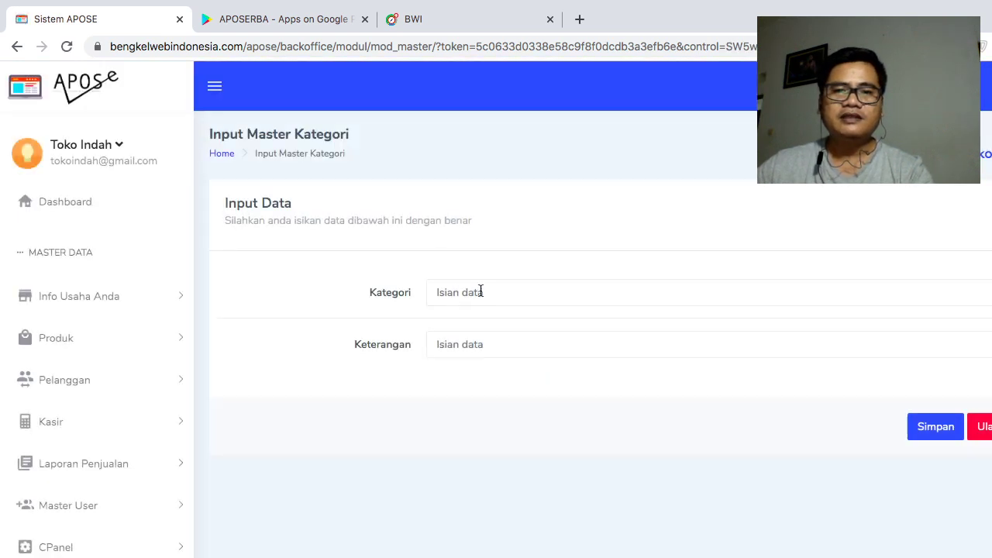
- Save a Juice category, copying 'Juice' into its description field
click(480, 291)
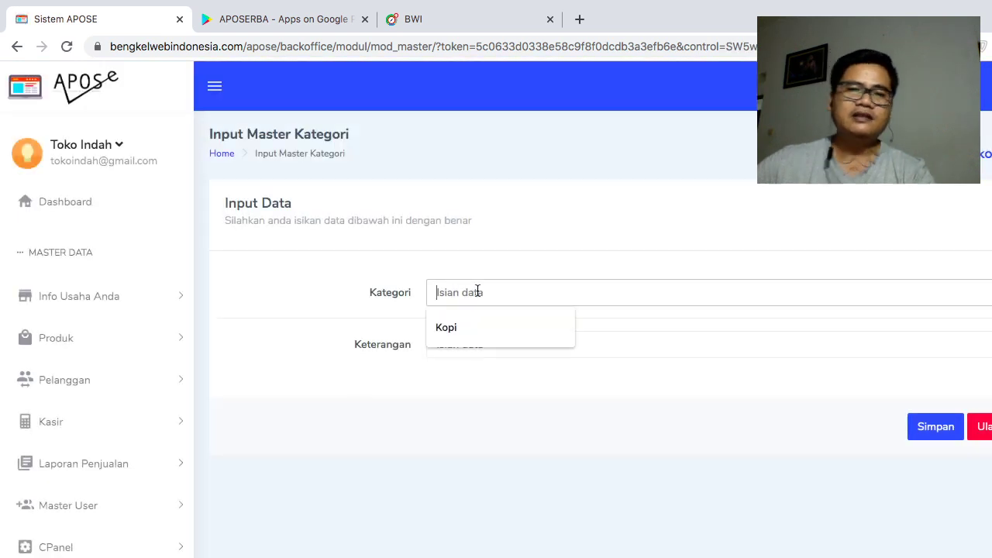
text(Ju)
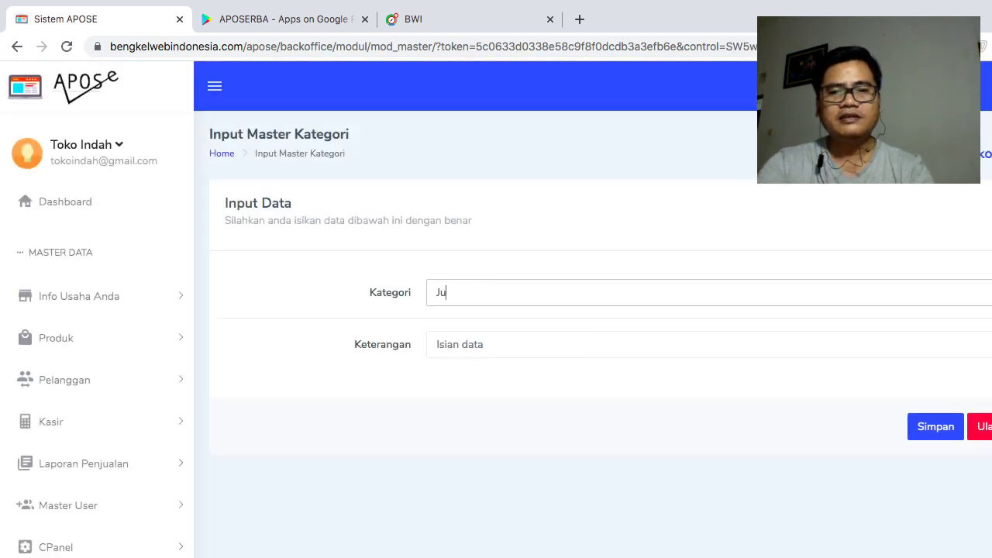
text(ice)
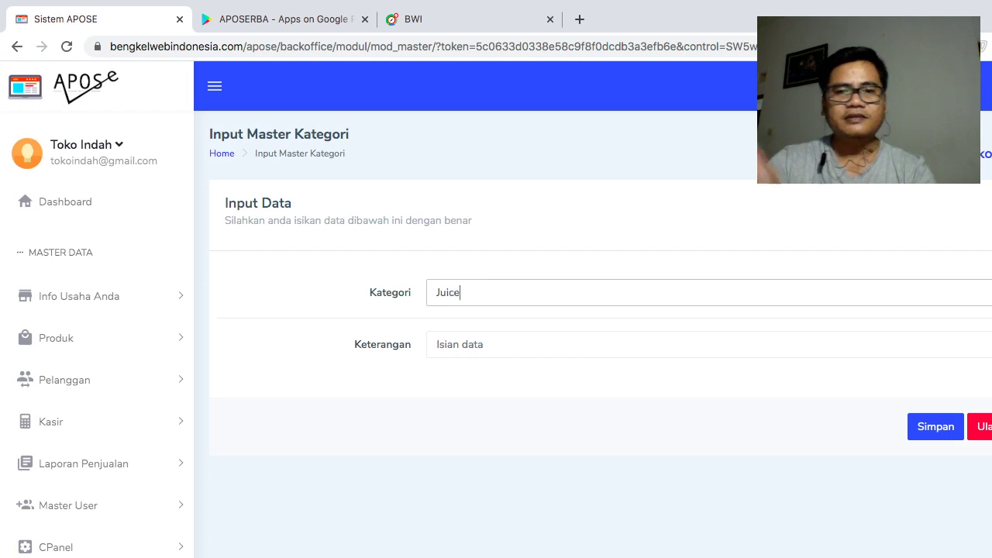
key(super+a)
key(super+c)
click(463, 344)
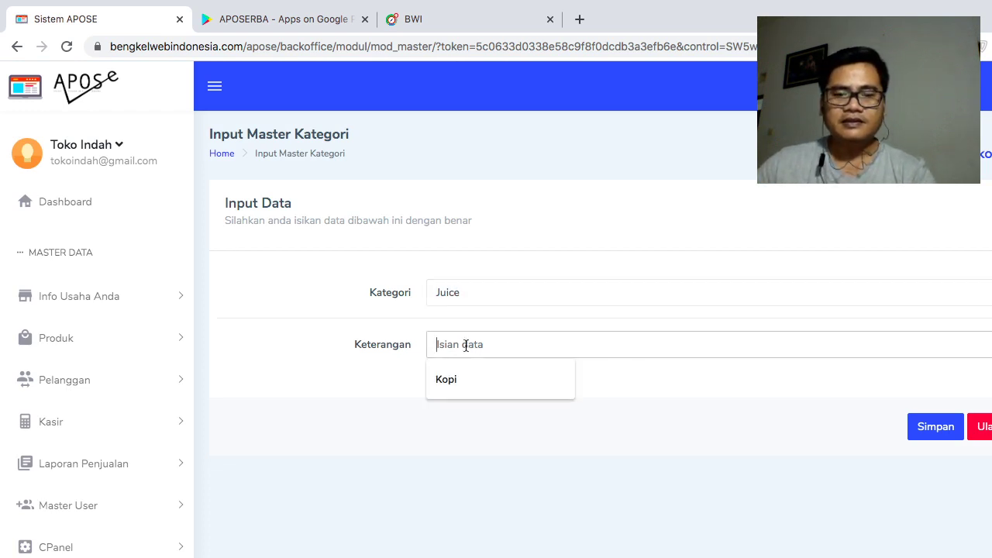
key(super+v)
key(Tab)
key(Return)
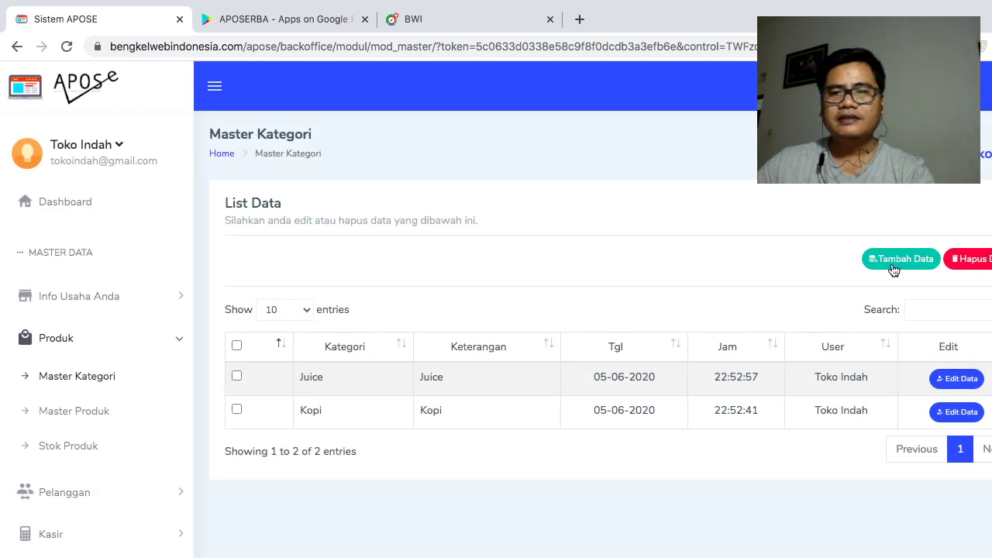
click(893, 265)
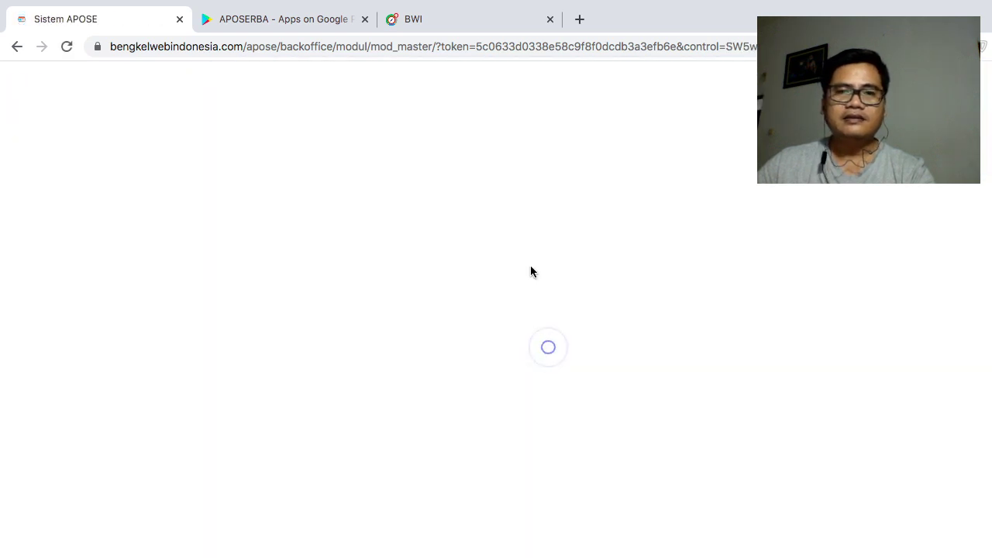
- Save a Minuman Stamina category, reusing 'Minuman Stamina' as its description
click(498, 289)
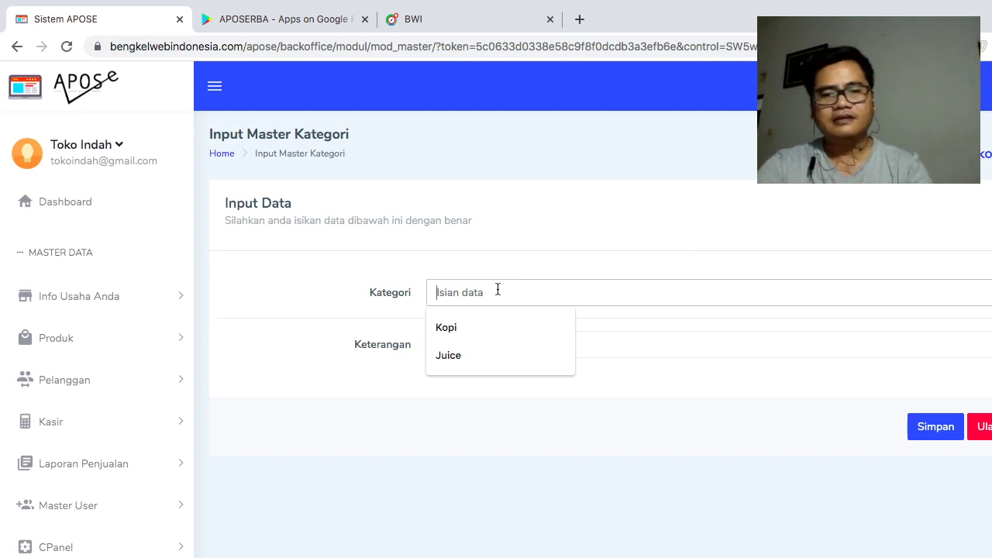
text(Sa)
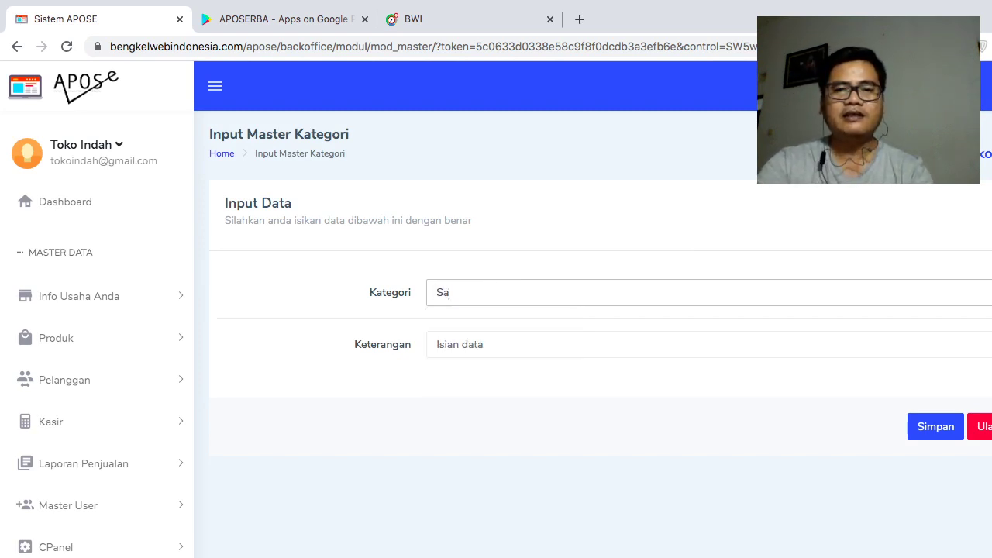
key(BackSpace)
key(BackSpace)
text(Minuman)
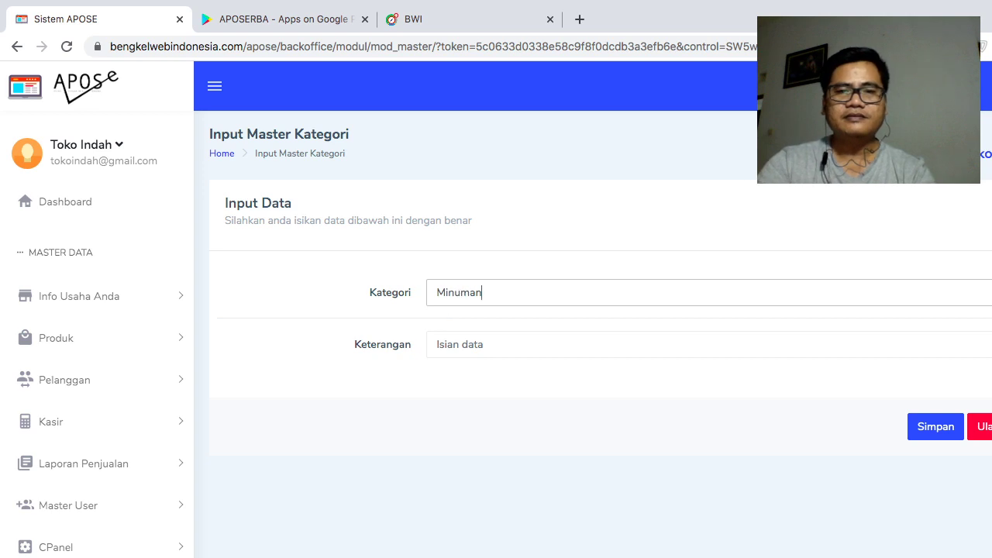
text( Stami)
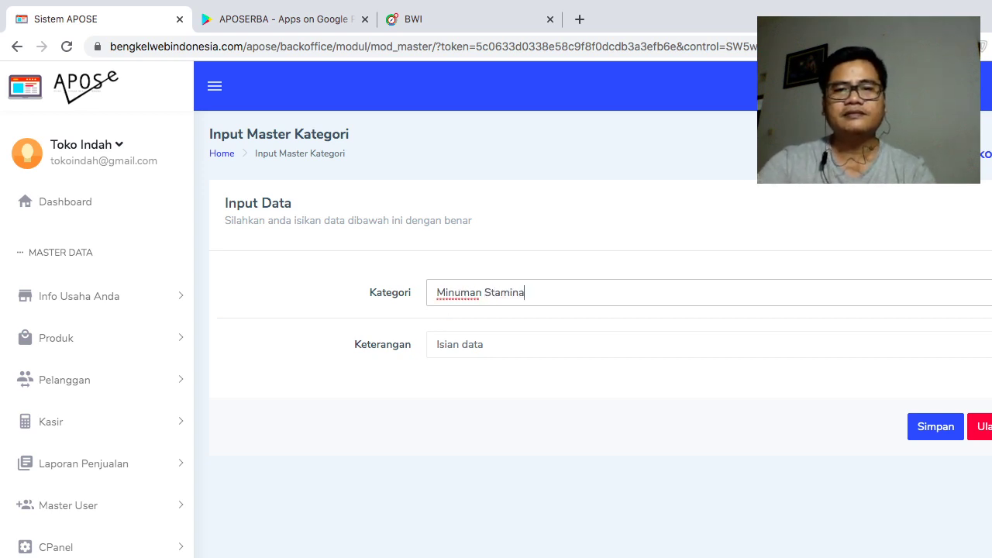
text(na)
key(ctrl+a)
key(ctrl+c)
click(532, 339)
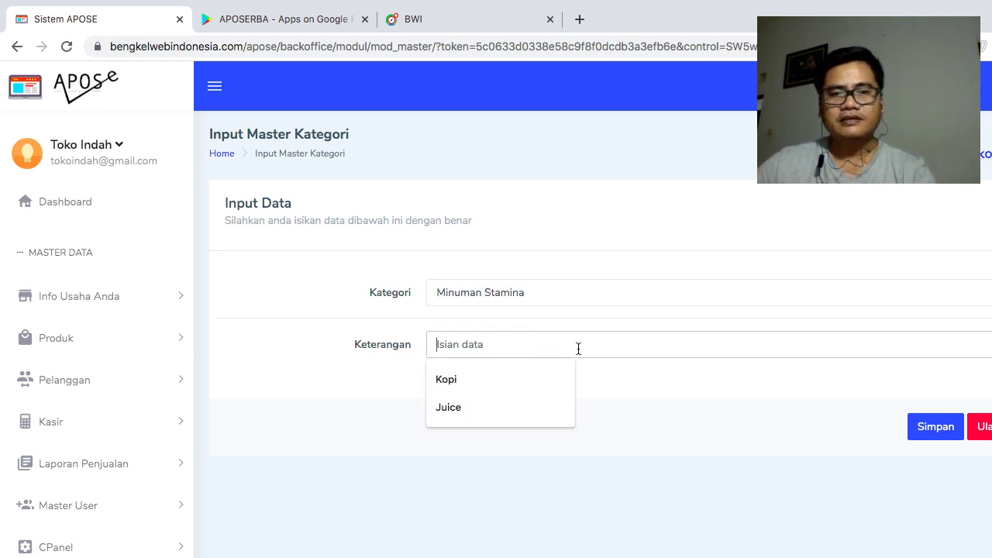
key(ctrl+v)
click(936, 427)
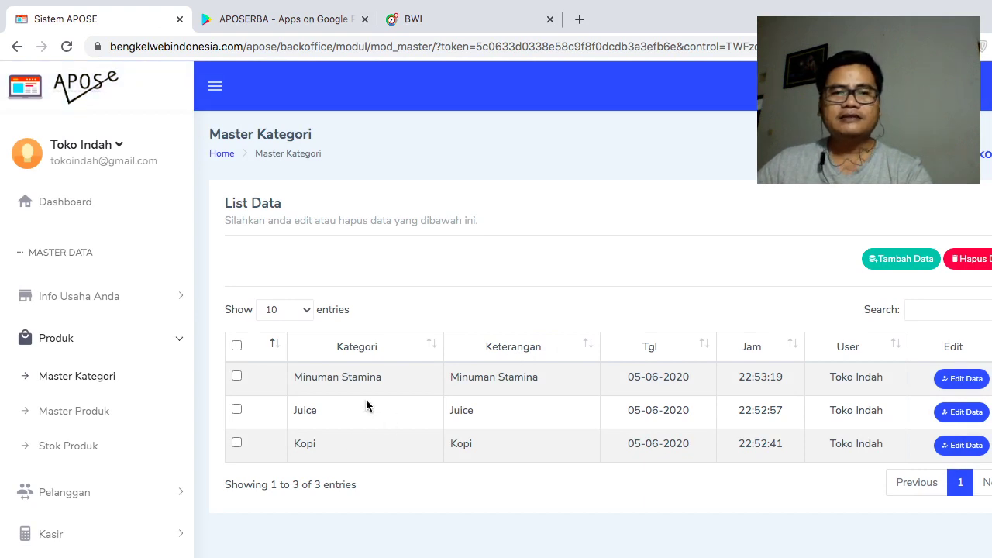
- Start a new Kopi-category product named Kopi Gayo Wine, with the same text as its description
click(52, 415)
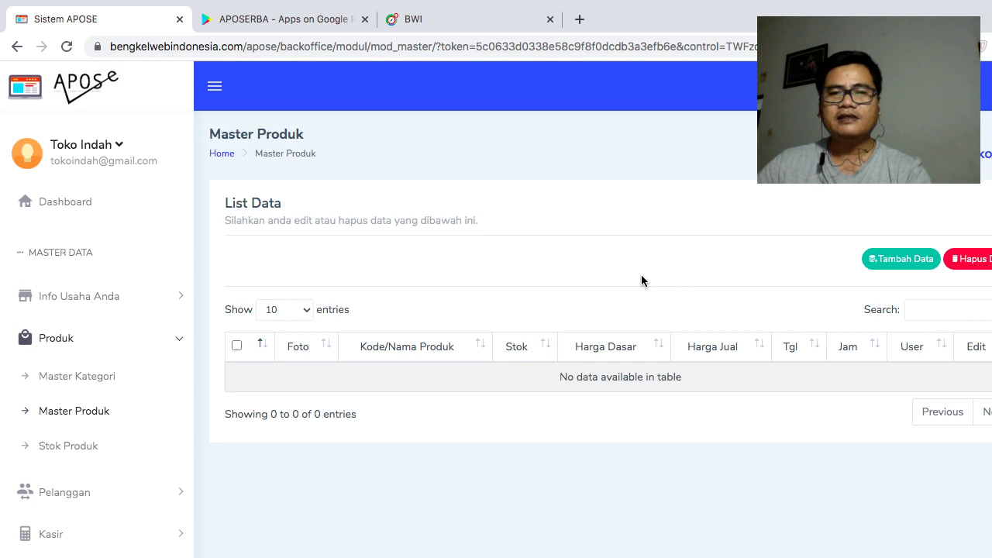
click(870, 262)
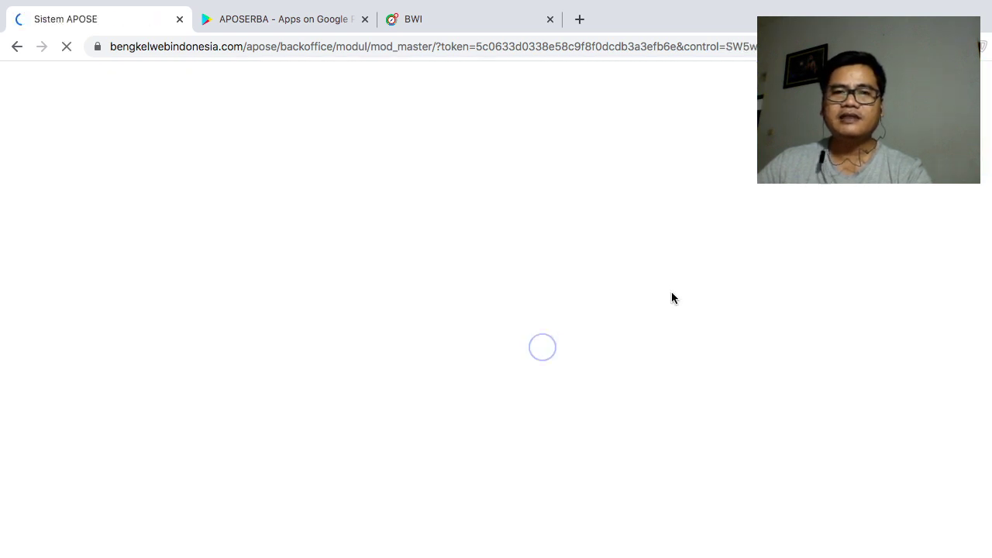
click(661, 290)
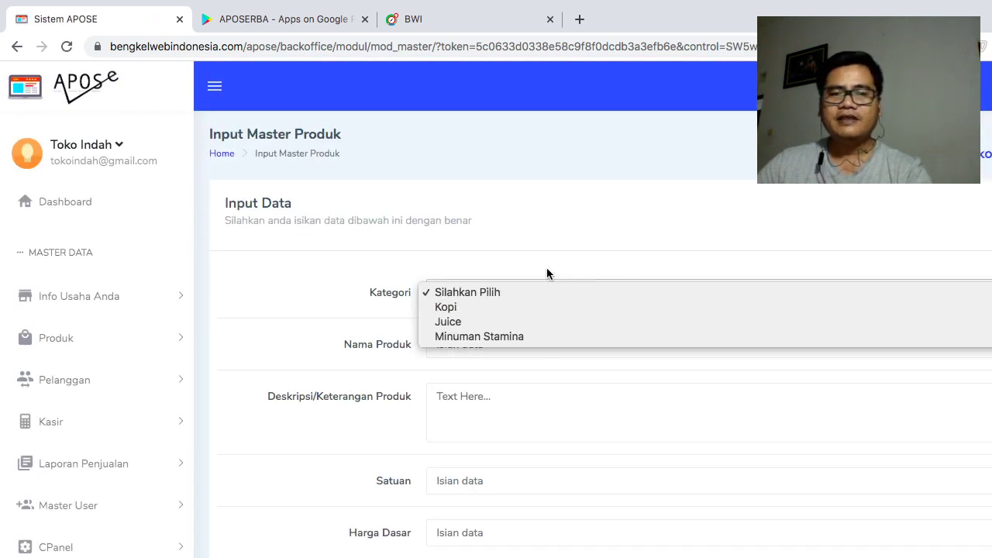
key(Escape)
scroll(537, 324, down, 1)
click(510, 313)
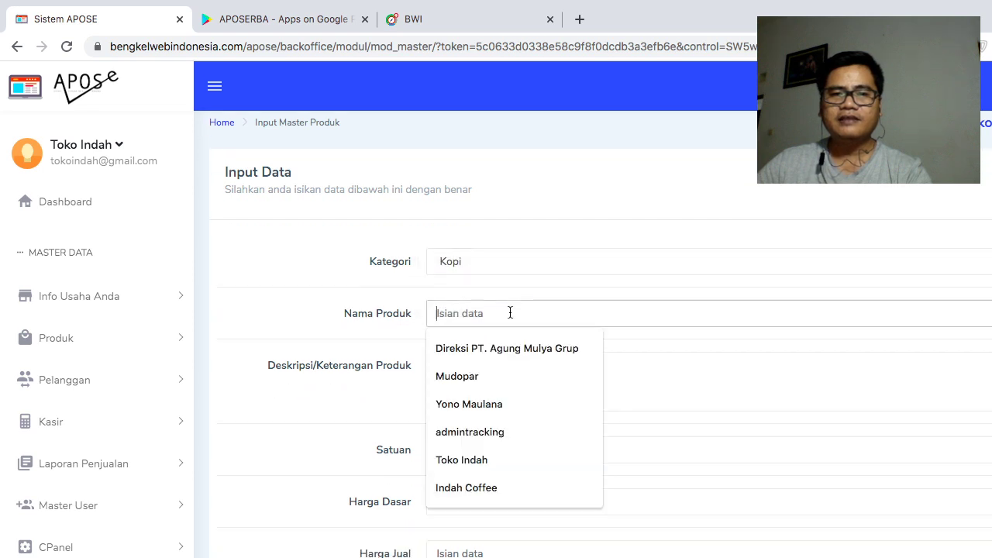
text(Kopi )
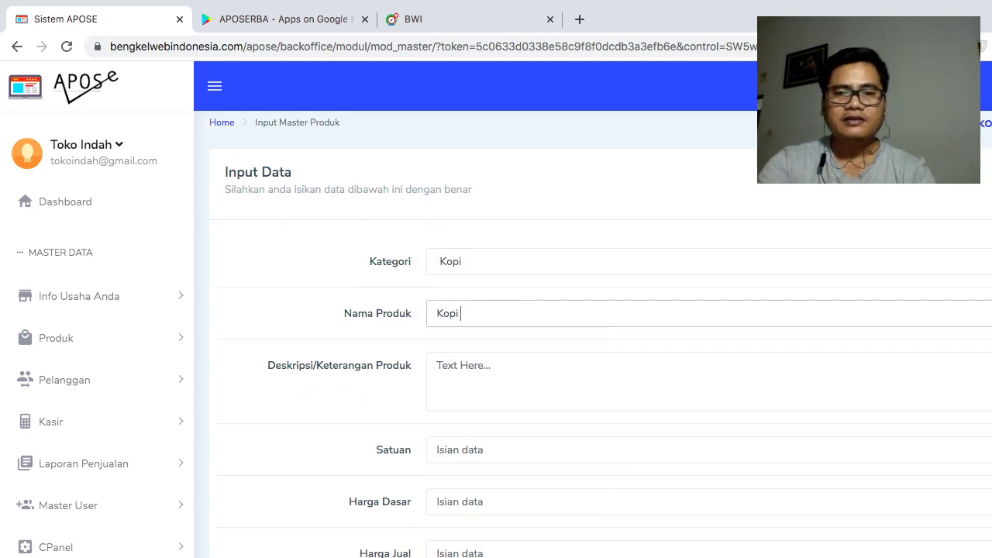
text(Gayo Wine)
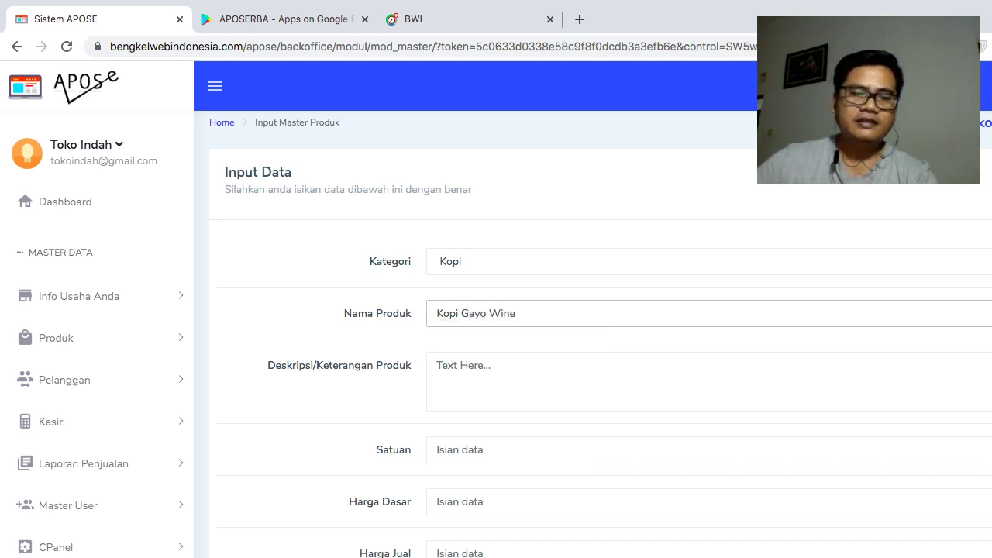
key(ctrl+a)
key(ctrl+c)
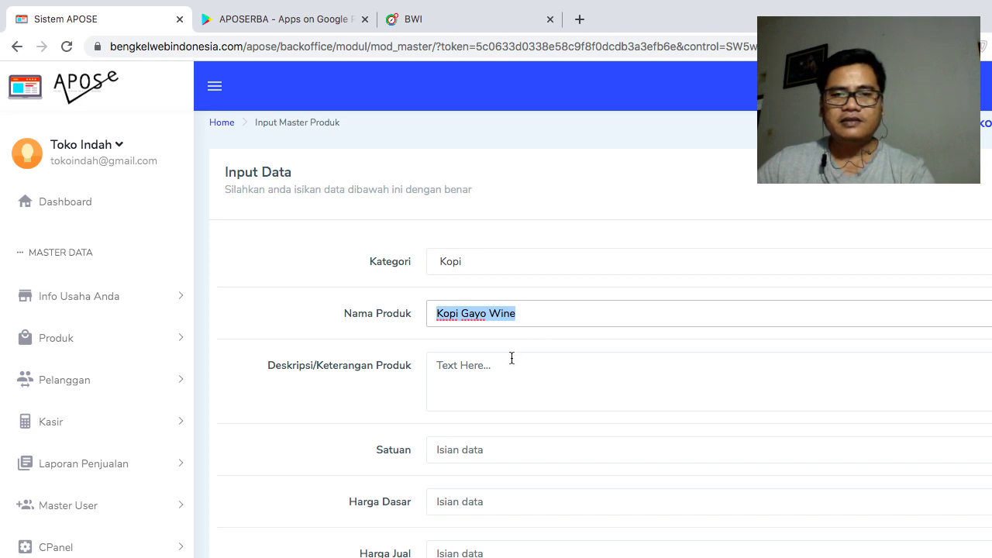
click(538, 364)
key(ctrl+v)
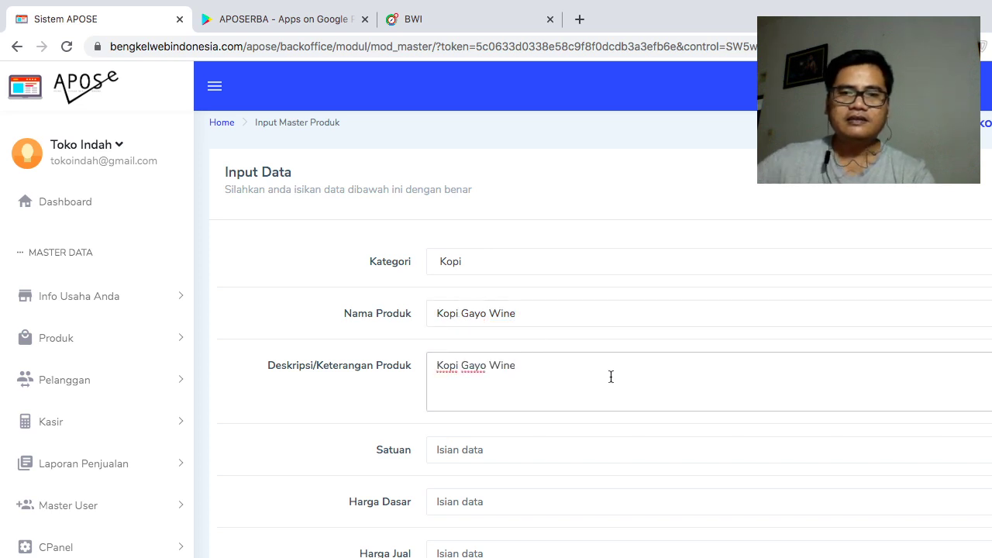
- Set the product's unit to Cangkir and its base price to 15000
scroll(525, 416, down, 1)
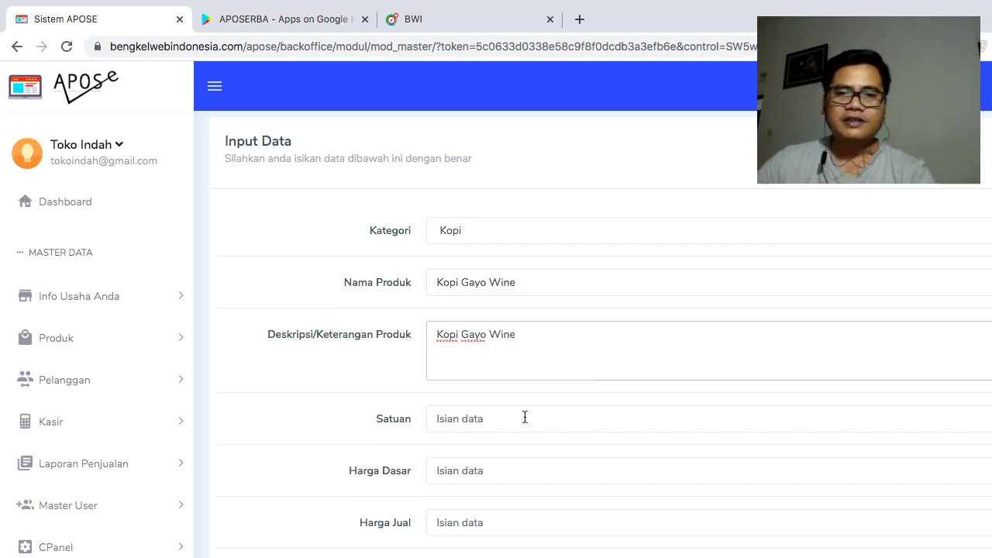
click(524, 419)
text(C)
key(BackSpace)
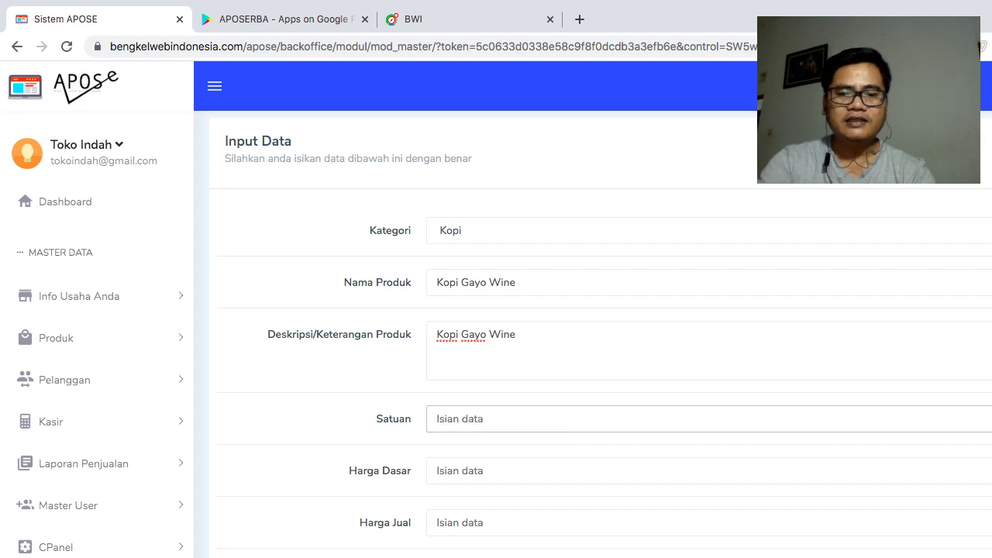
text(Cangkir)
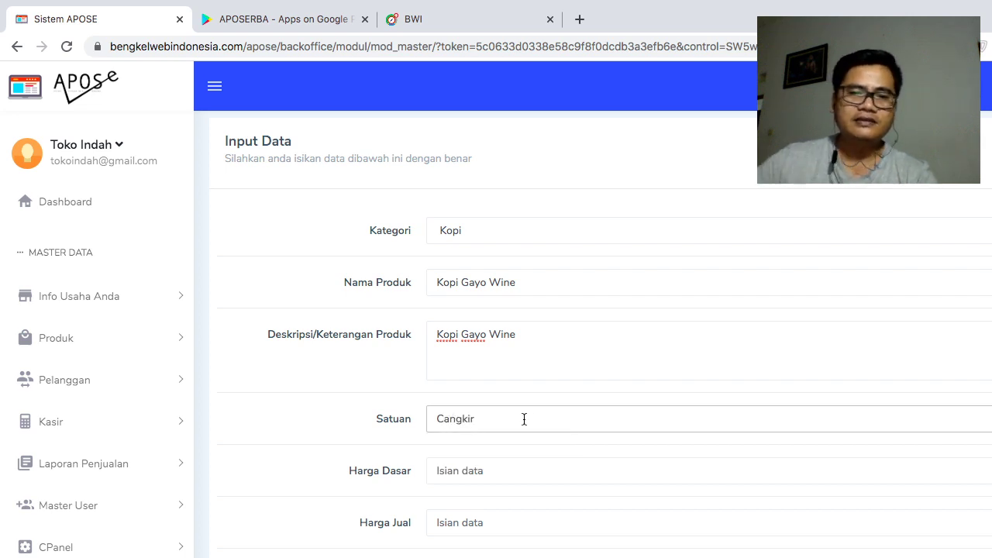
scroll(524, 419, down, 1)
click(523, 452)
text(15000)
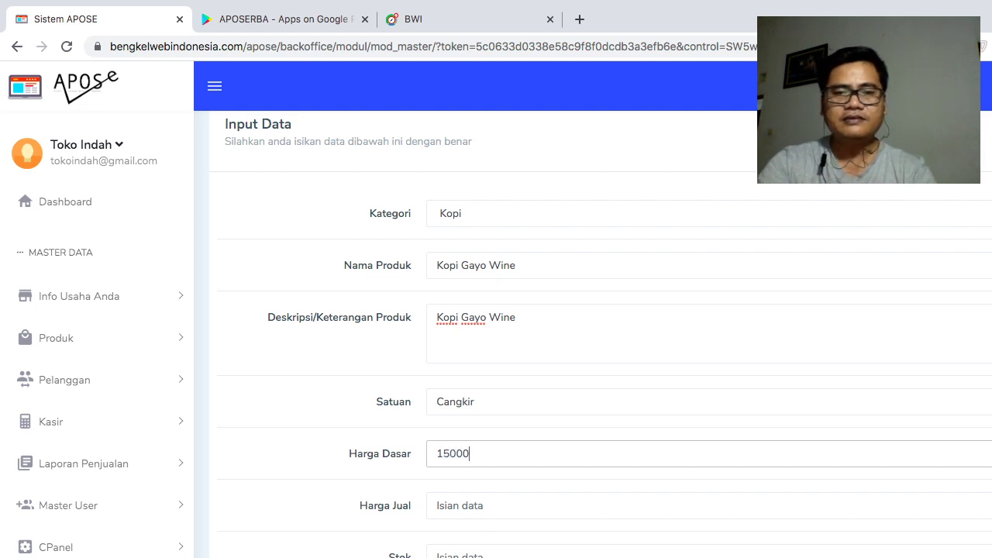
- Enter selling price 20000 and stock 20, then save the product
scroll(531, 410, down, 1)
click(500, 491)
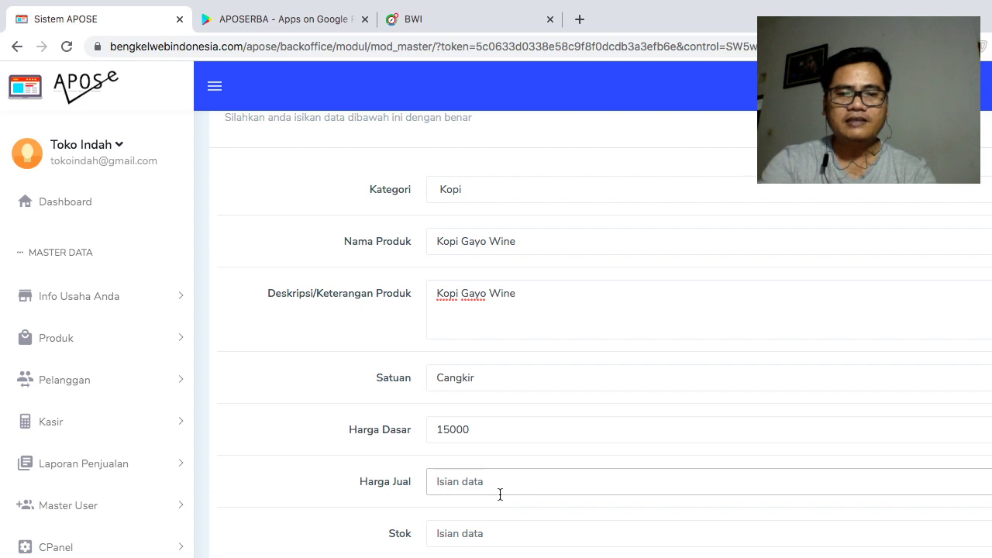
text(20000)
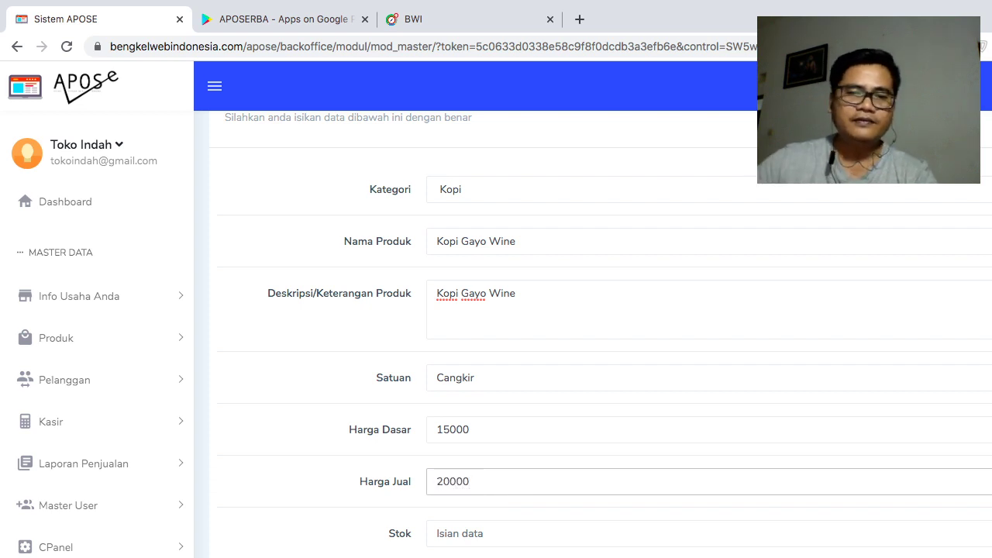
scroll(477, 476, down, 4)
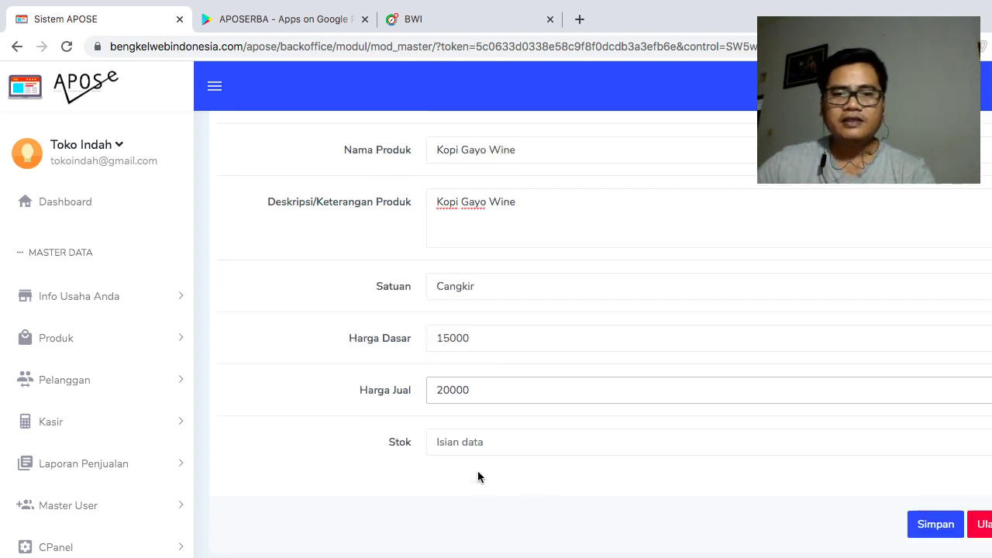
click(461, 451)
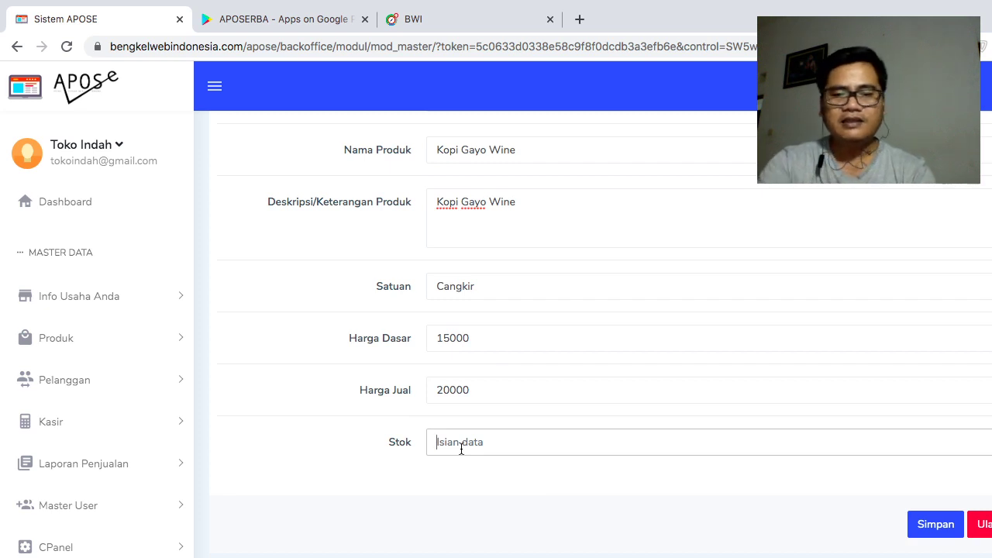
text(20)
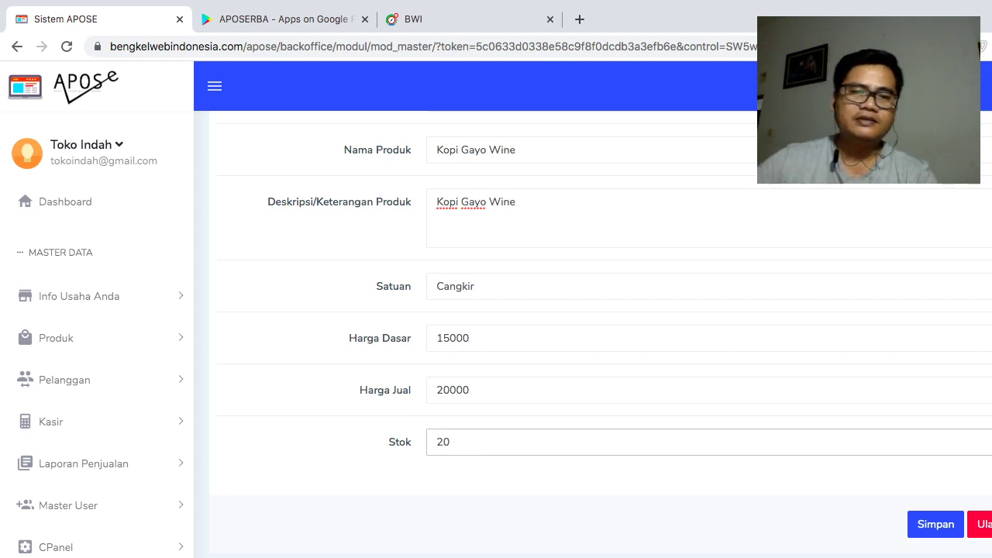
click(934, 532)
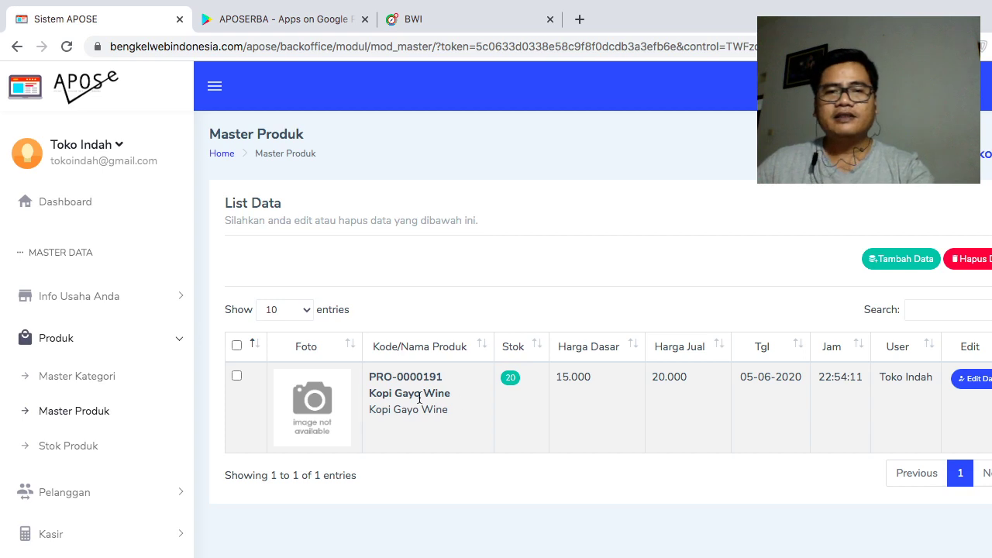
- Open a blank Input Master Produk form for the next product
click(869, 260)
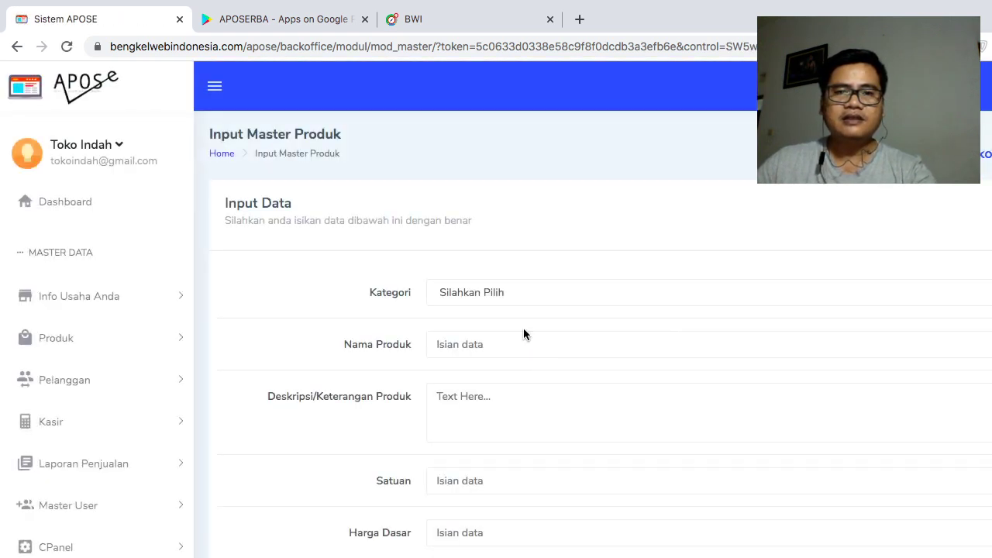
- Fill in a Kopi-category product named Kopi Toraja, with matching description and unit Cangkir
click(509, 292)
click(465, 307)
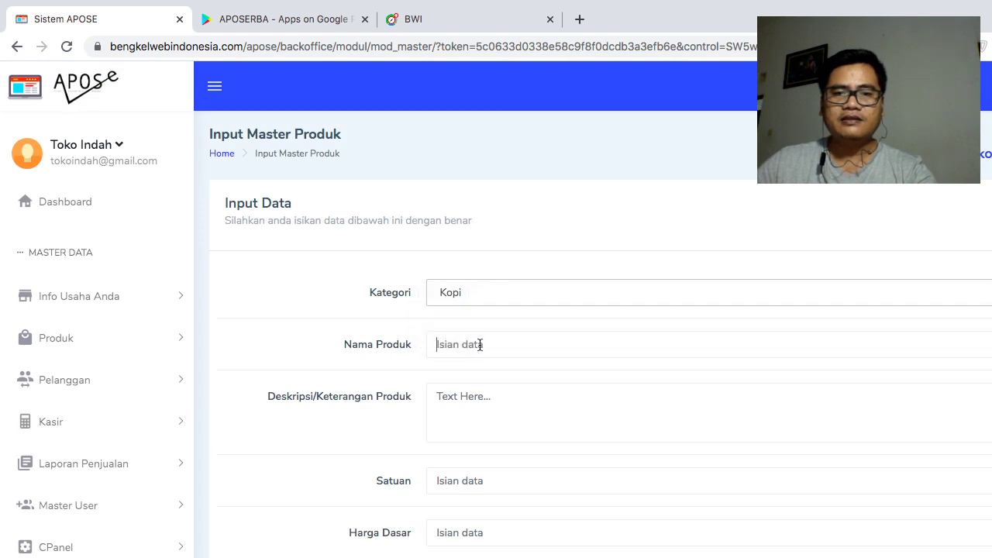
click(479, 344)
text(Ko)
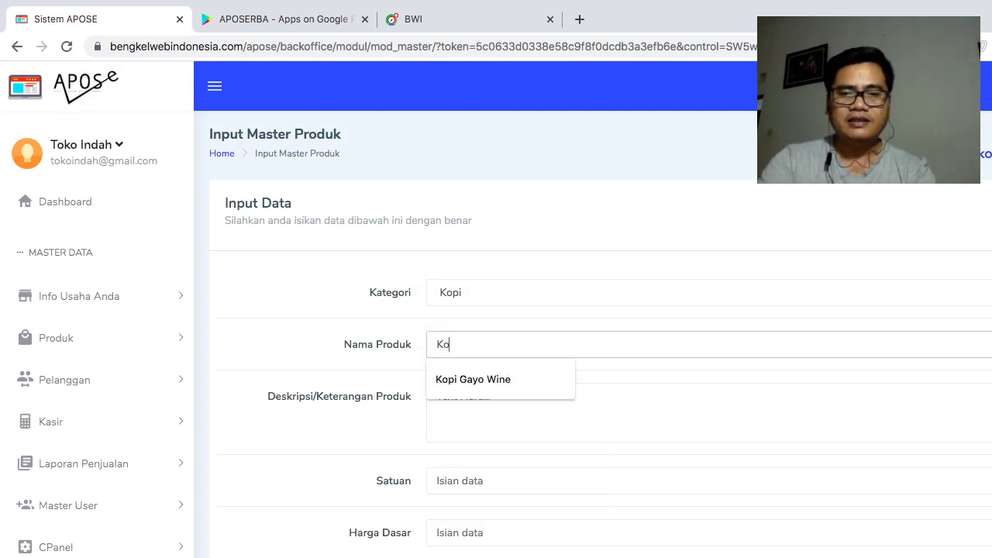
text(pi Toraja)
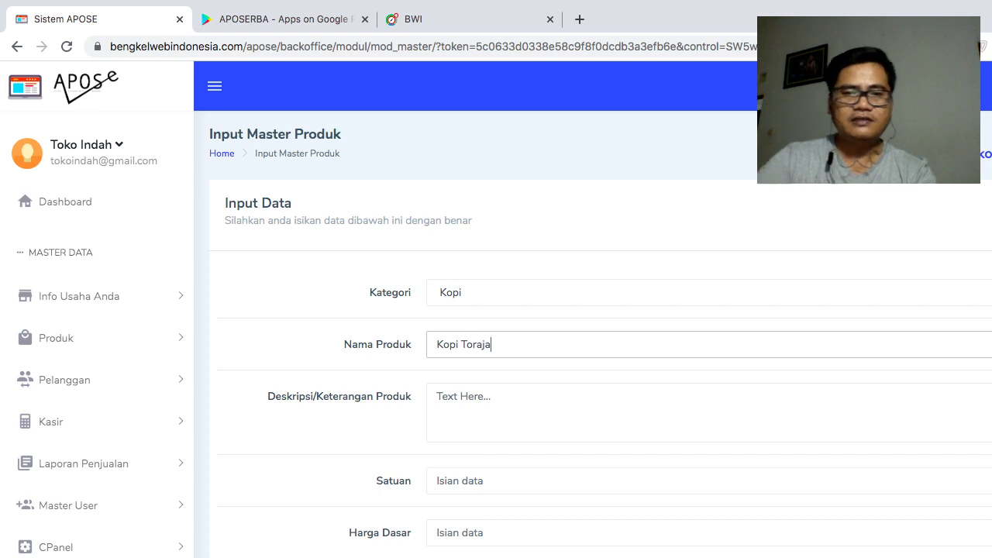
key(ctrl+a)
key(ctrl+c)
click(551, 406)
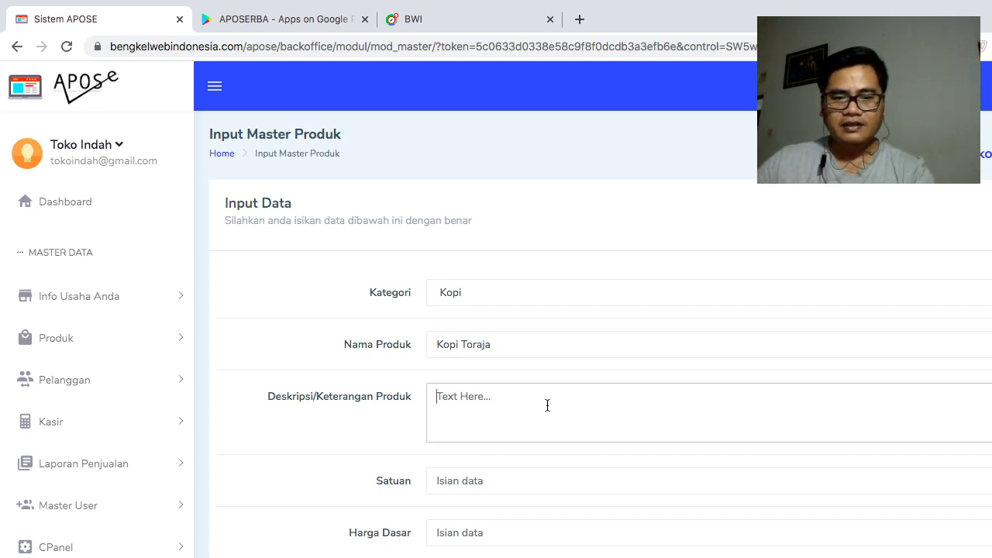
key(ctrl+v)
click(521, 488)
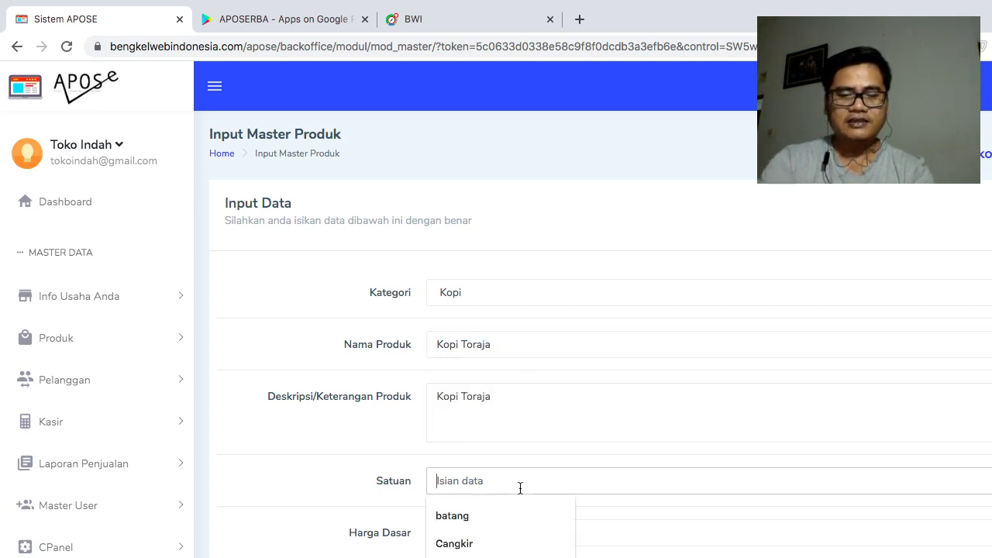
text(Cangkir)
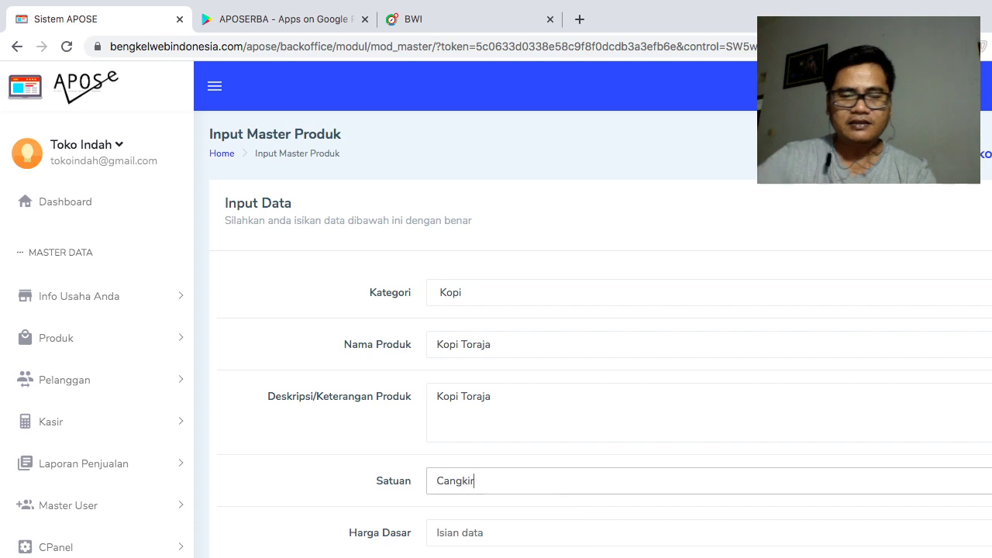
key(Tab)
- Give Kopi Toraja base price 20000, selling price 25000 and stock 20, and save it
scroll(519, 486, down, 1)
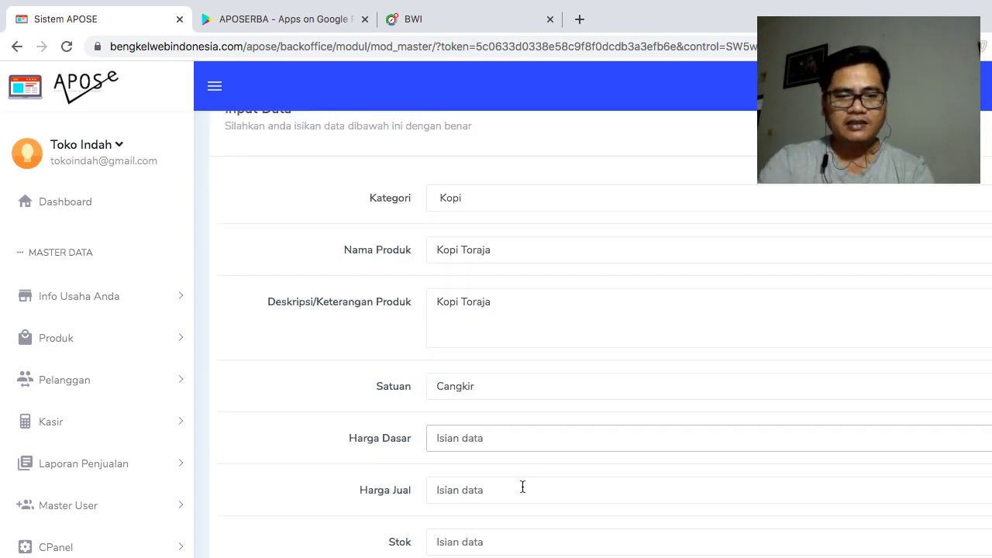
text(20000)
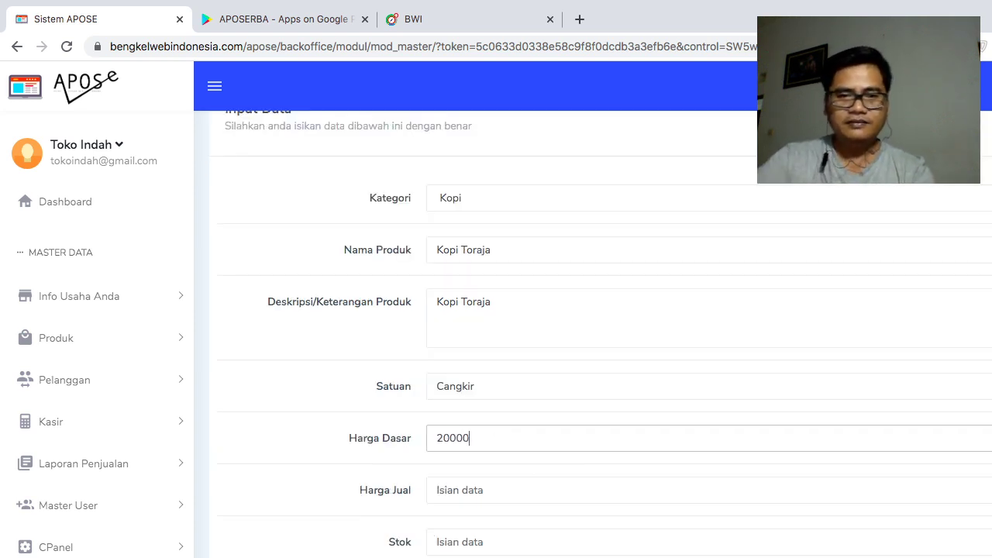
click(574, 486)
text(25000)
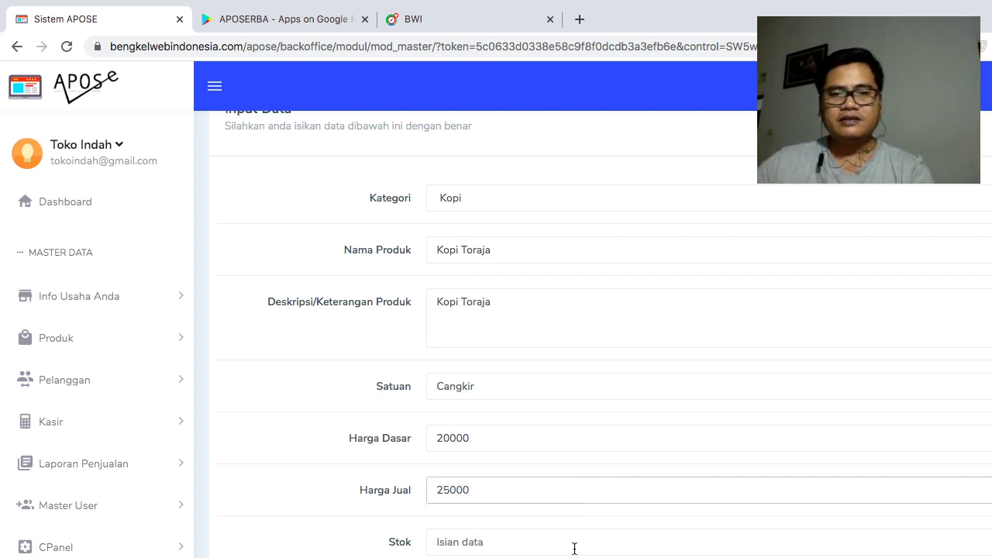
click(573, 548)
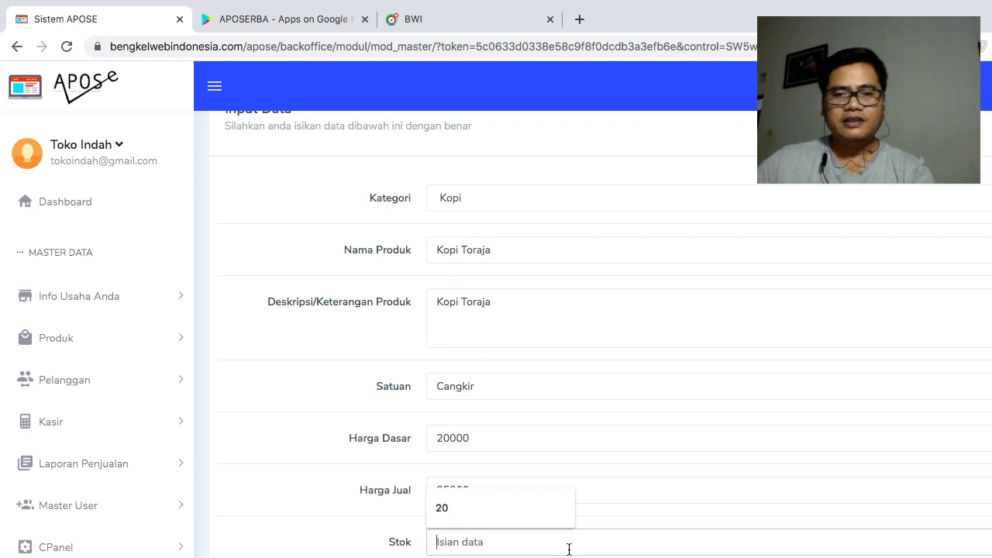
text(20)
scroll(629, 550, down, 2)
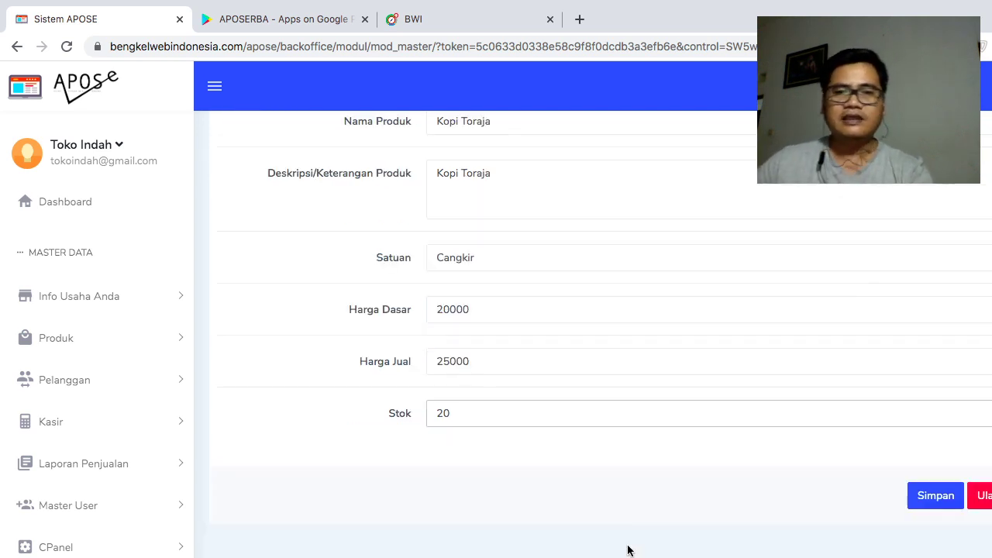
click(934, 499)
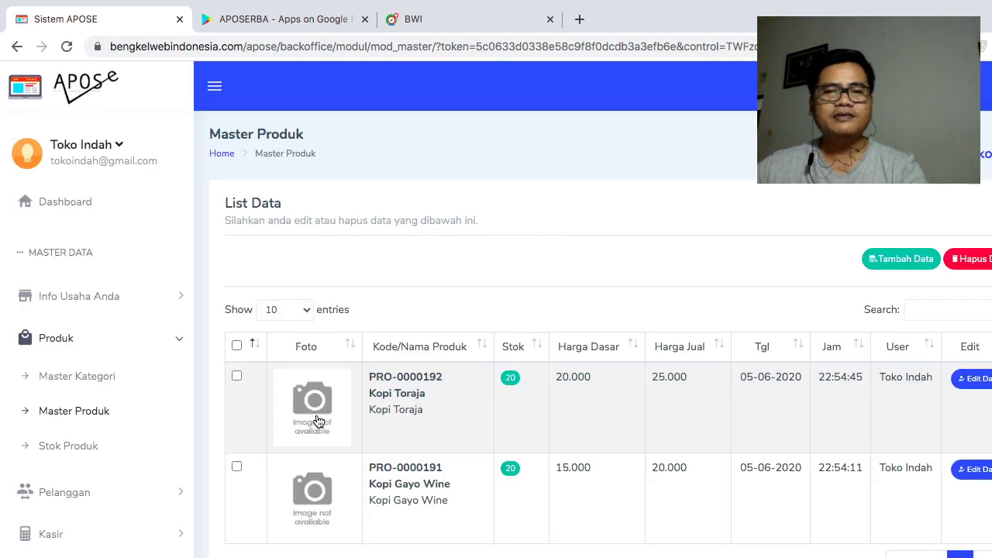
- Search Google for 'kopi gayo' in a new browser tab
click(579, 18)
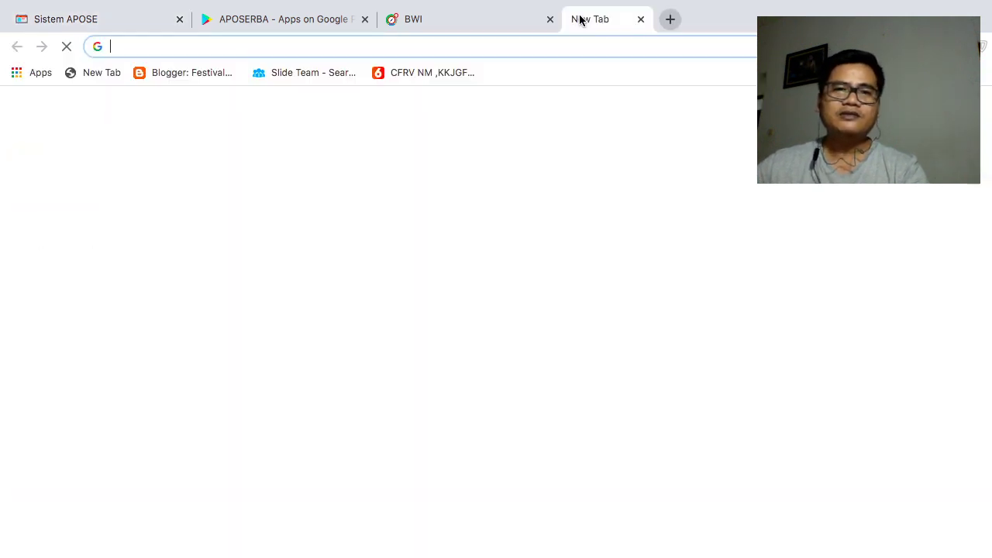
text(google.com)
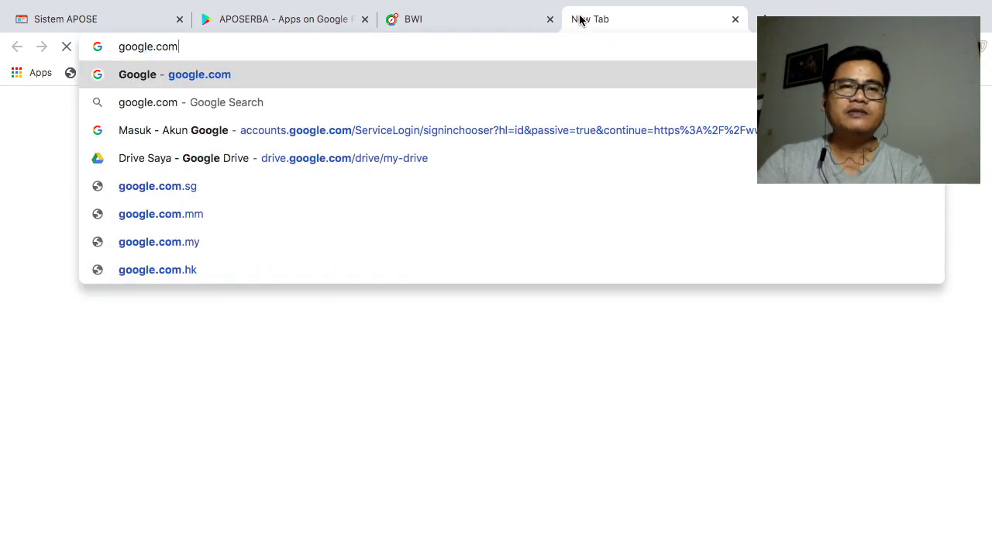
key(Return)
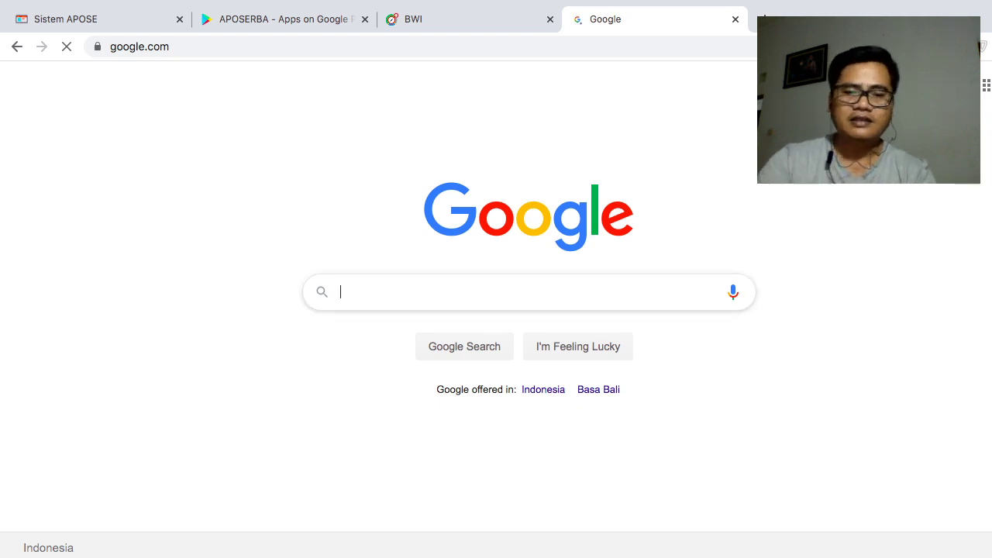
text(kopi)
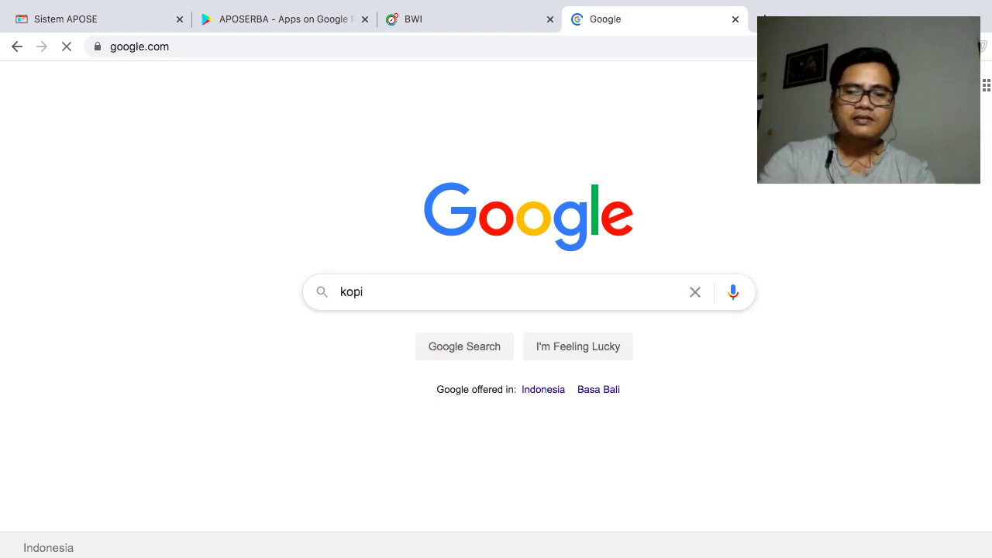
text( gayo)
key(Return)
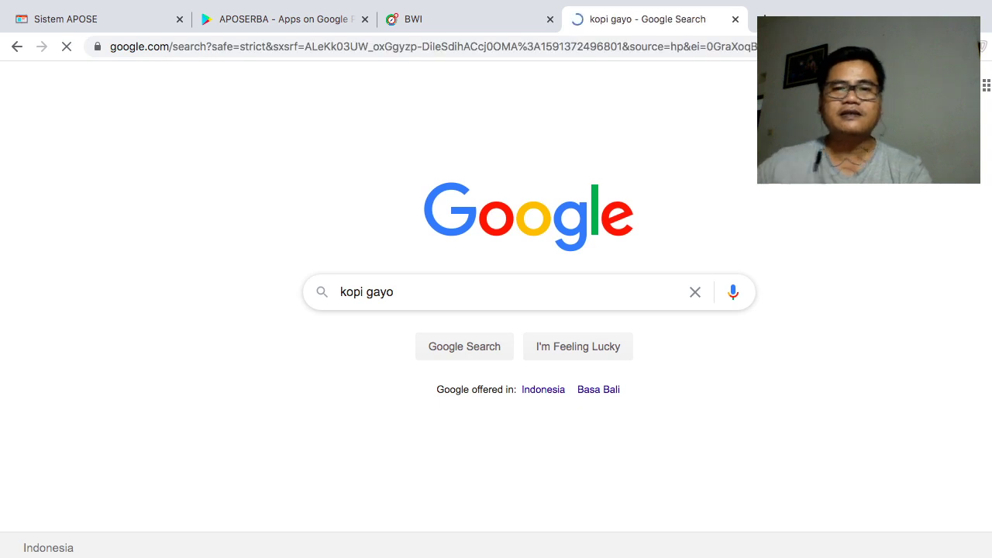
scroll(483, 362, down, 2)
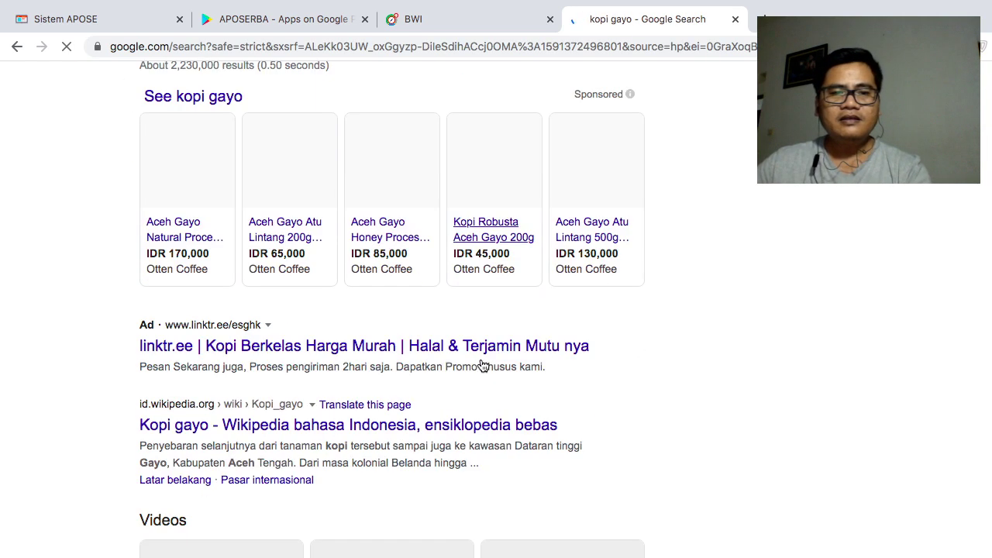
scroll(399, 324, up, 2)
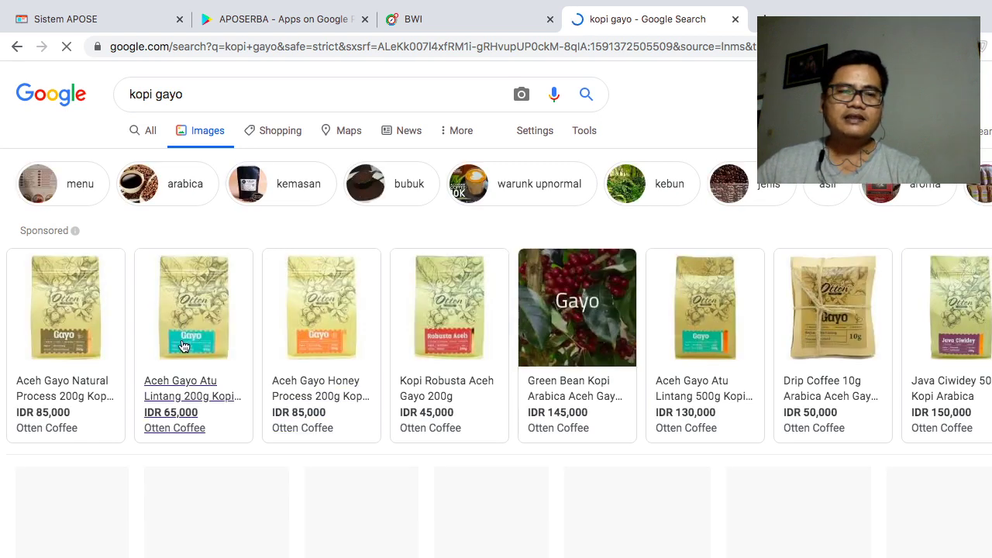
- Save the first kopi gayo coffee-bag image into Downloads
right_click(84, 305)
click(142, 419)
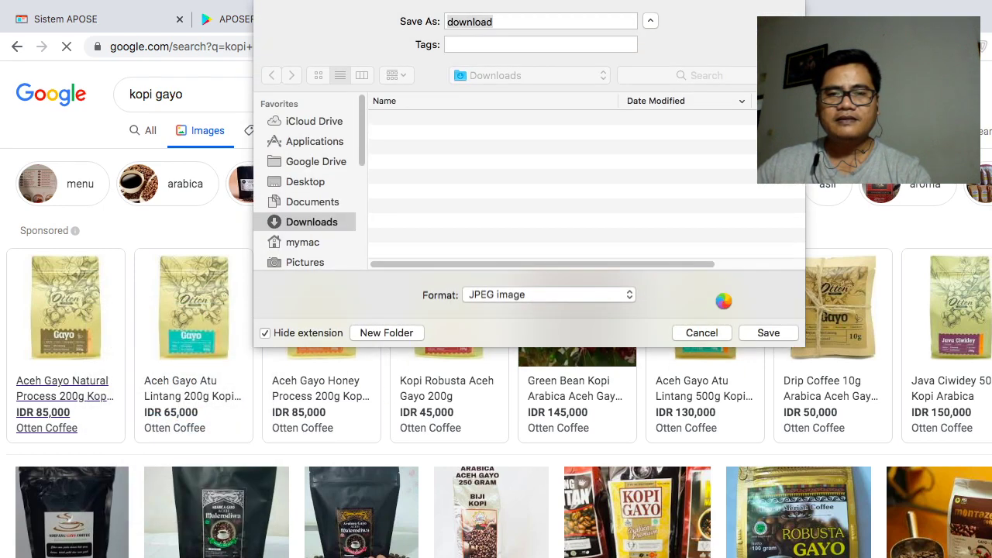
key(Return)
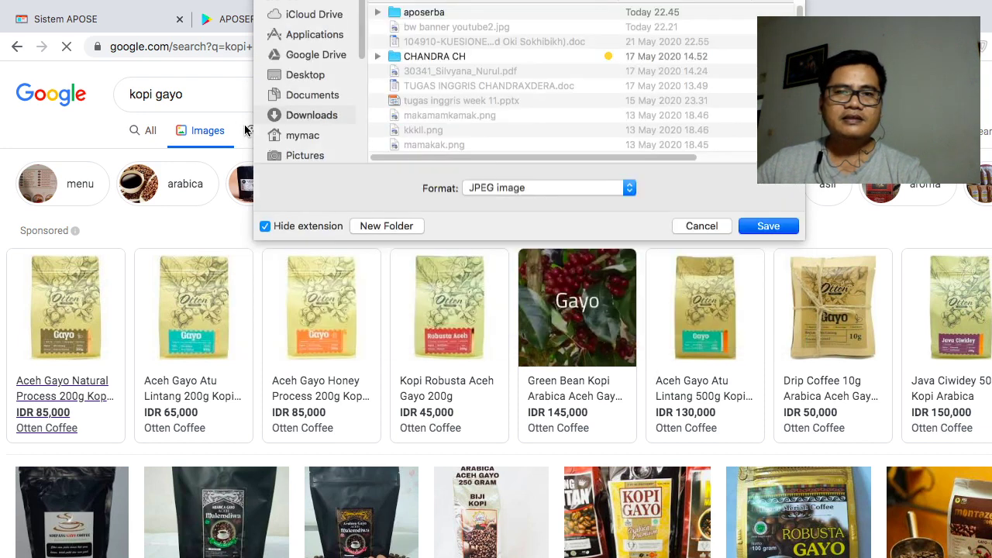
click(213, 95)
key(BackSpace)
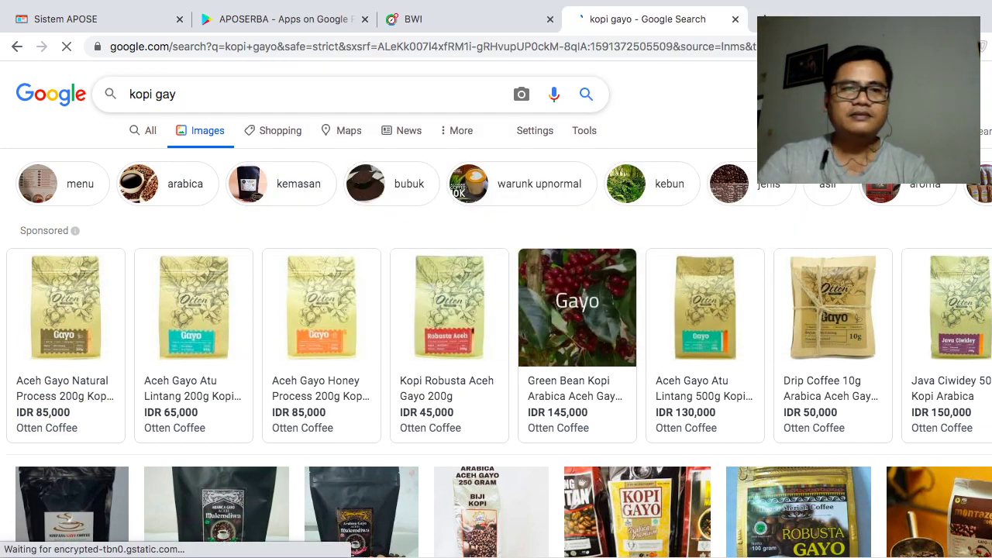
- Change the image search to 'kopi toraja'
key(BackSpace)
key(BackSpace)
key(BackSpace)
text(toraja)
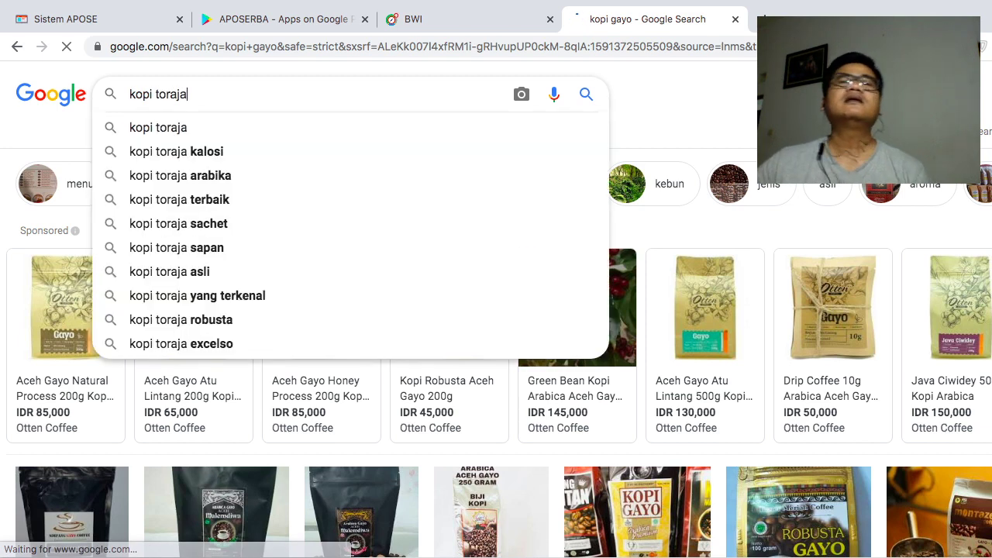
key(Return)
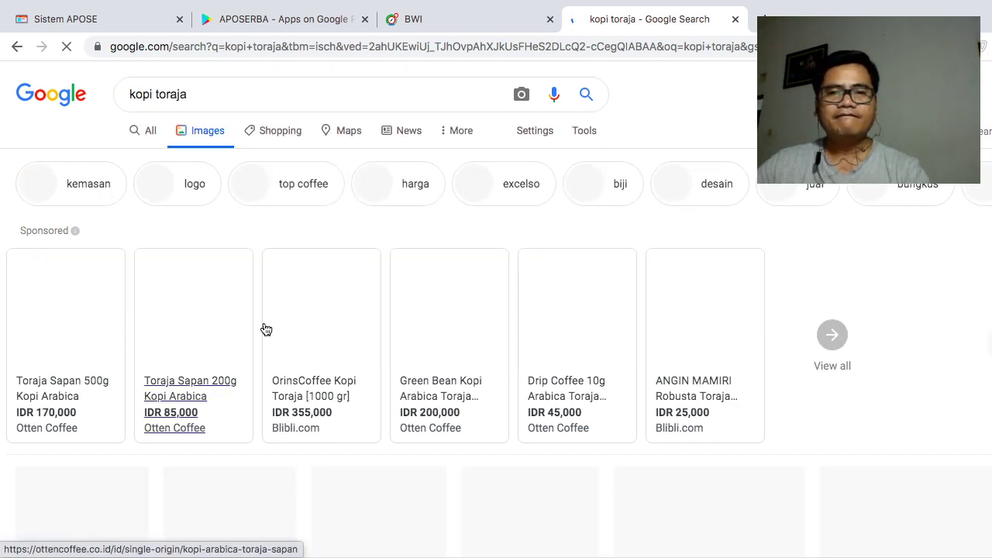
scroll(270, 328, down, 3)
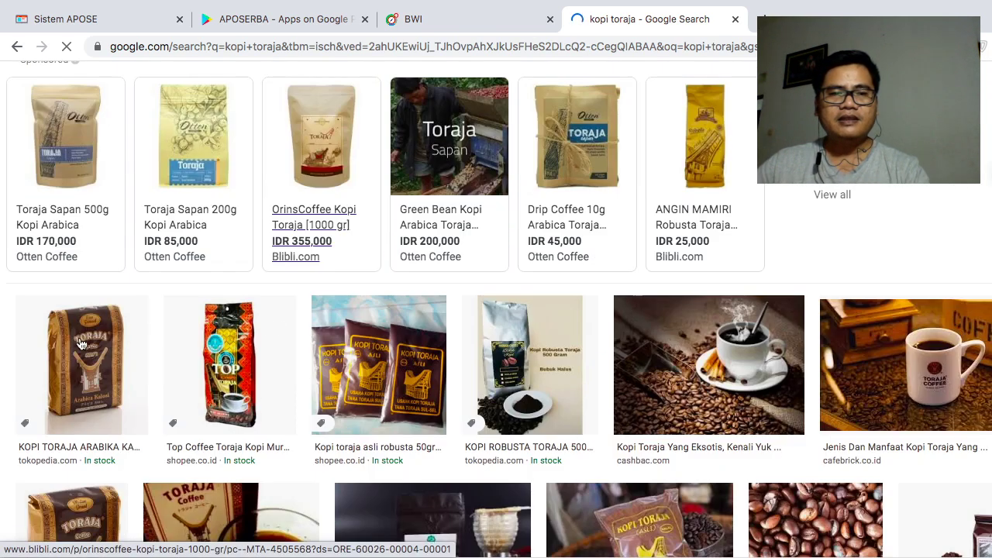
- Save the coffee-cup-on-beans photo into Downloads as download (1)
right_click(80, 344)
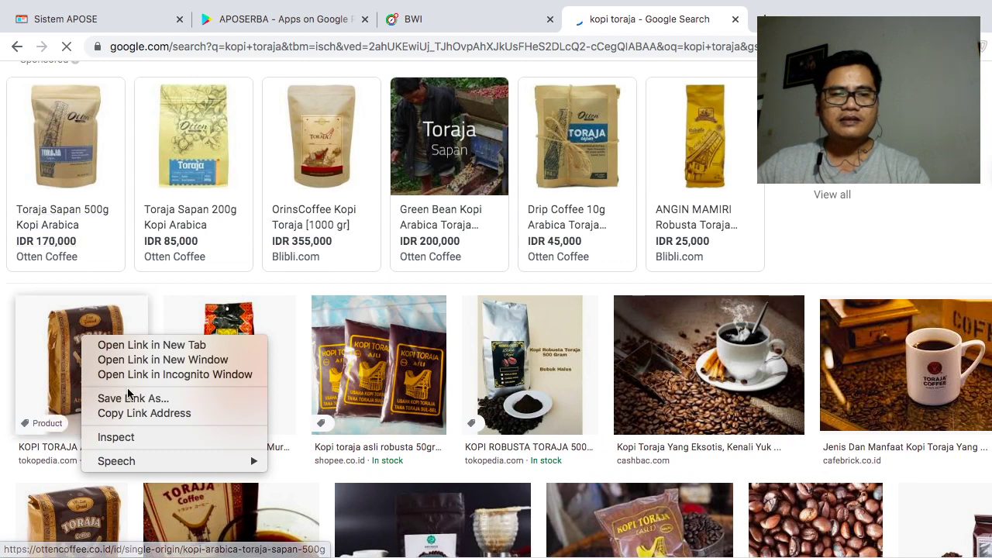
click(717, 341)
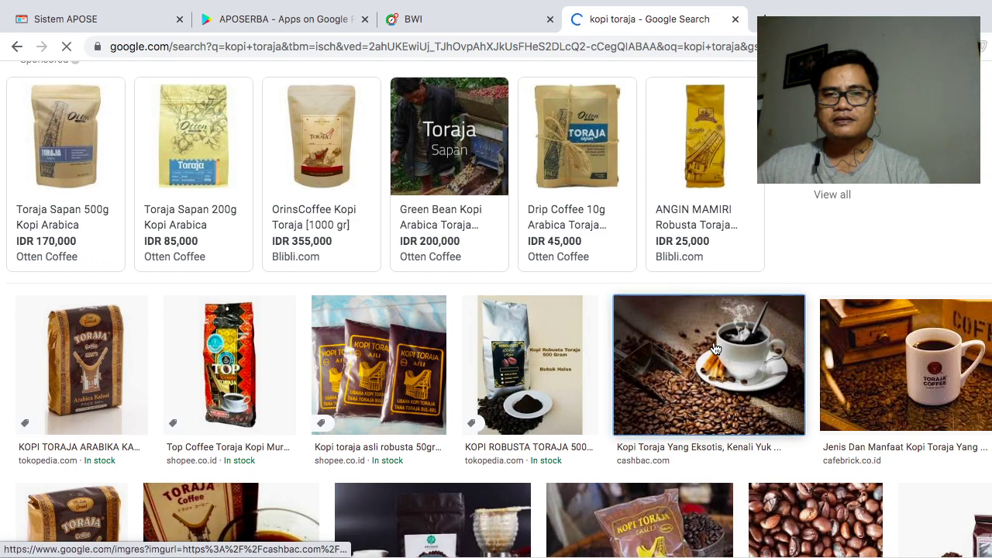
scroll(720, 388, down, 3)
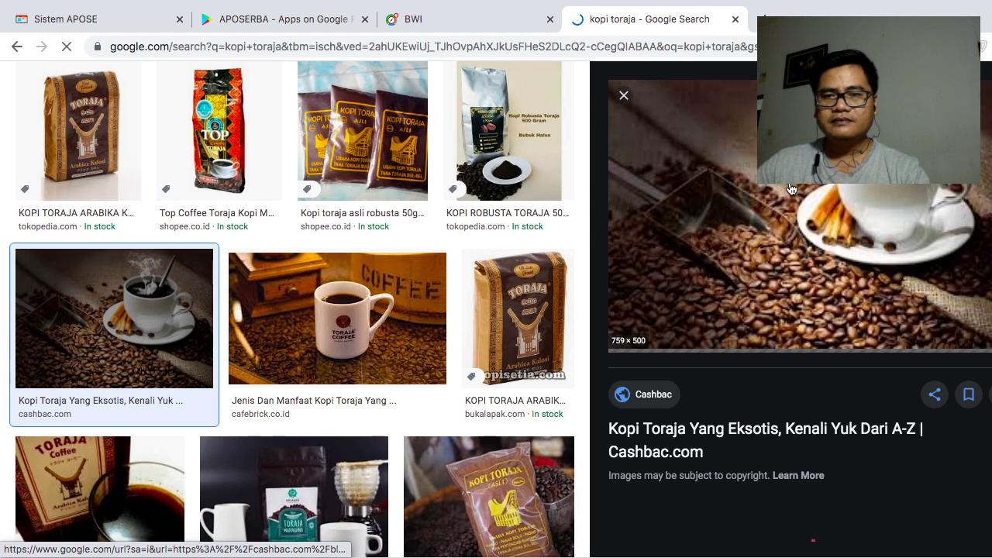
right_click(789, 186)
click(826, 301)
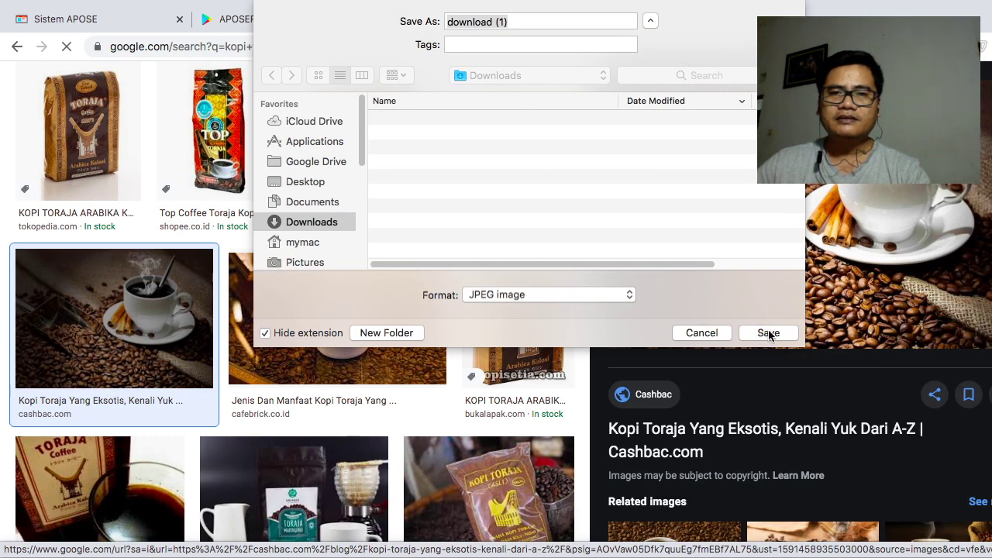
click(742, 331)
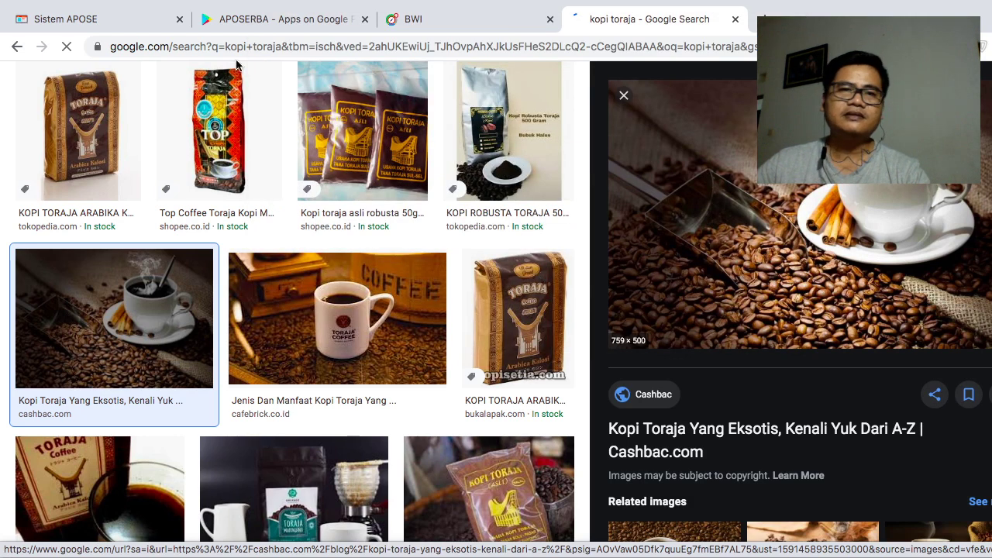
- Upload download.jpeg as Kopi Toraja's product photo, then crop and save it
key(ctrl+1)
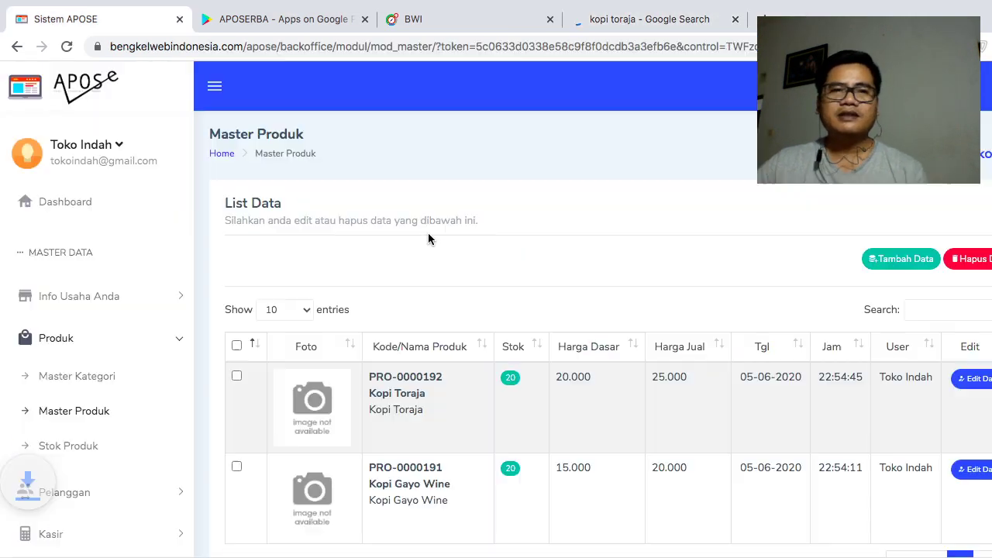
click(336, 411)
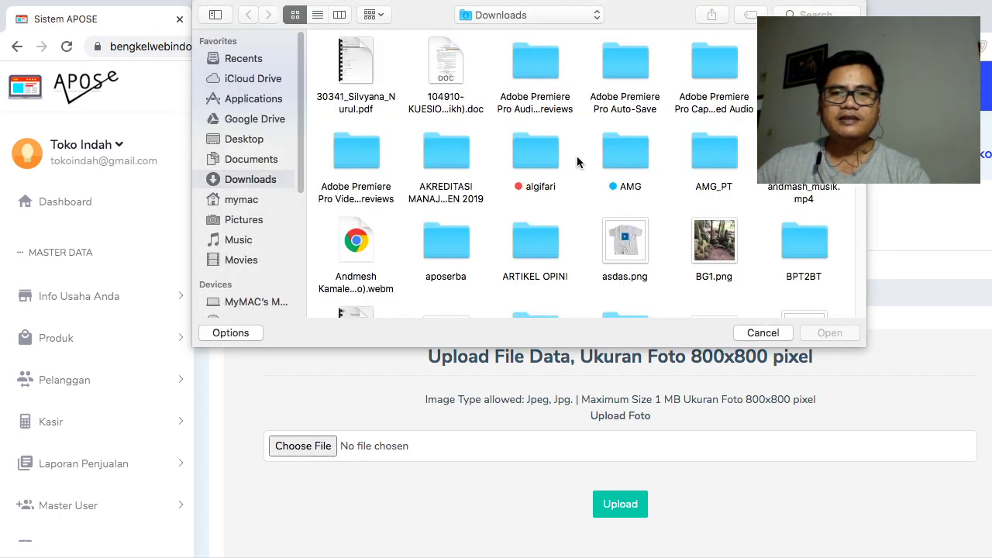
scroll(628, 269, down, 2)
scroll(628, 270, down, 4)
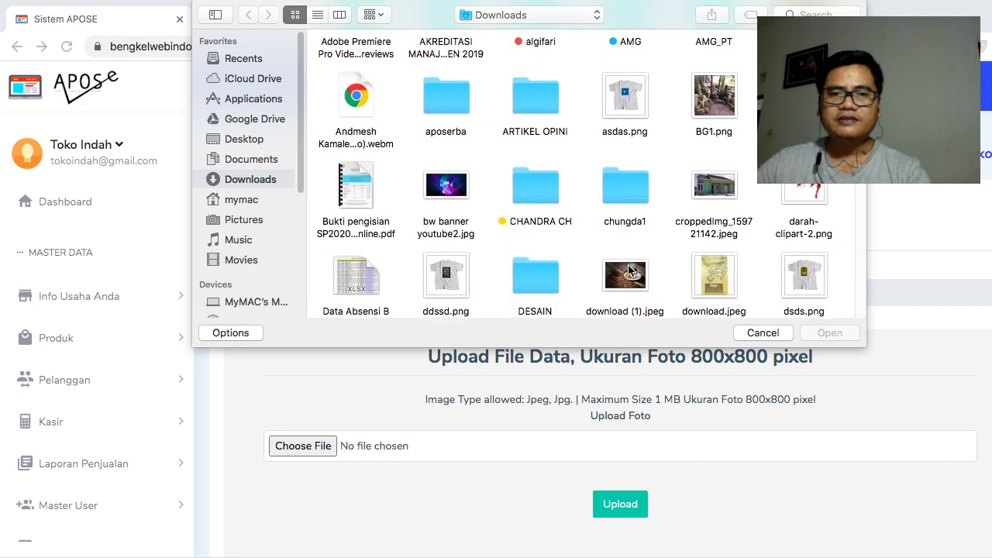
click(720, 286)
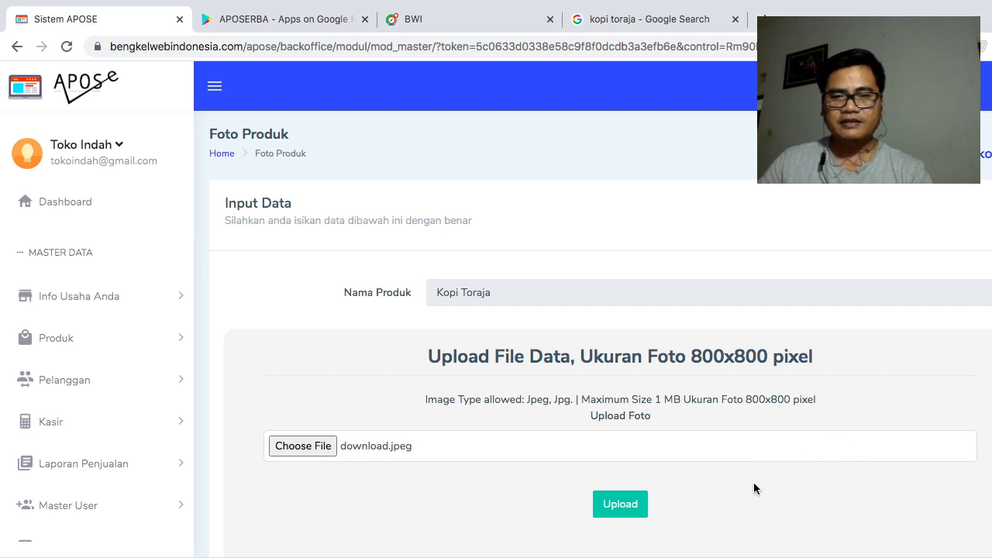
click(626, 512)
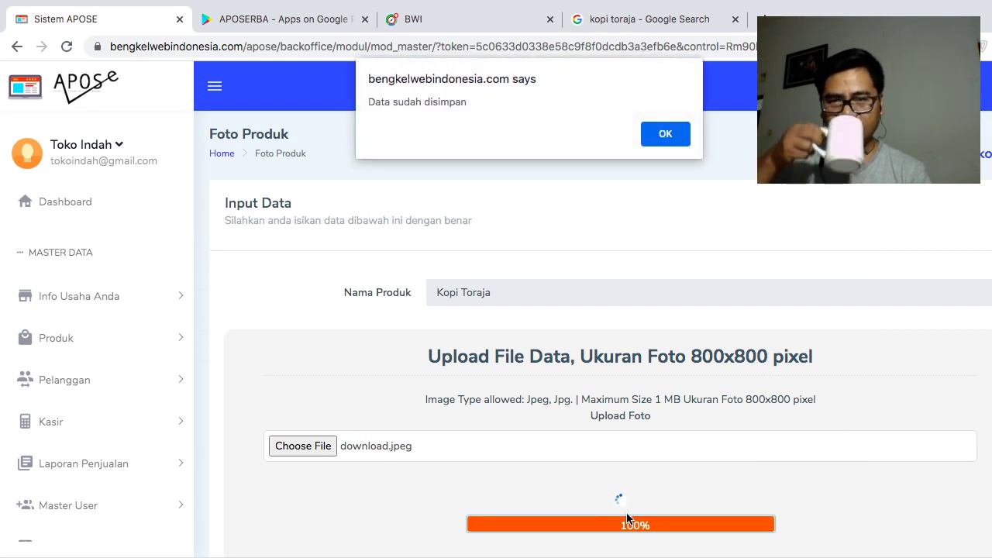
click(665, 134)
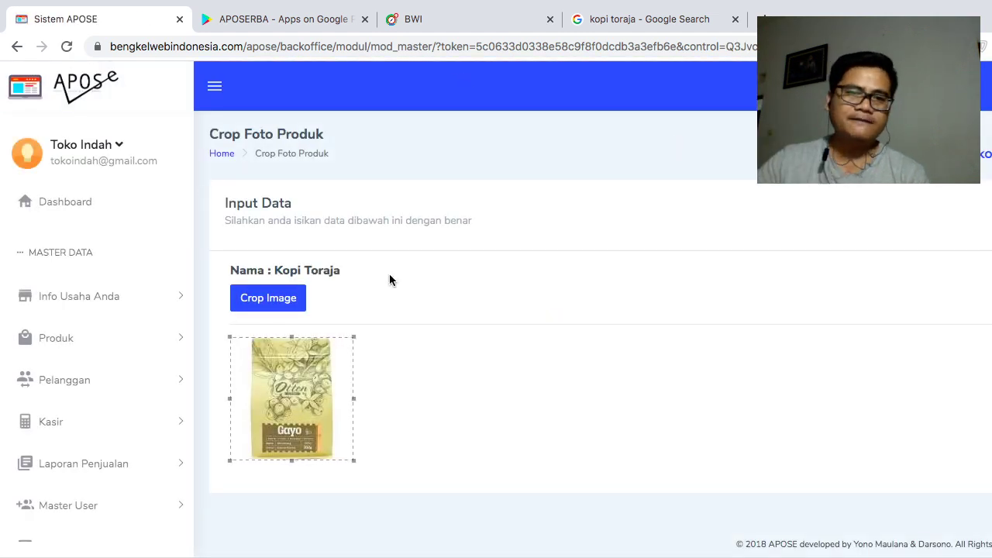
click(302, 304)
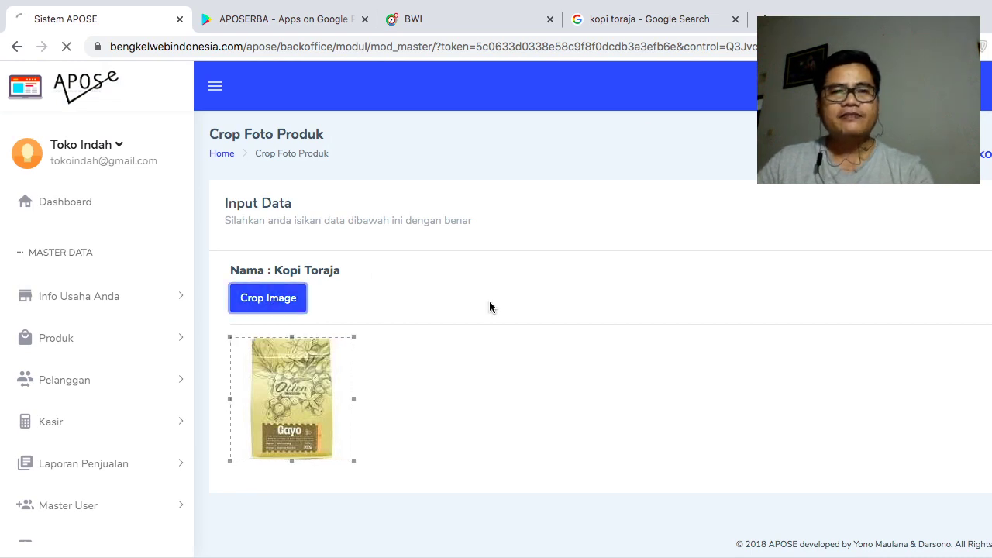
key(Return)
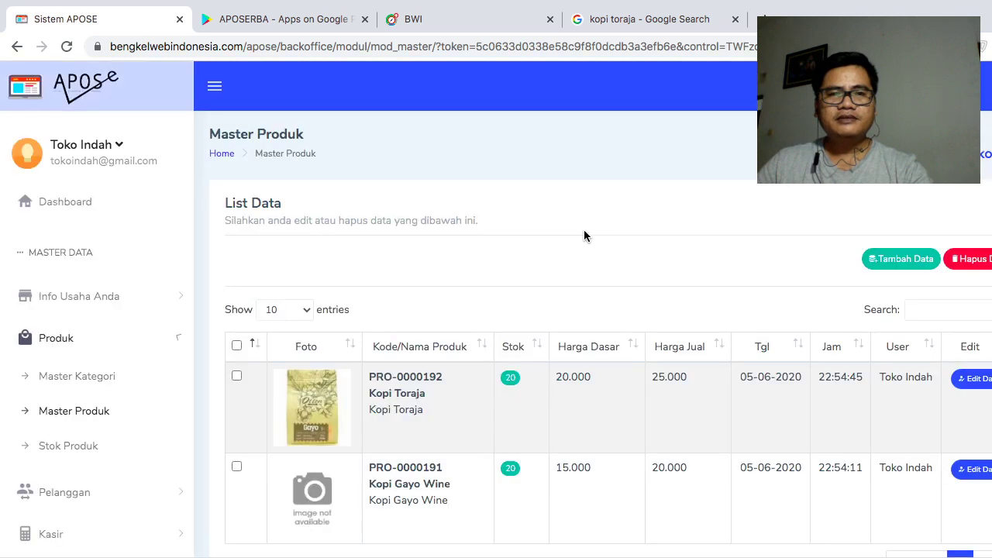
- Upload download (1).jpeg for Kopi Gayo Wine, centre the crop on the cup, and save
click(323, 495)
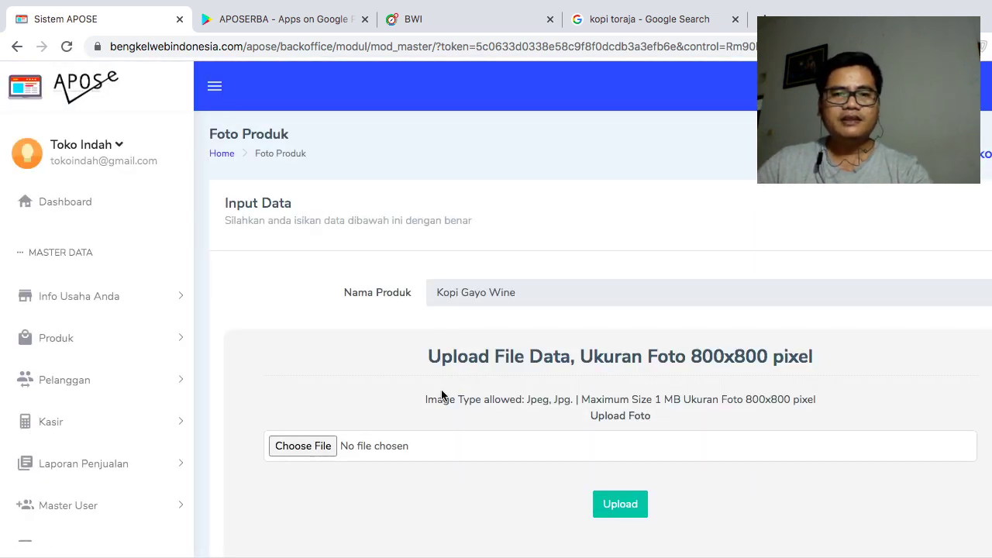
click(480, 342)
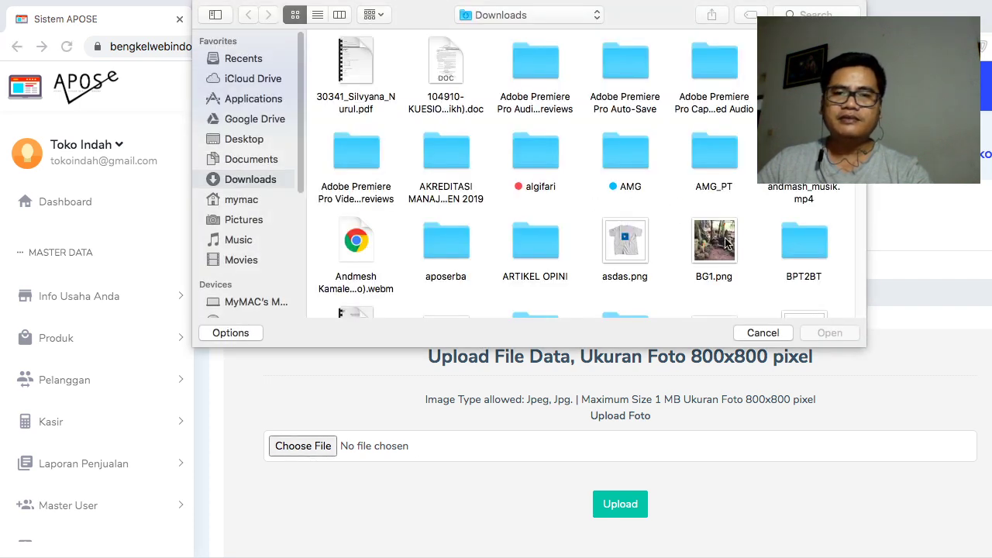
scroll(744, 229, down, 4)
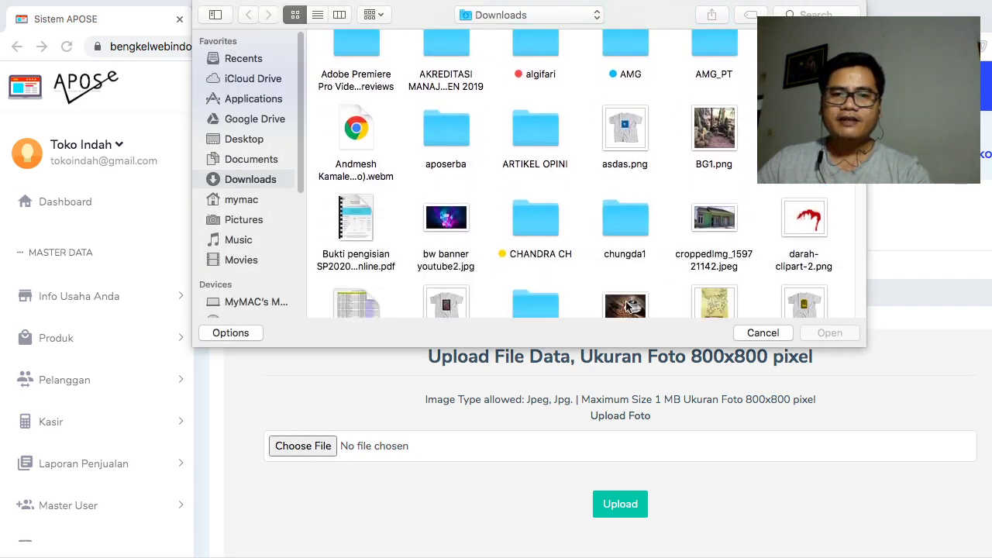
scroll(747, 229, down, 3)
click(625, 207)
click(833, 333)
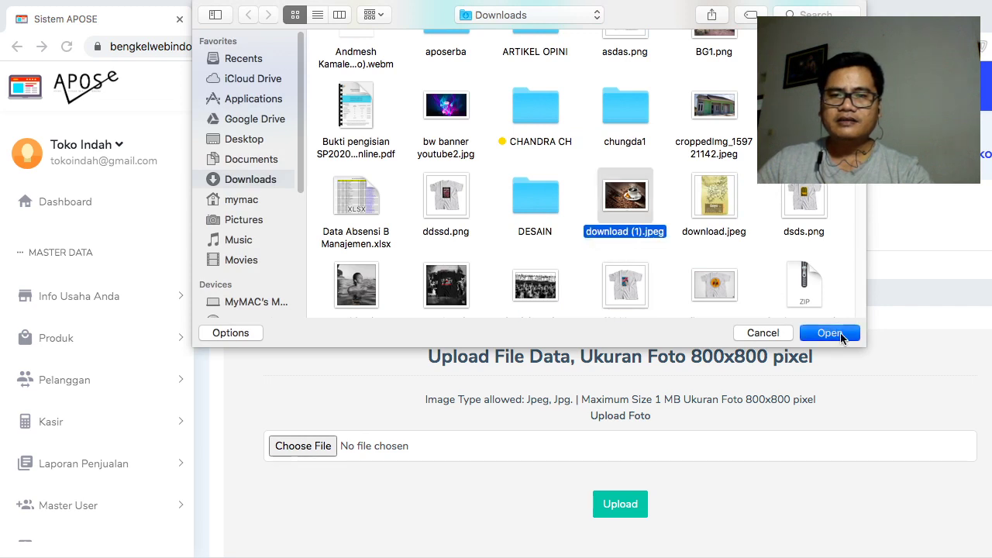
click(616, 505)
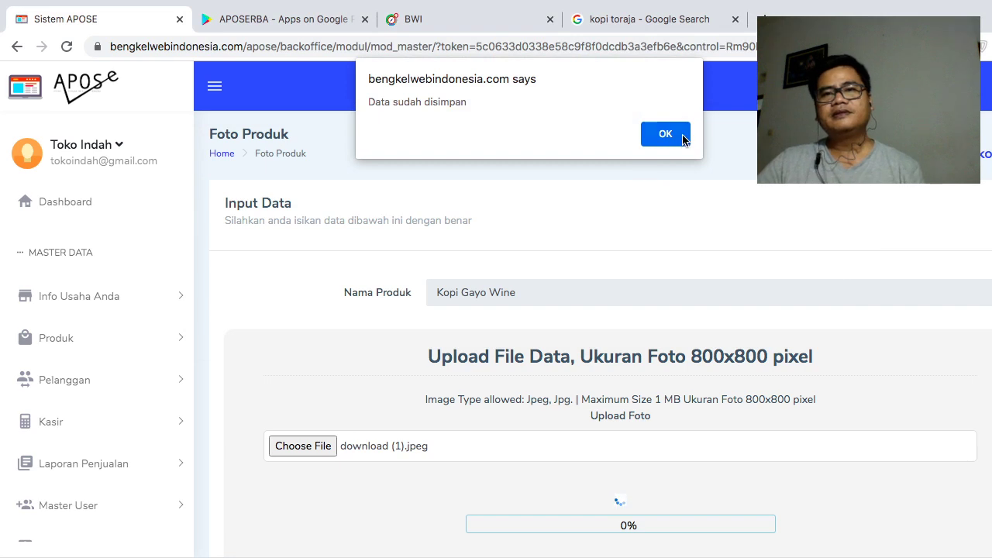
click(681, 134)
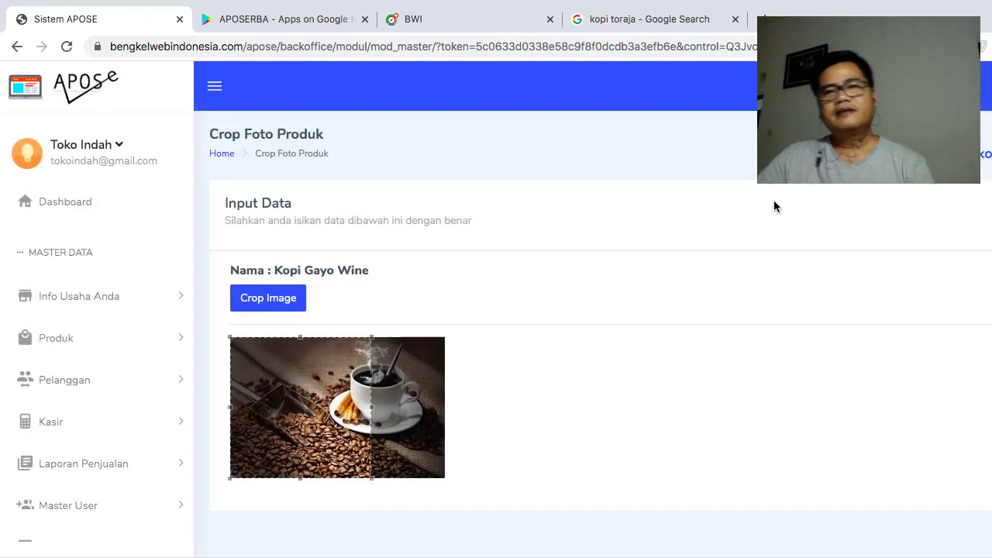
drag(372, 411, 409, 411)
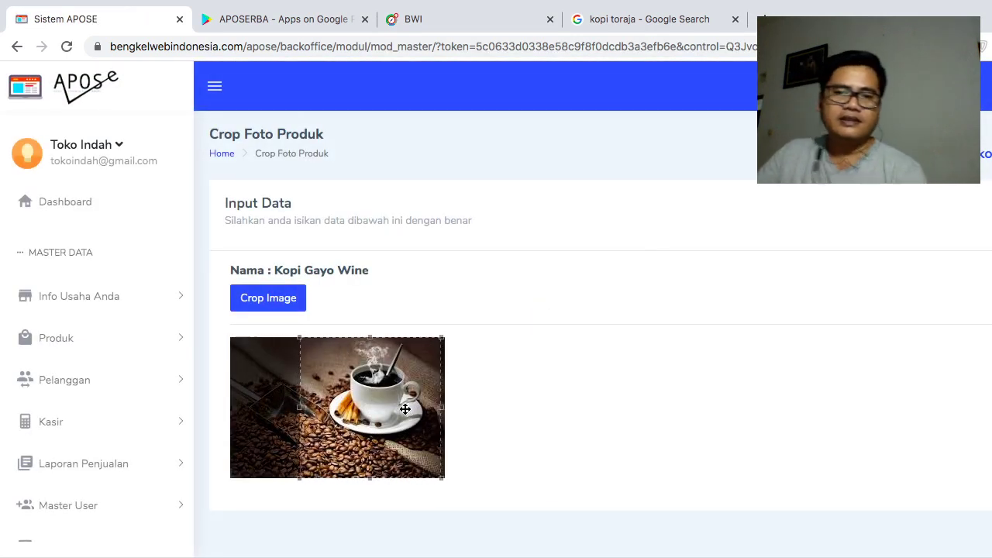
click(293, 299)
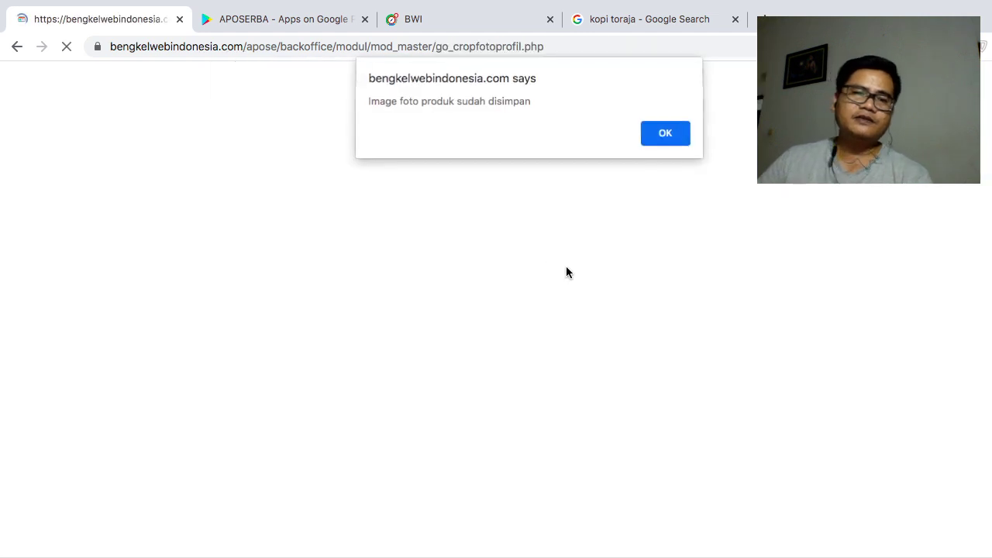
click(671, 144)
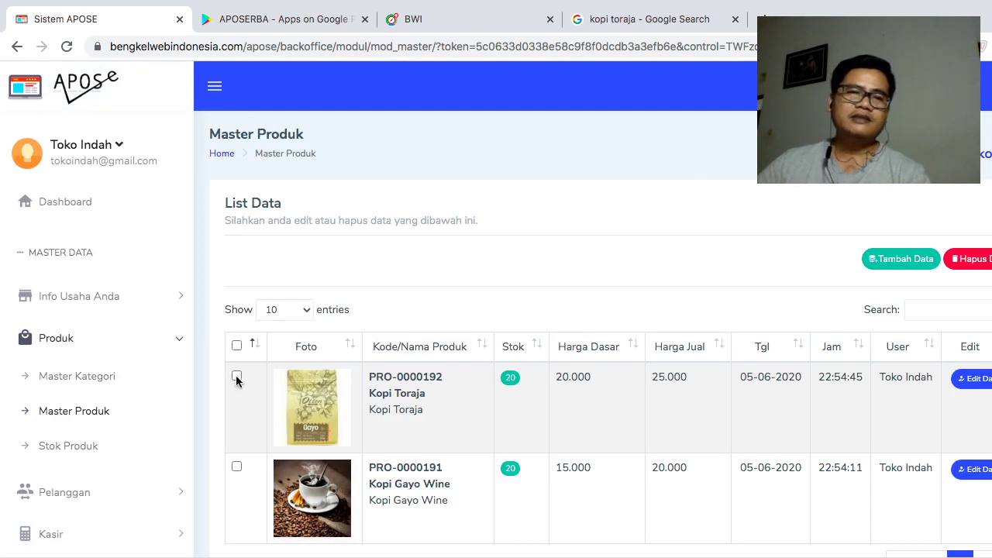
- Open the Stok Produk list and the Stok/Restok form for Kopi Gayo Wine, showing stock 20
scroll(372, 423, down, 1)
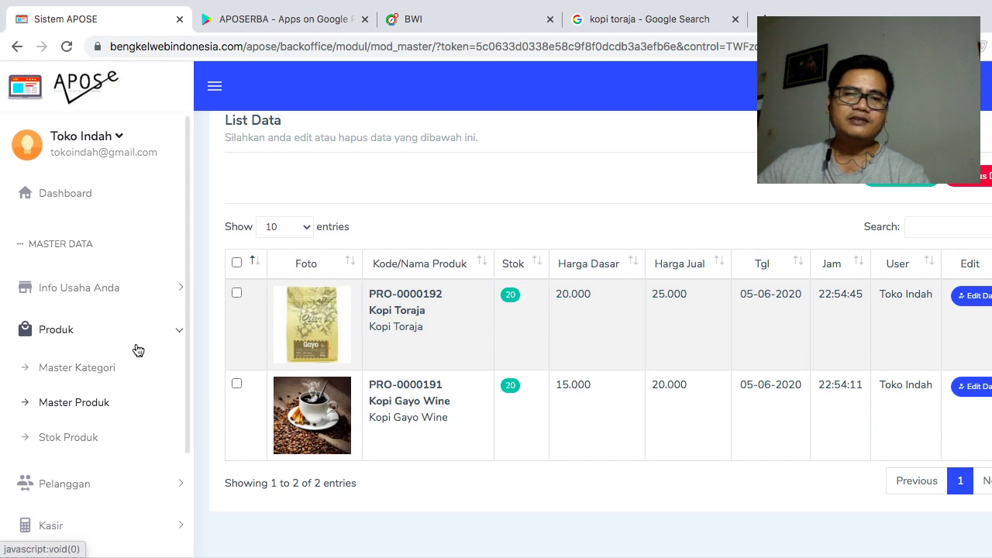
scroll(184, 421, down, 1)
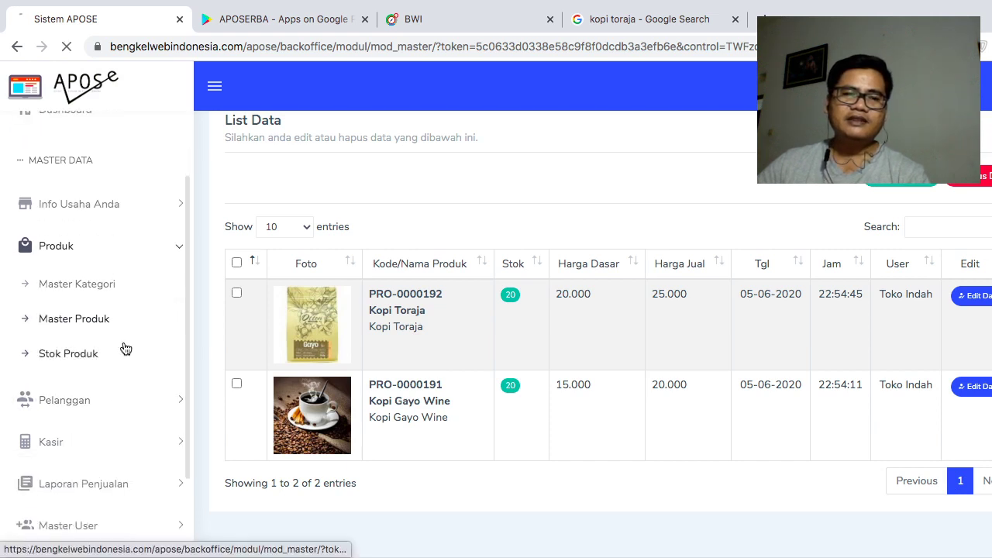
click(95, 353)
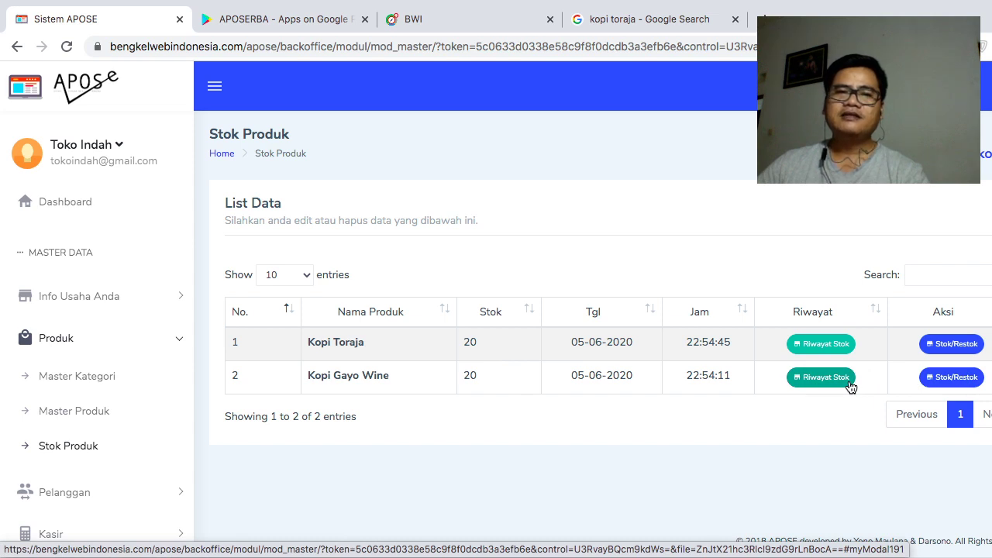
click(953, 378)
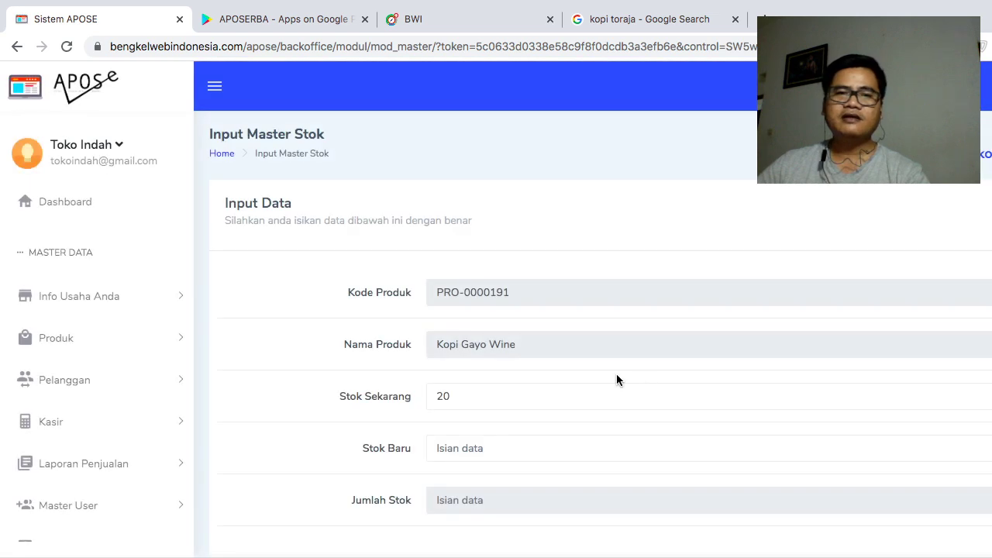
scroll(529, 440, down, 1)
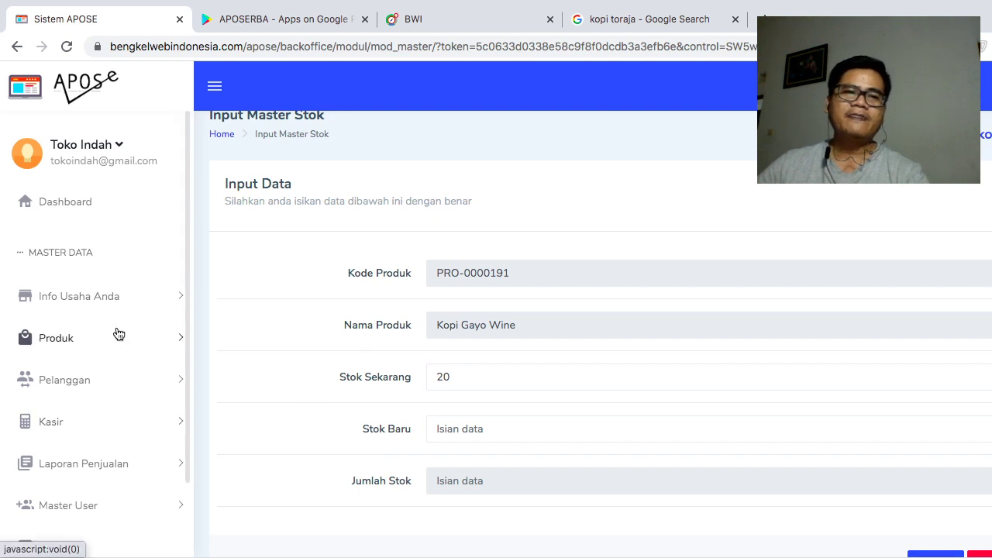
- Open Pelanggan > Master Pelanggan and start a new customer entry with Tambah Data
click(129, 381)
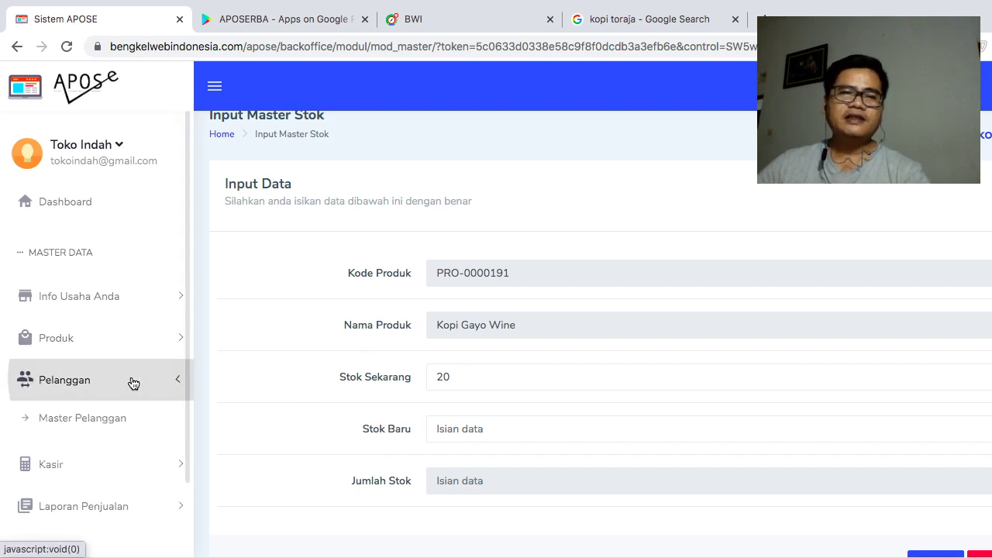
click(114, 422)
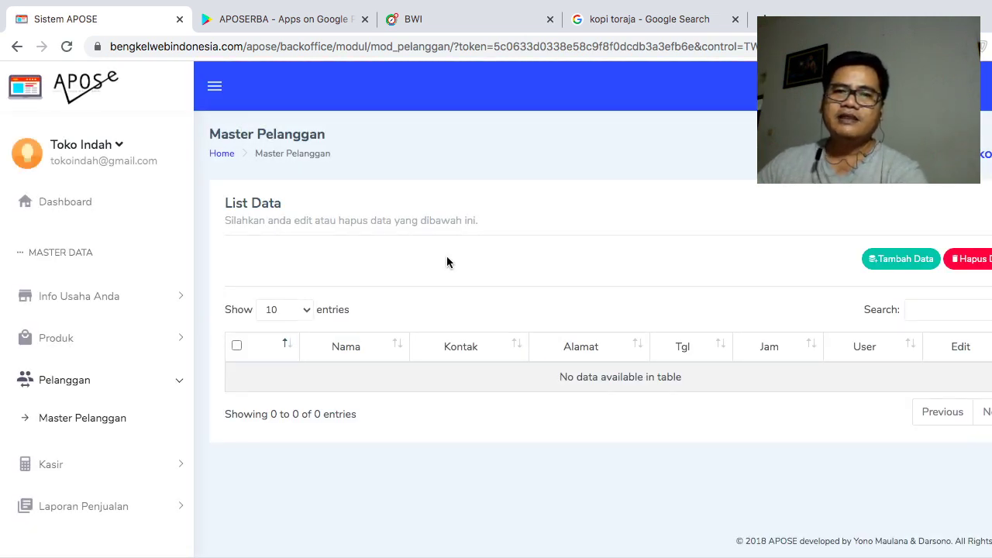
click(901, 259)
- Enter the customer's name, contact number and address, and save the record
click(322, 177)
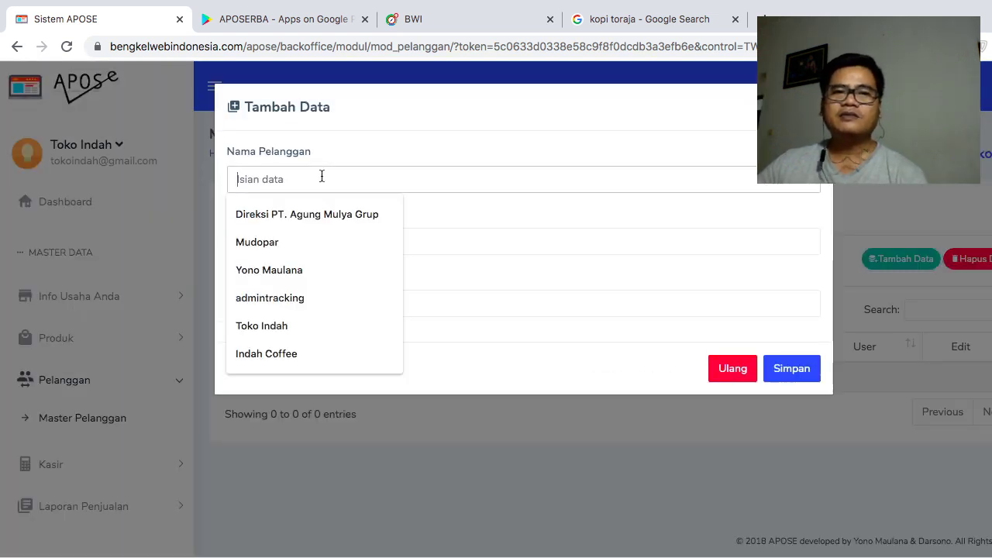
text(Pak dedy)
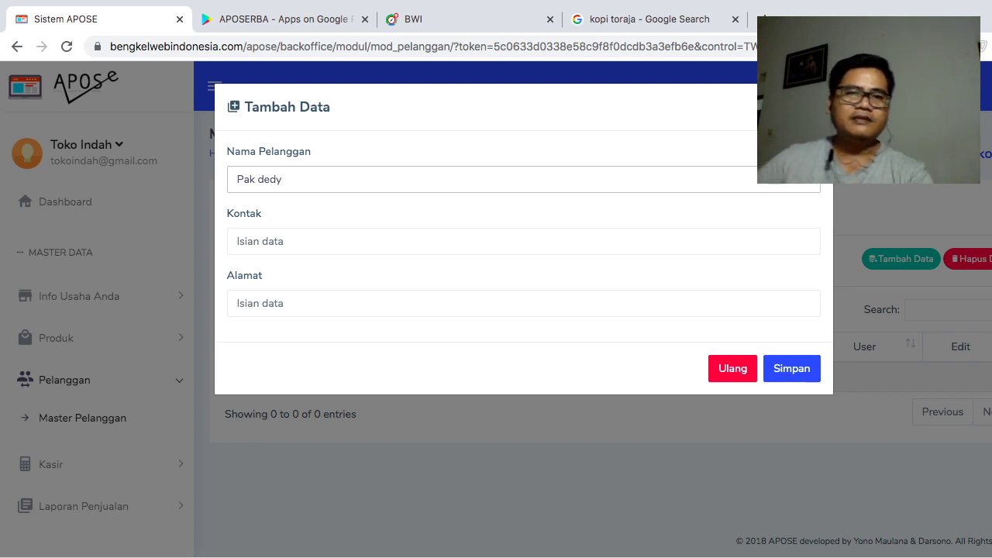
click(306, 241)
text(12131212)
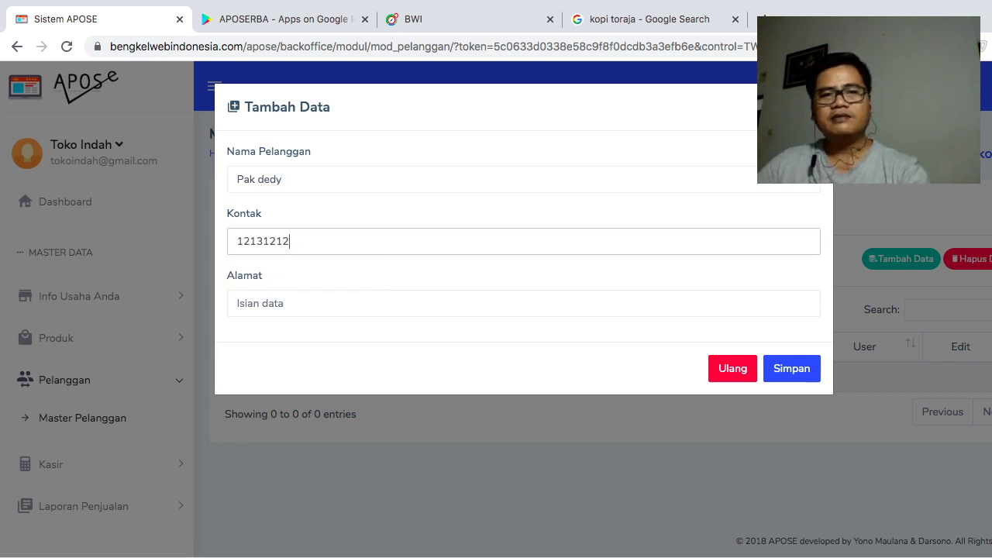
click(289, 303)
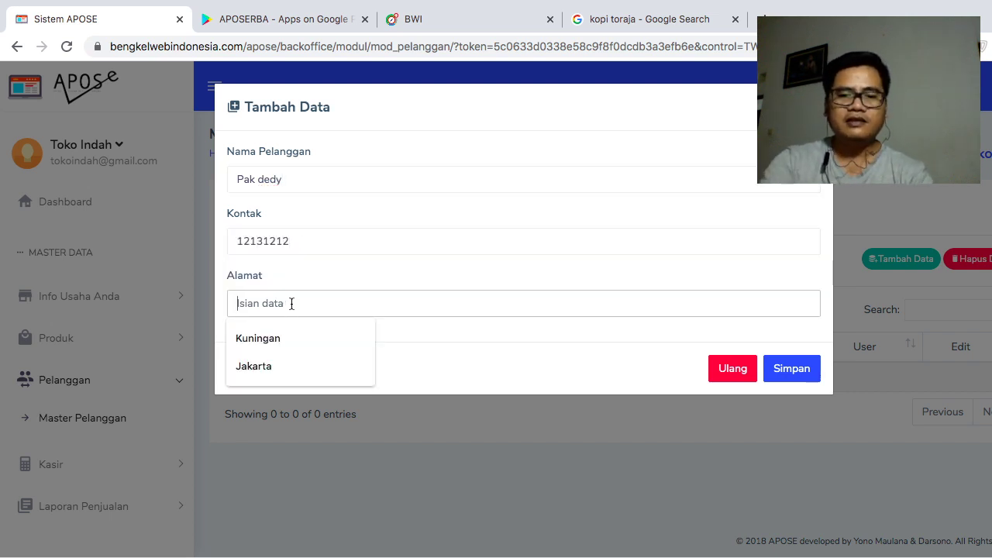
text(jl sukarno)
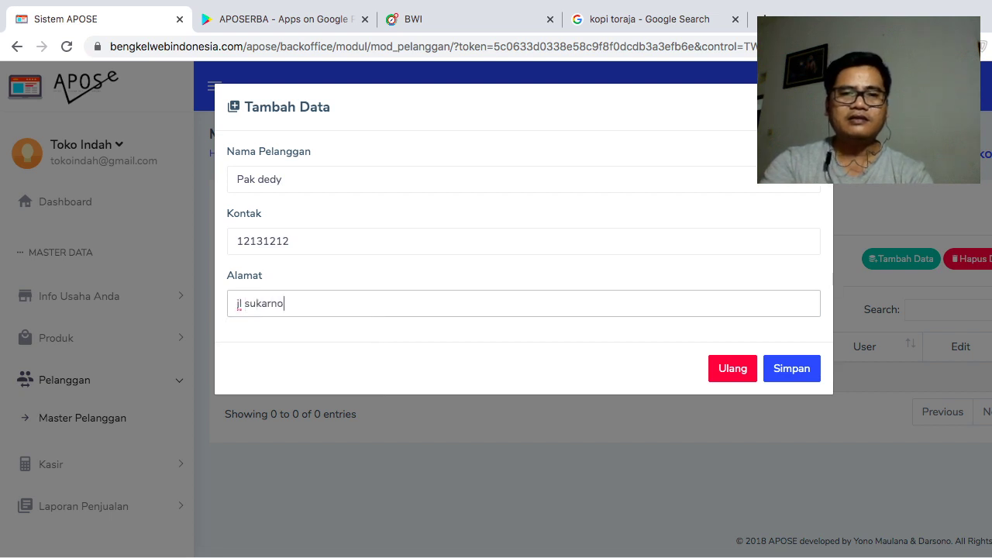
click(776, 364)
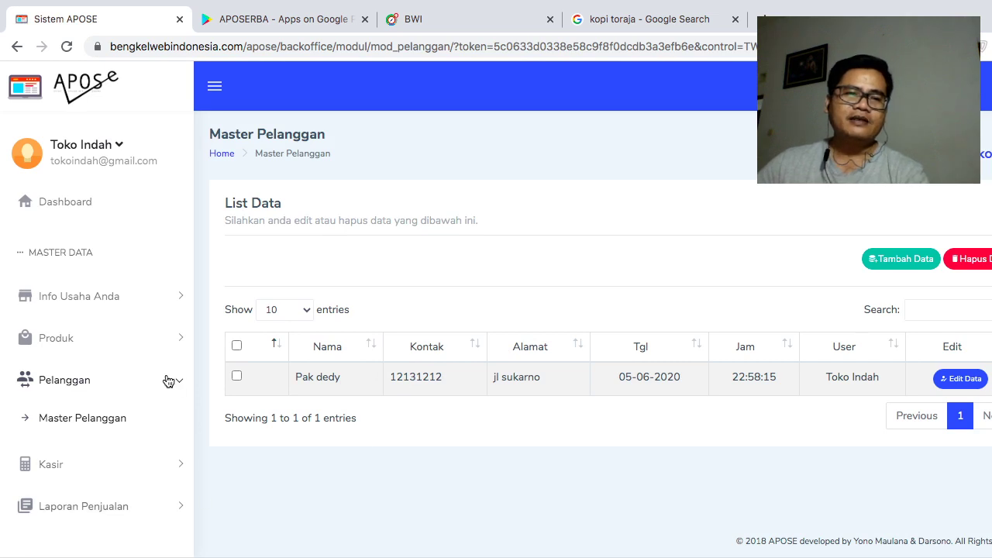
scroll(155, 419, down, 3)
click(97, 354)
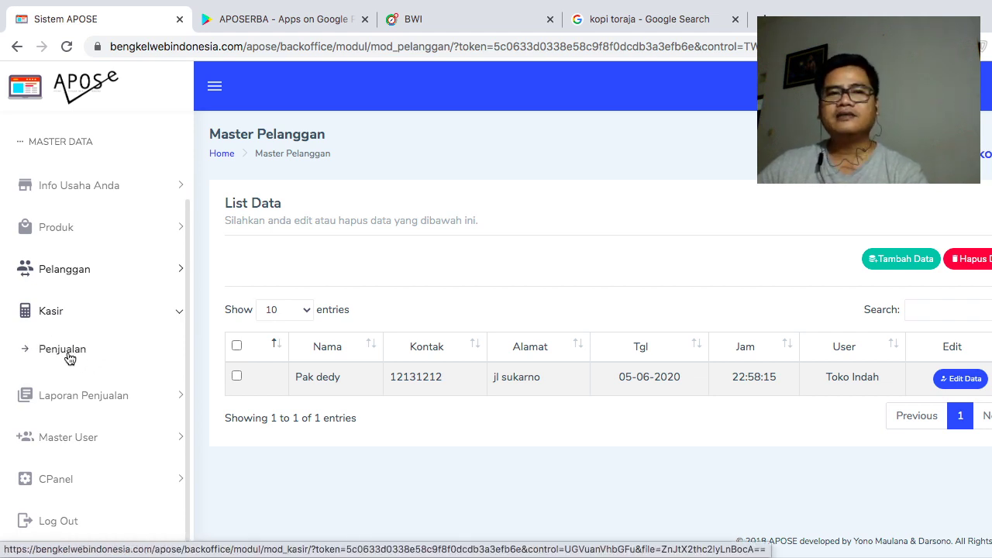
- On the Penjualan page, try the Kopi and Juice filters, then add Kopi Gayo Wine to the cart
click(66, 353)
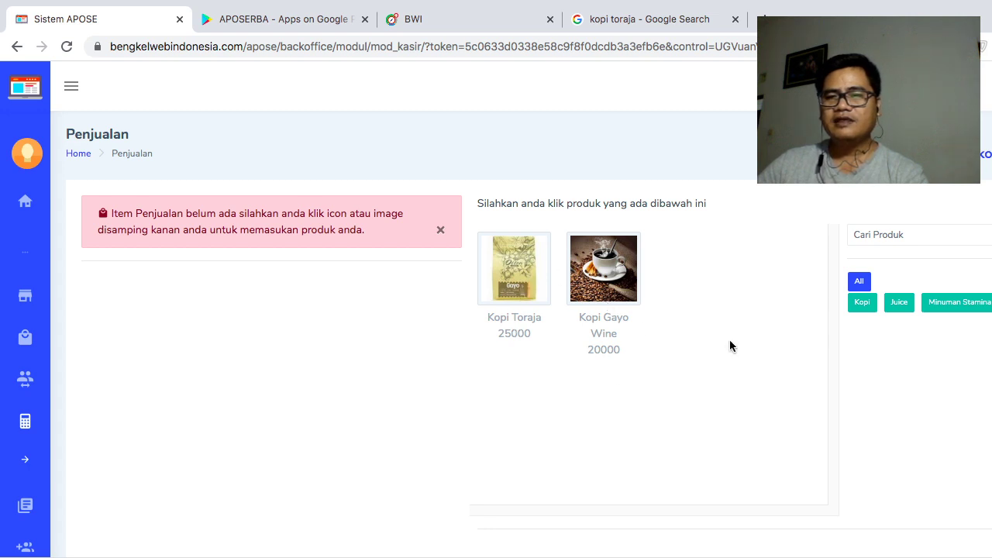
click(886, 230)
click(931, 196)
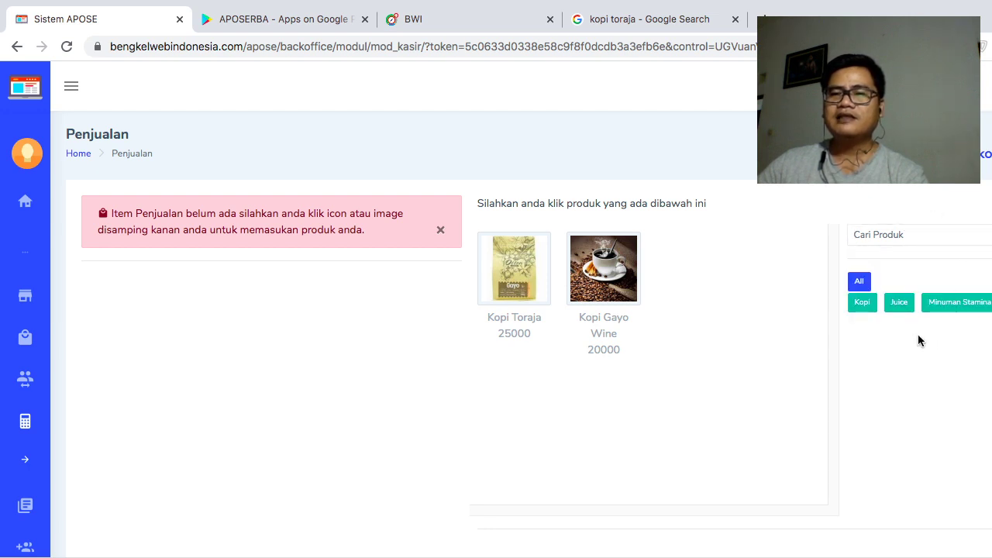
click(862, 312)
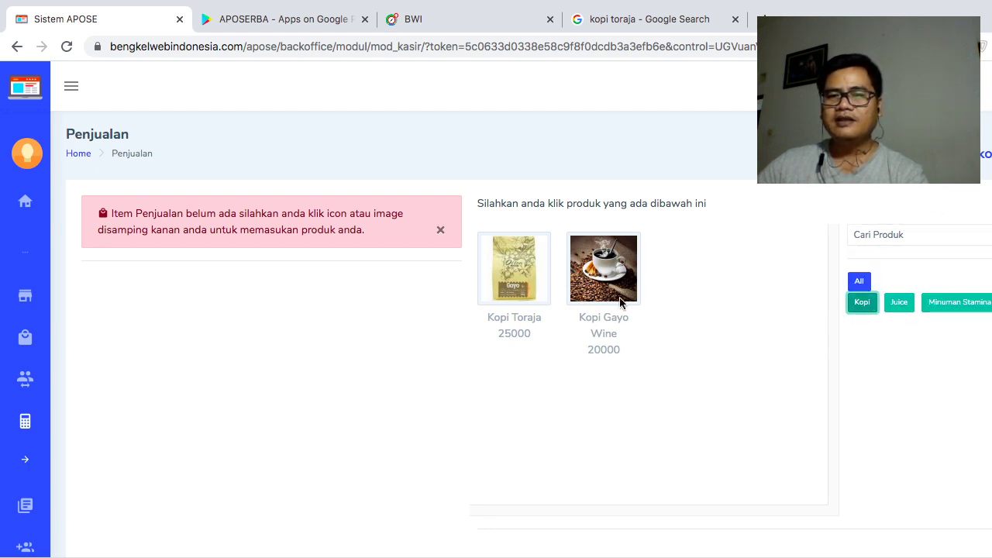
click(900, 304)
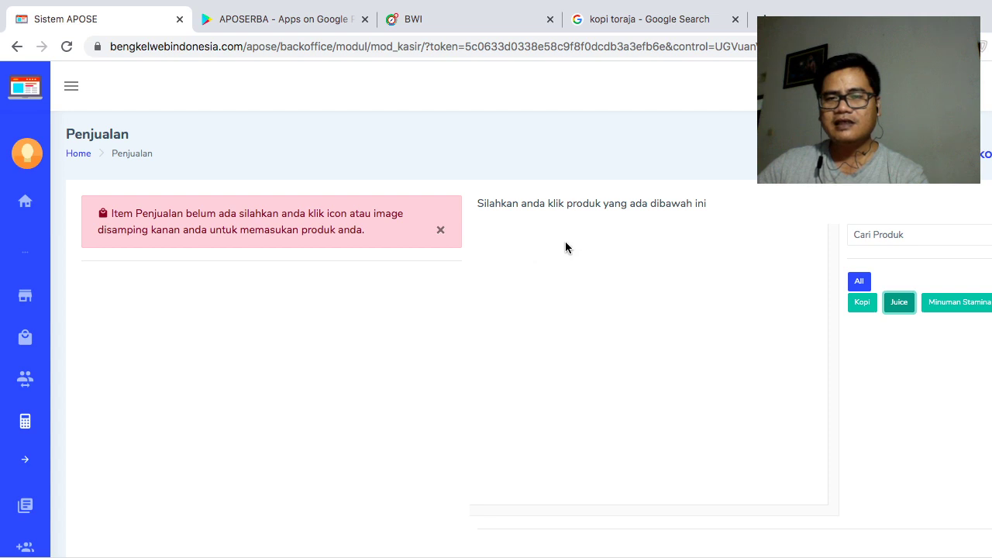
click(862, 303)
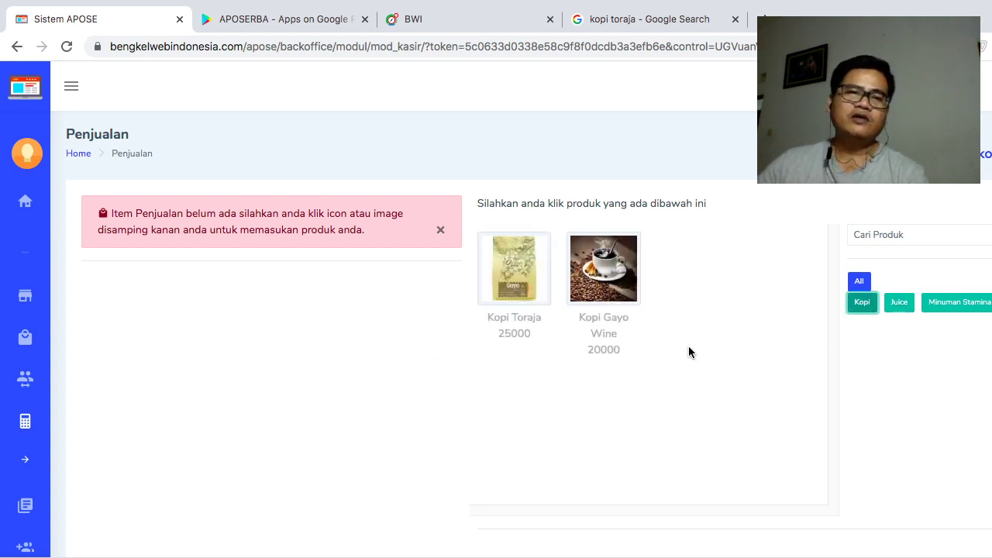
click(609, 273)
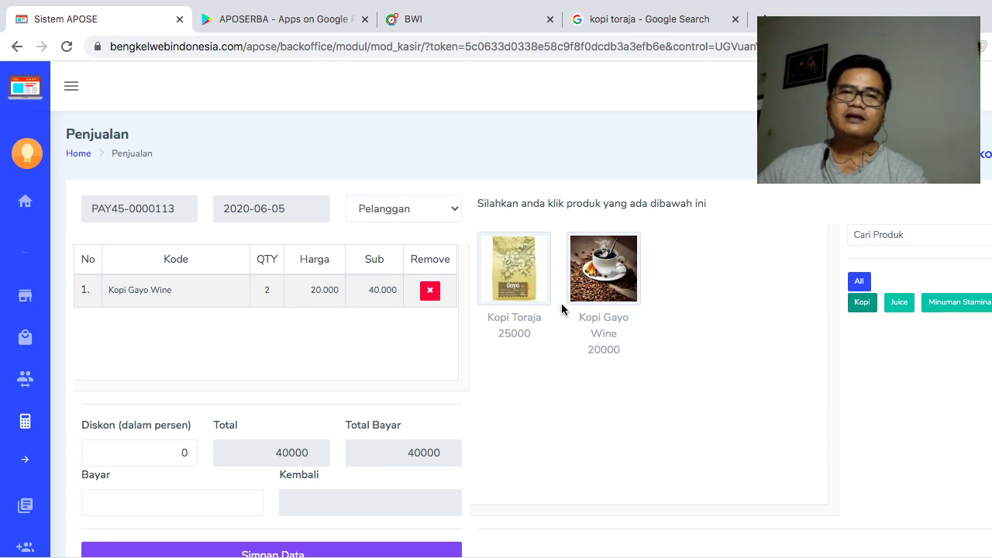
- Add one Kopi Toraja to the cart, bringing the total to 65000
click(512, 268)
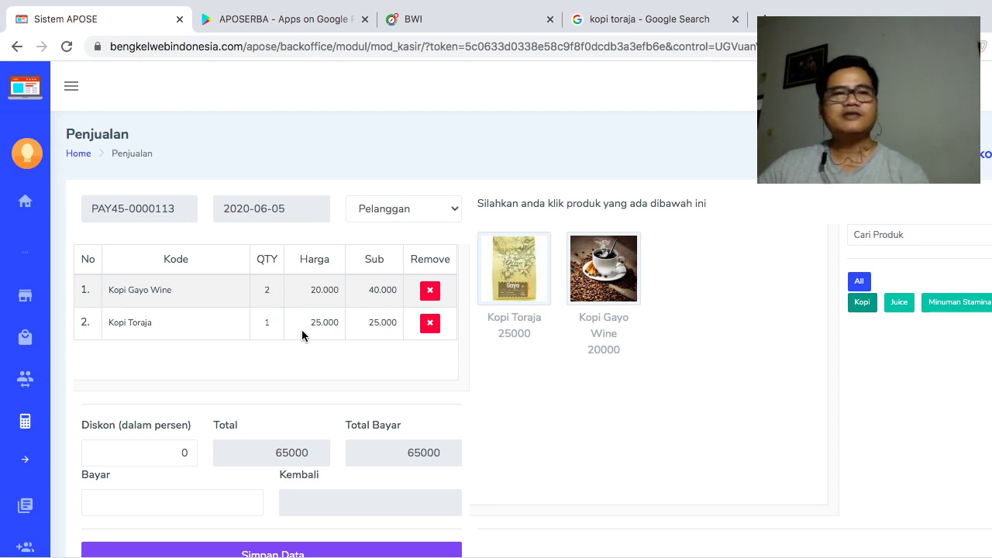
scroll(306, 323, down, 3)
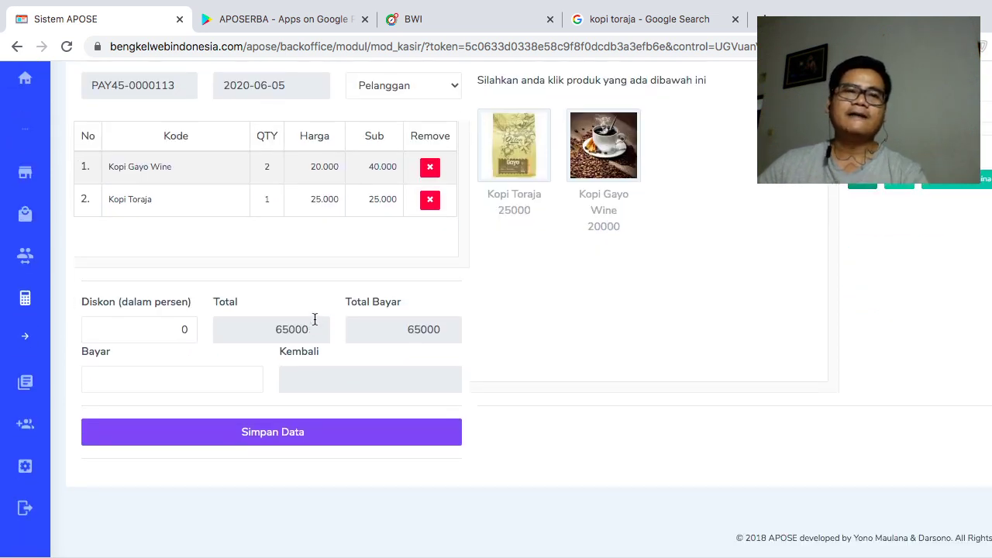
click(183, 329)
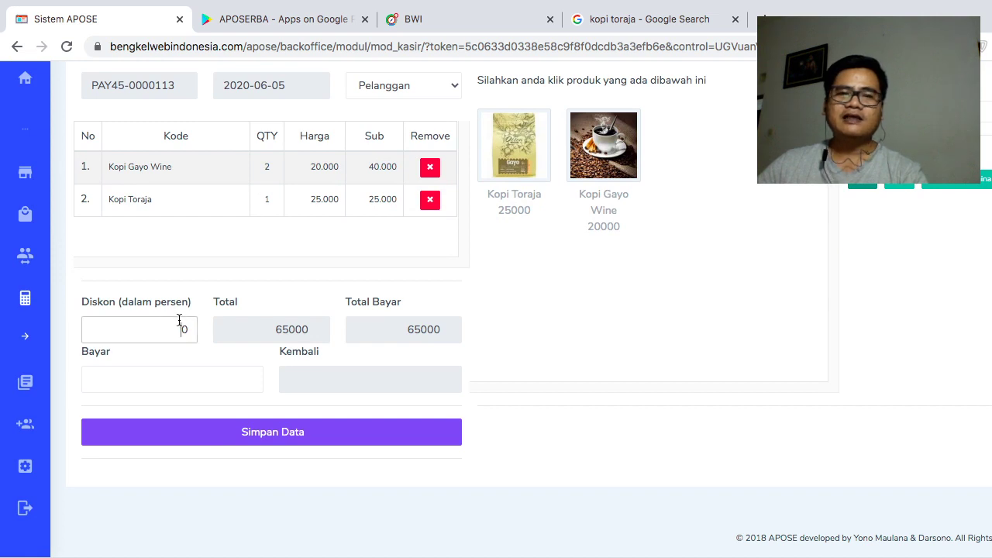
click(193, 378)
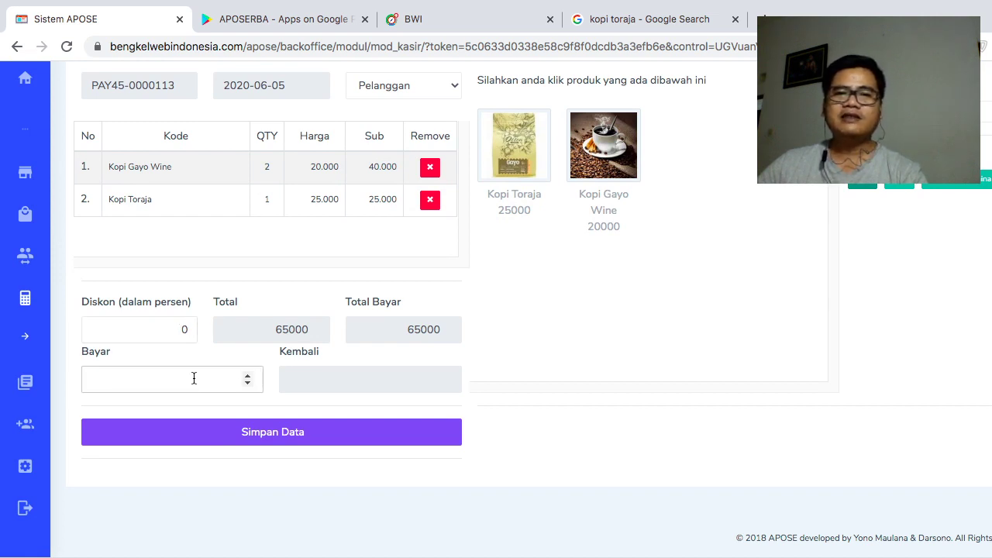
- Enter a 100000 payment in Bayar and save the sale with Simpan Data
drag(392, 328, 474, 331)
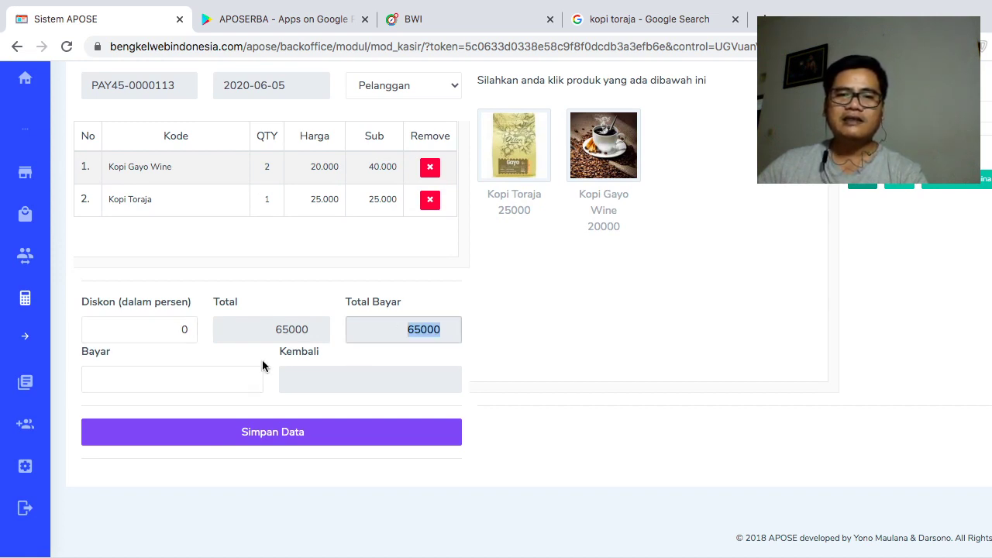
click(248, 382)
text(100)
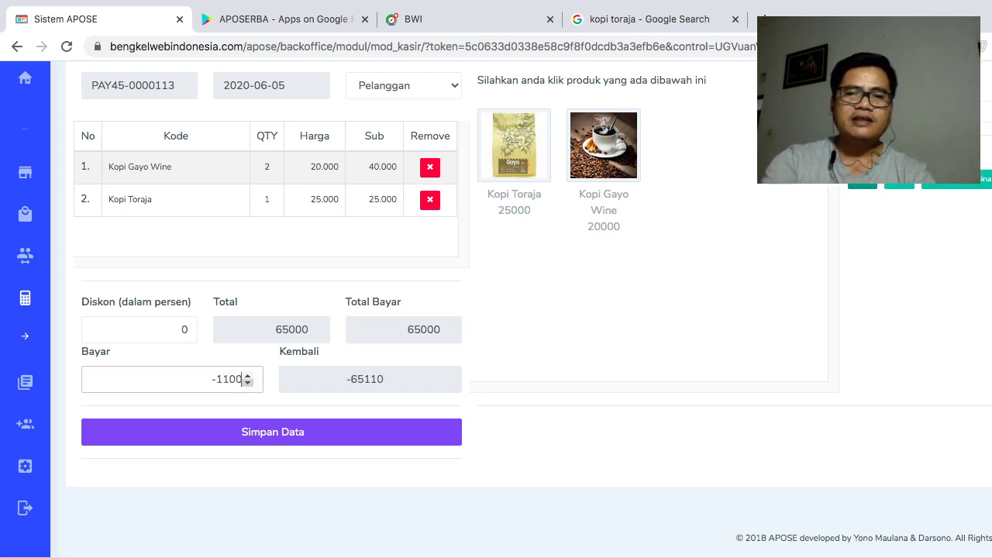
text(0)
key(BackSpace)
key(BackSpace)
key(BackSpace)
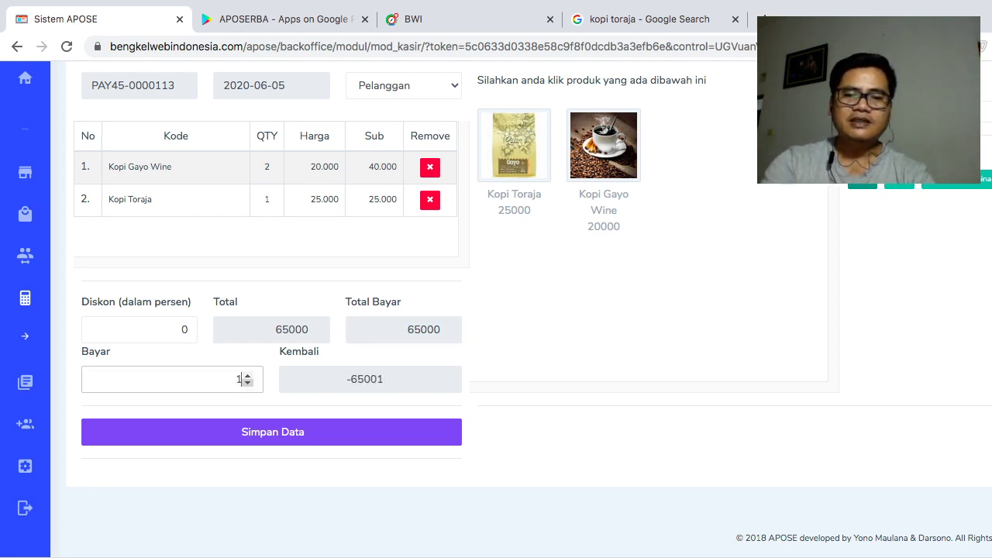
text(0000)
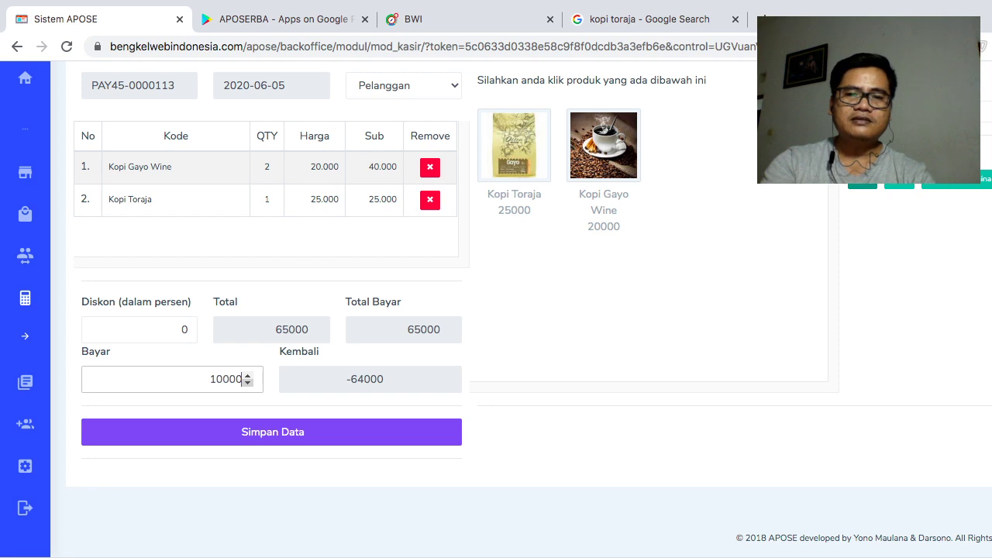
text(0)
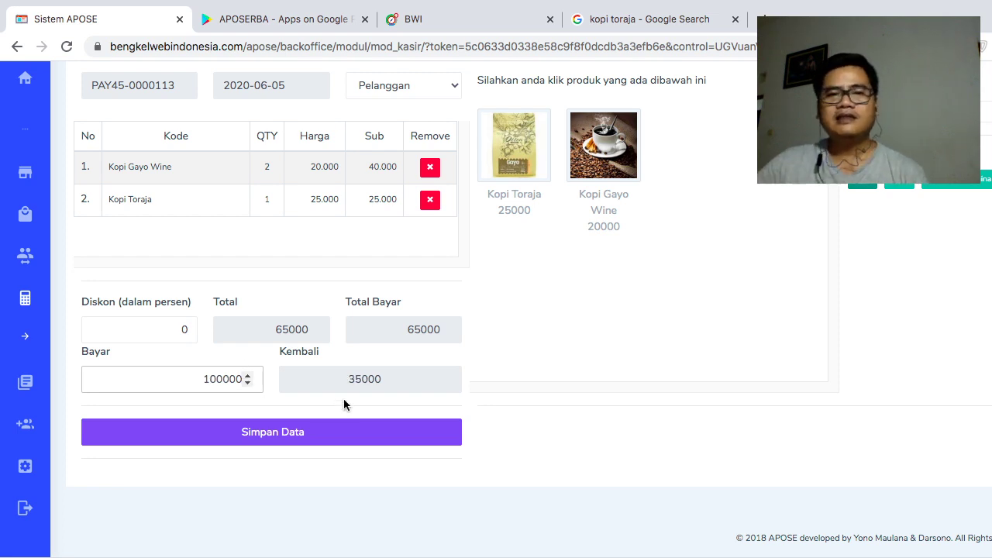
scroll(452, 334, up, 1)
scroll(448, 343, down, 1)
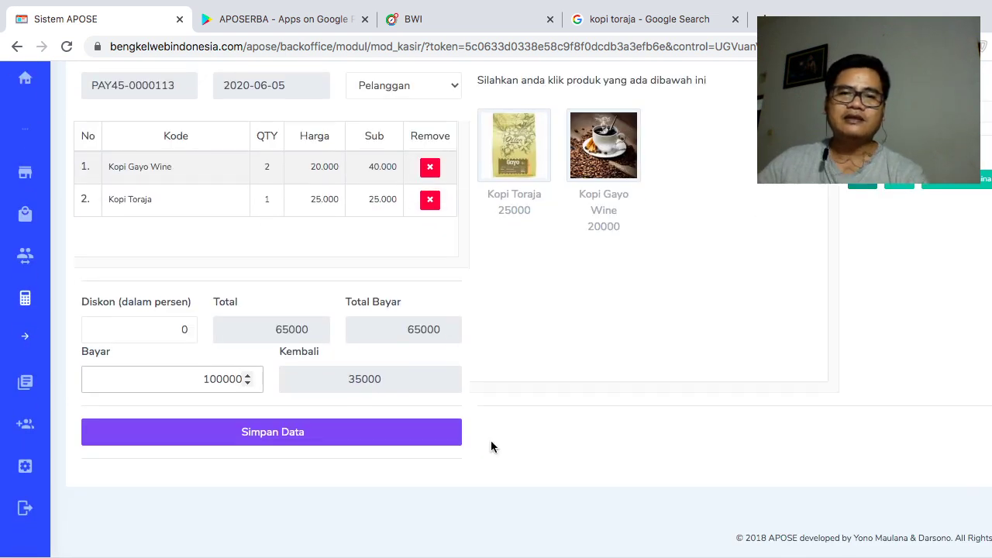
click(328, 434)
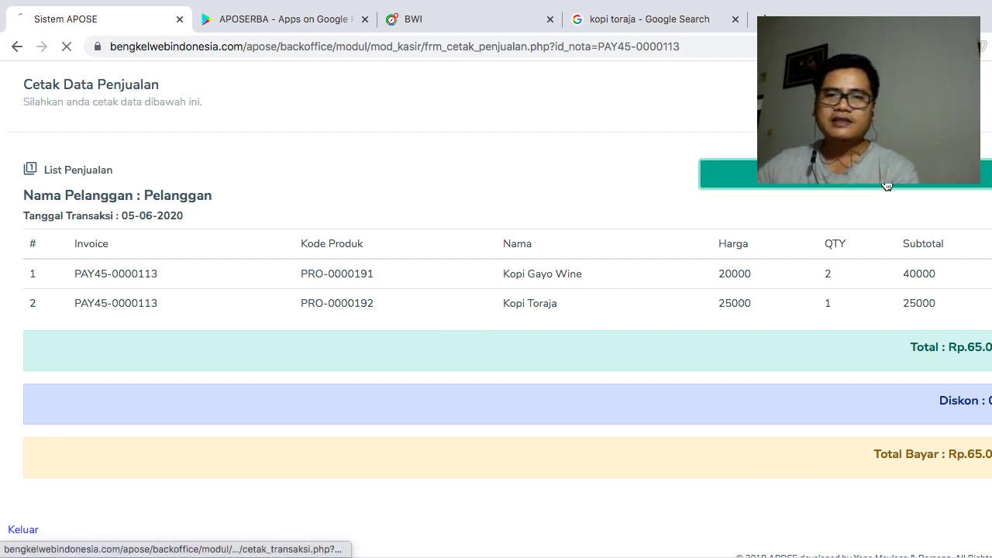
- Print the sale receipt in Portrait layout and save it as cetak_transaksi in Downloads
click(824, 184)
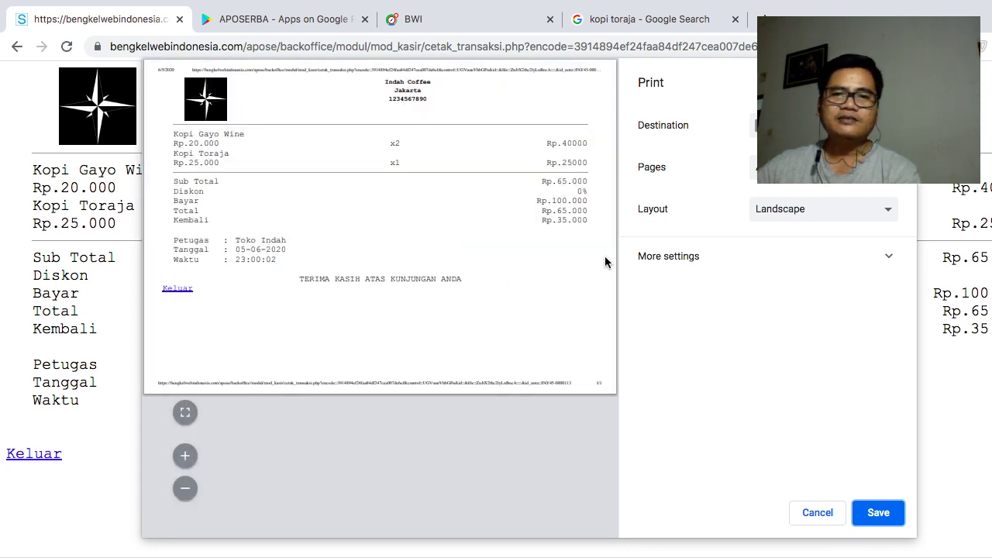
click(811, 209)
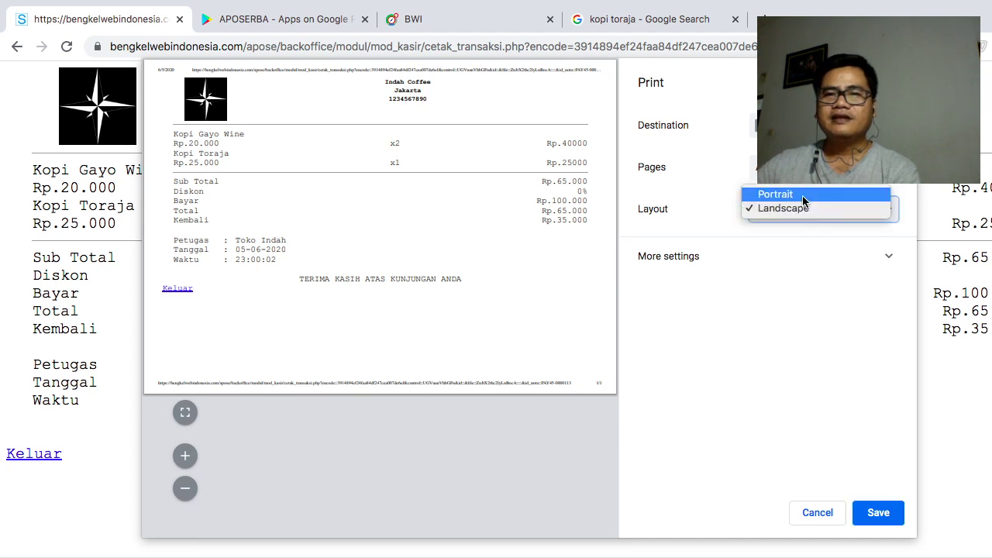
click(617, 192)
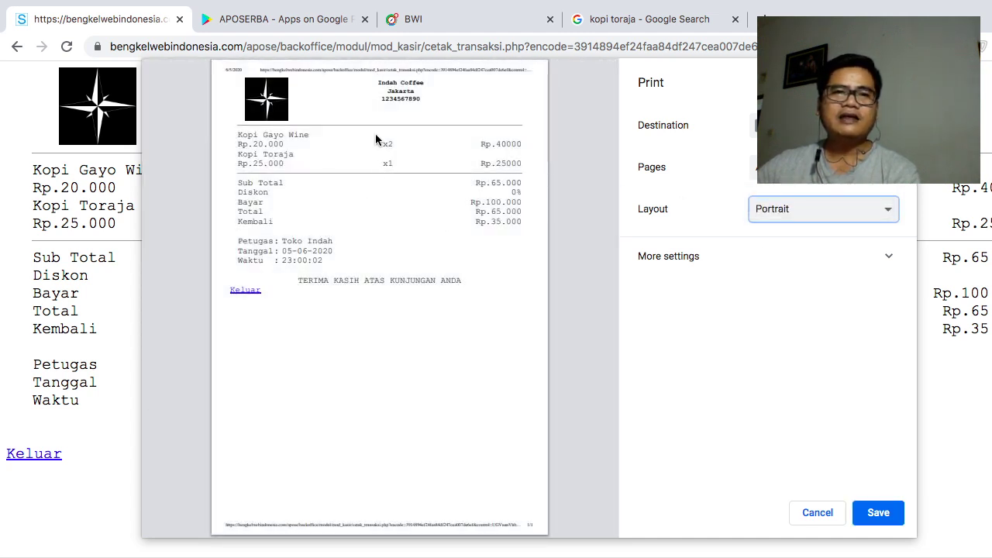
key(Return)
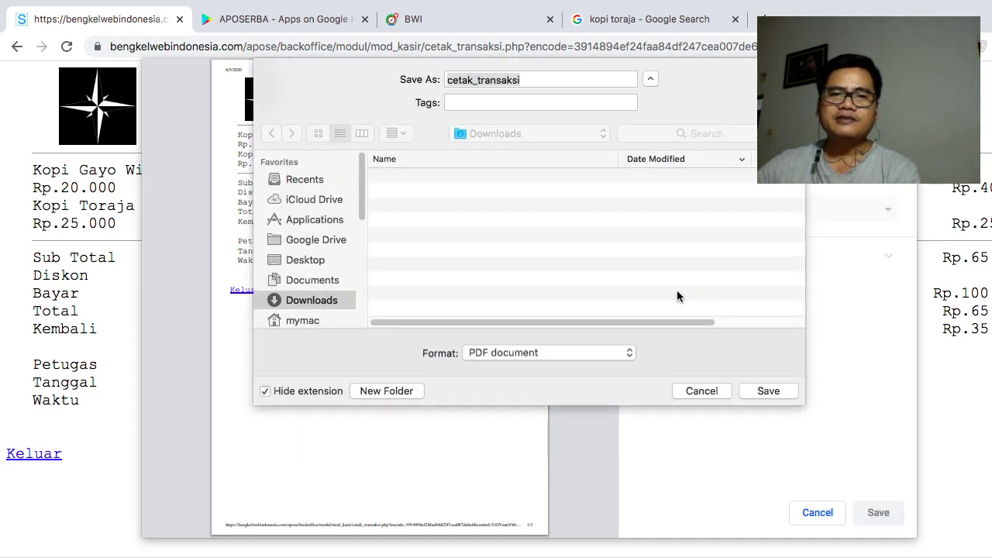
click(767, 392)
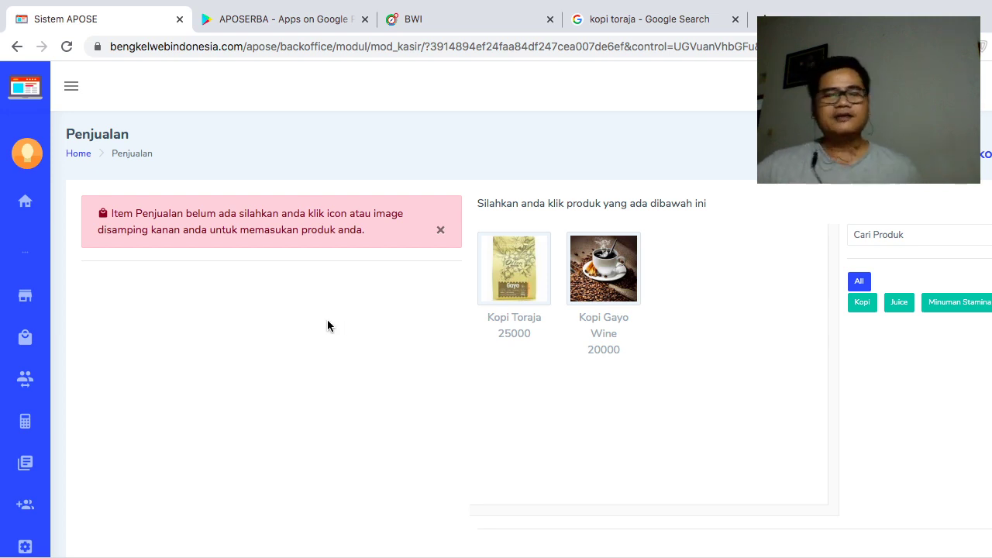
- Open Lap. Pend. Harian and search 2020-06-04 to 2020-06-05, showing Rp.15.000 profit
mouse_move(11, 383)
scroll(144, 387, down, 1)
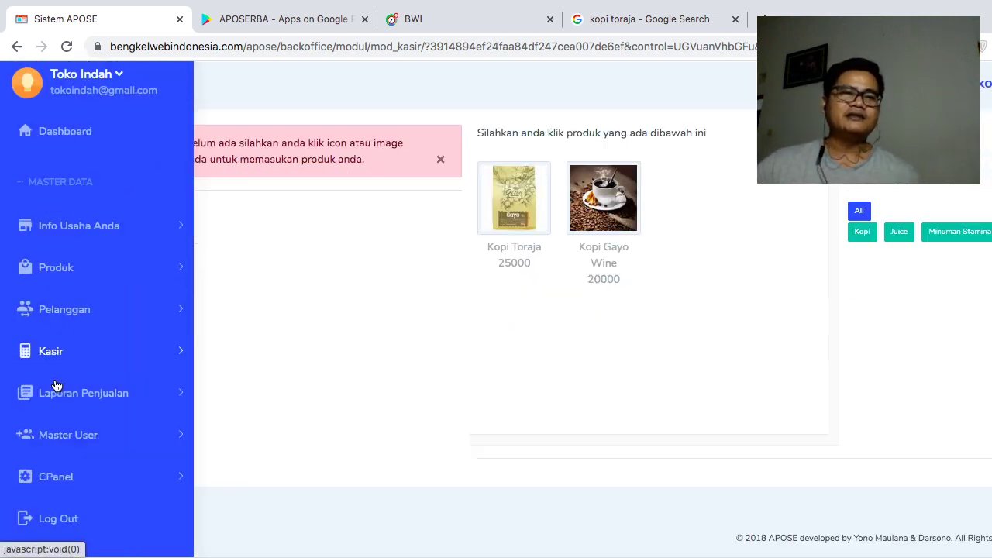
click(146, 399)
scroll(145, 402, down, 1)
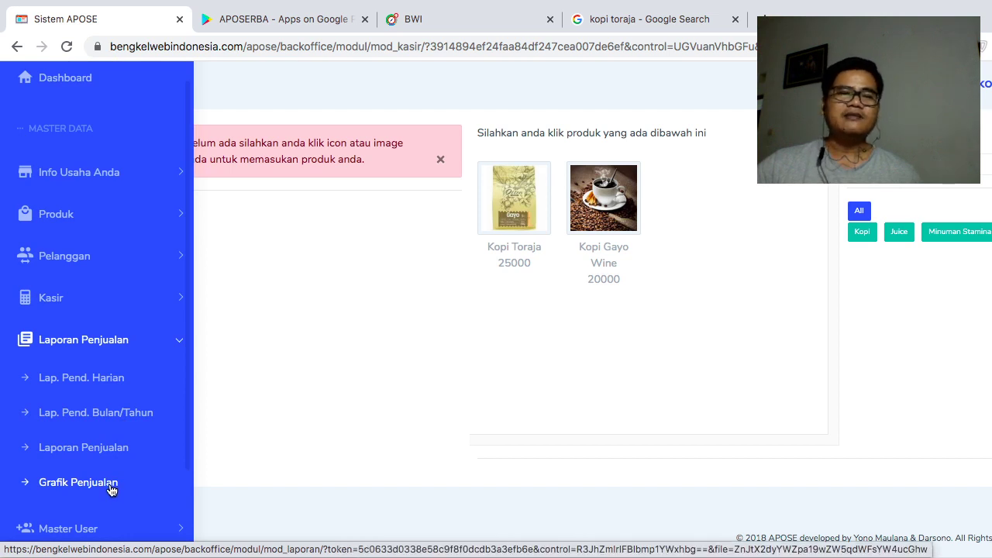
click(100, 385)
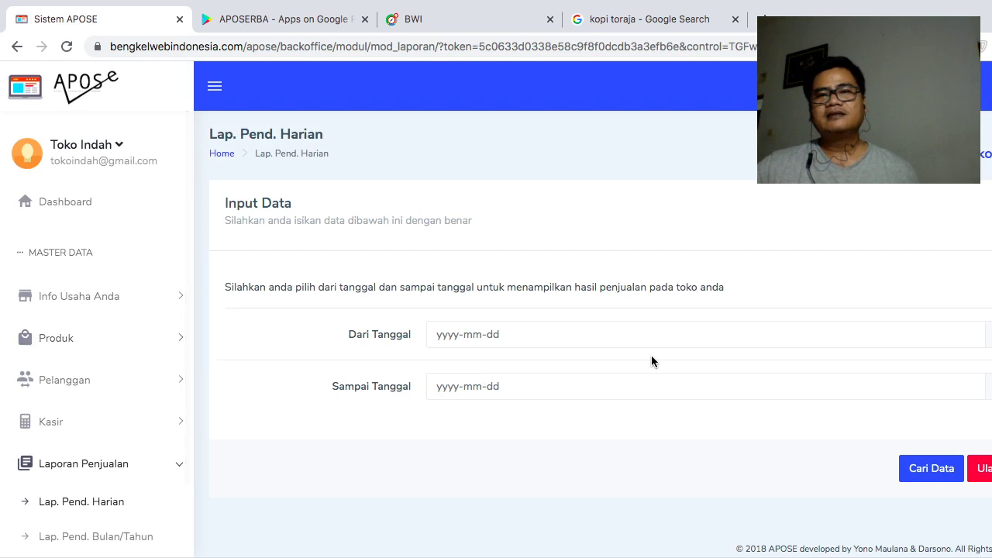
click(553, 325)
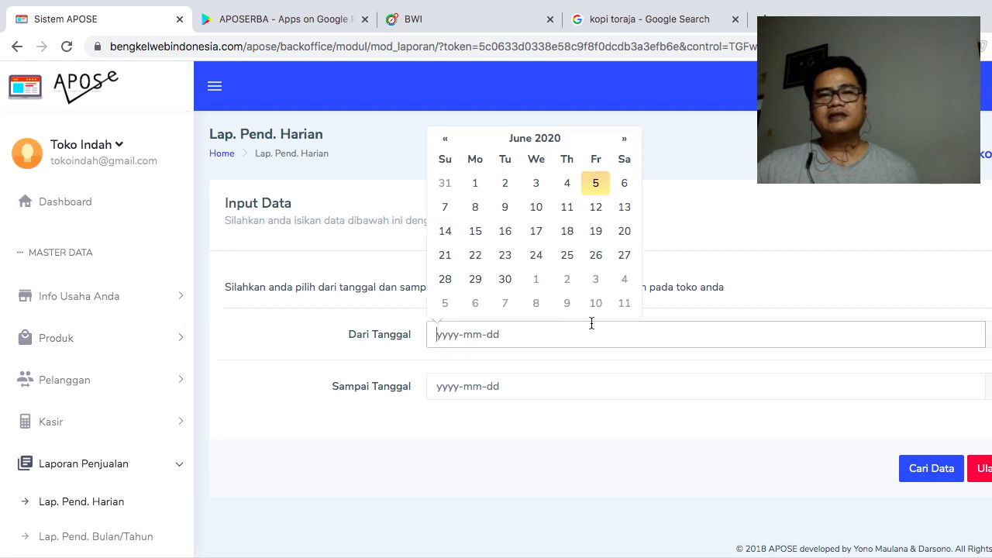
click(570, 184)
click(558, 383)
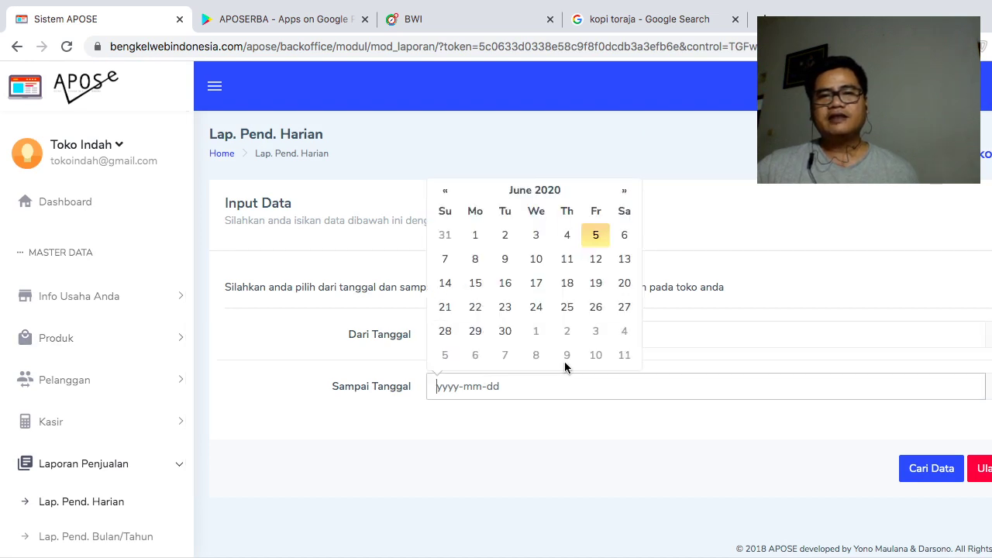
click(594, 237)
click(944, 476)
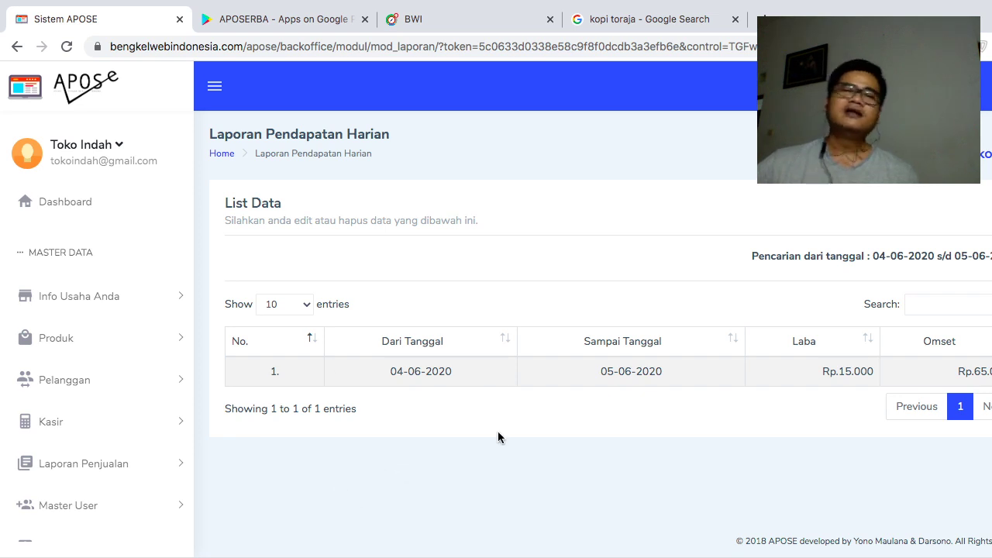
scroll(506, 432, down, 1)
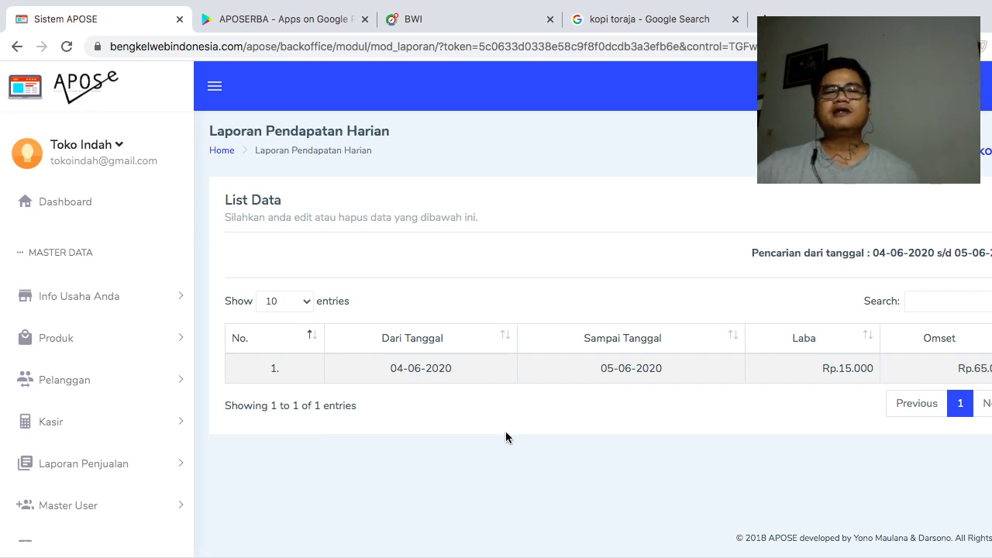
- Open the monthly/yearly income report and close its date calendar without choosing a date
scroll(178, 426, down, 1)
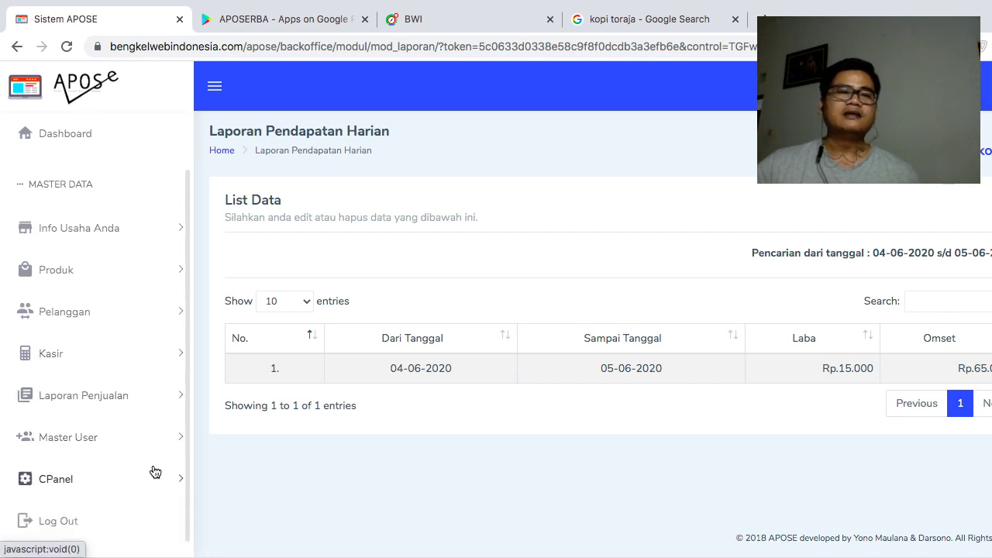
click(138, 397)
scroll(139, 419, down, 1)
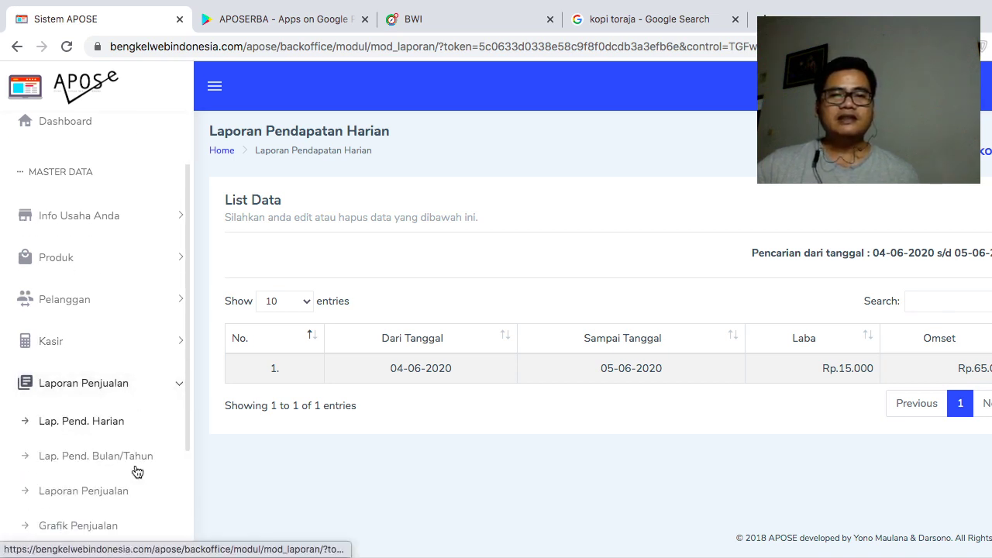
click(139, 464)
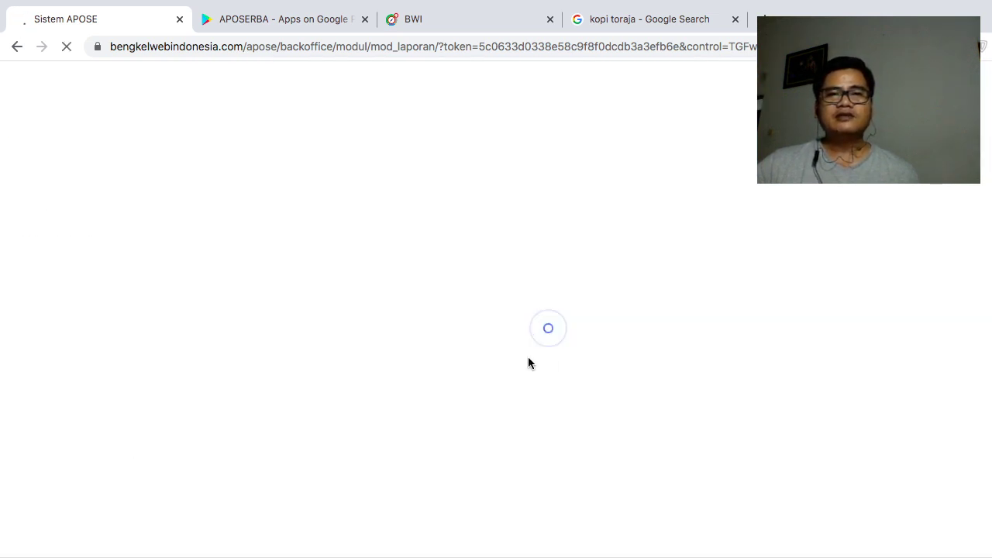
click(597, 331)
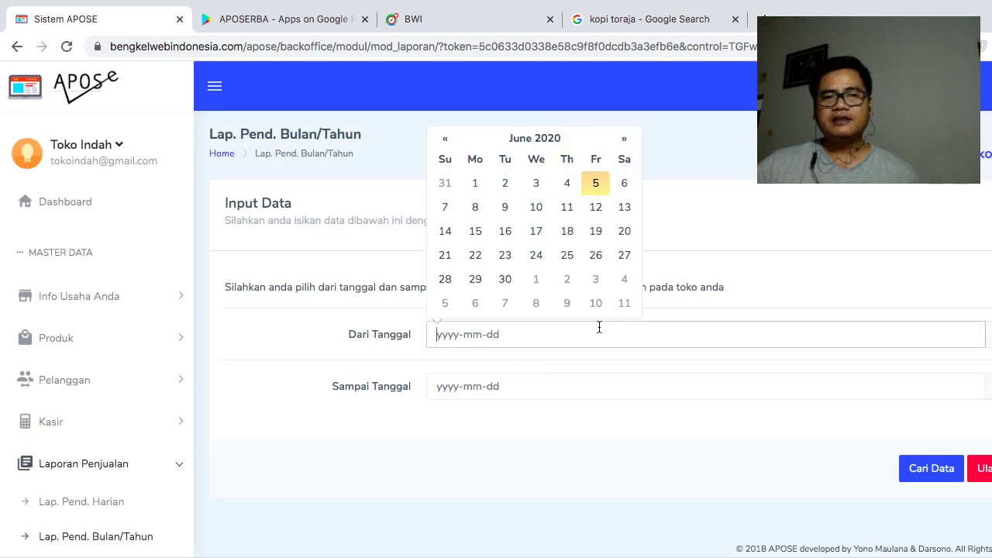
click(417, 380)
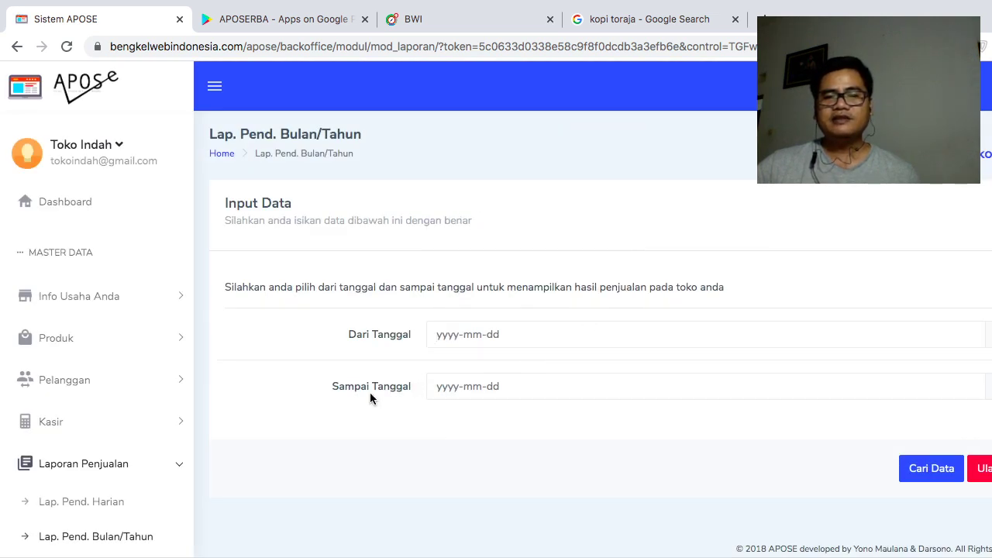
scroll(373, 400, down, 1)
scroll(141, 441, down, 3)
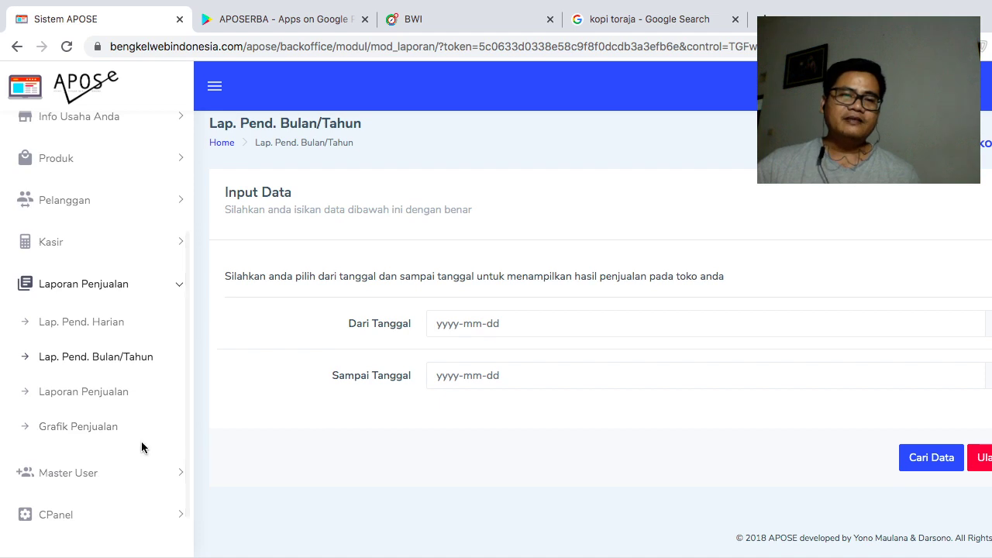
- Generate the Grafik Penjualan chart for 2020-06-04 to 2020-06-05, showing 2 qty on 05/06/2020
click(101, 429)
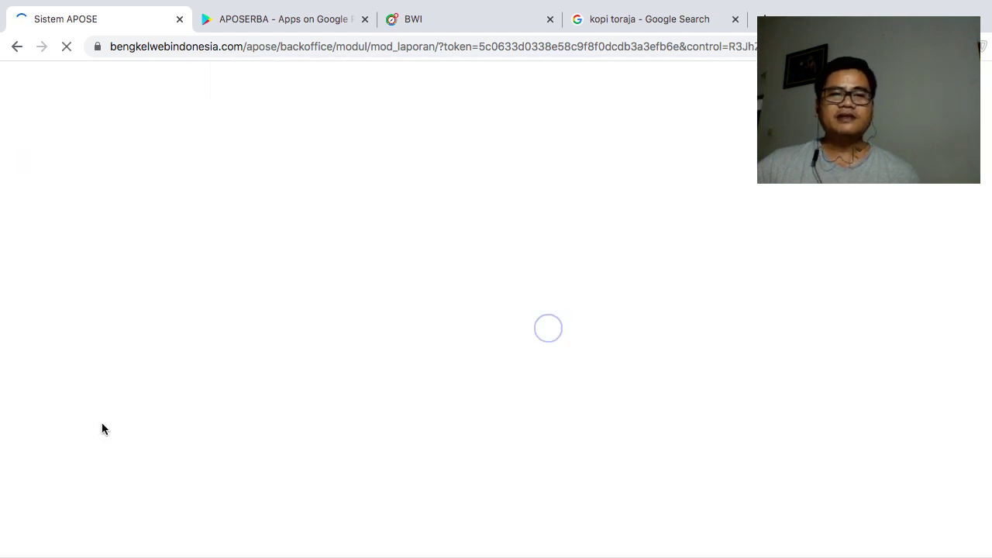
click(543, 335)
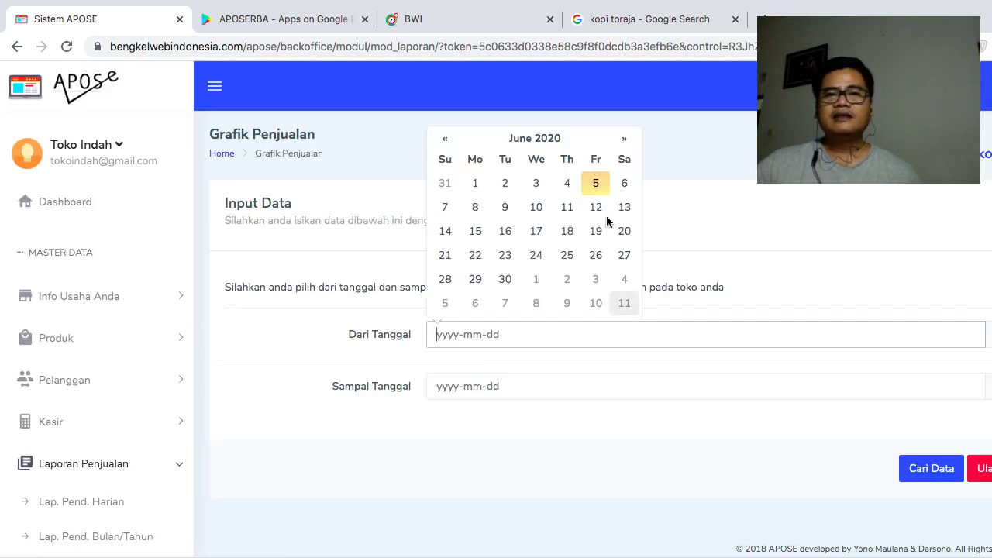
click(565, 186)
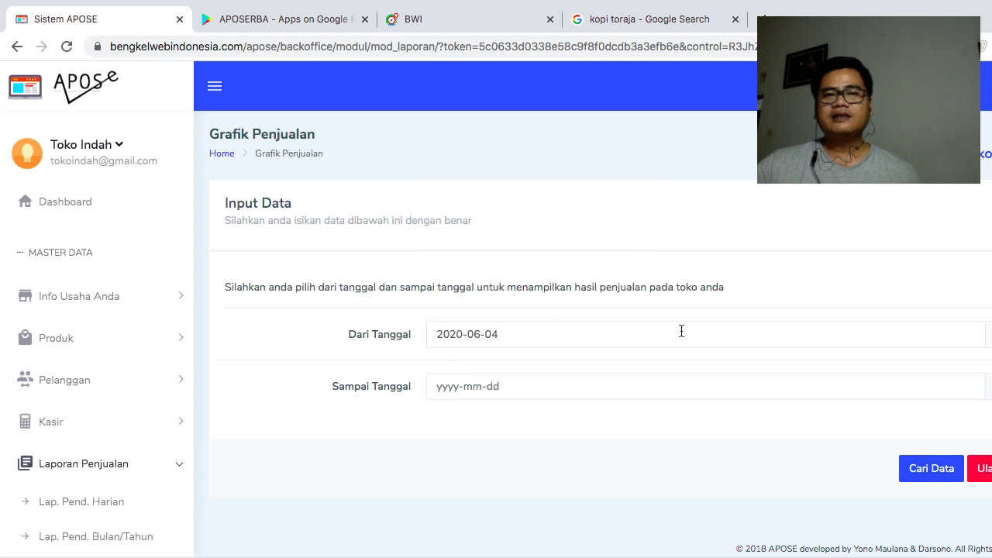
click(831, 386)
click(596, 232)
click(937, 479)
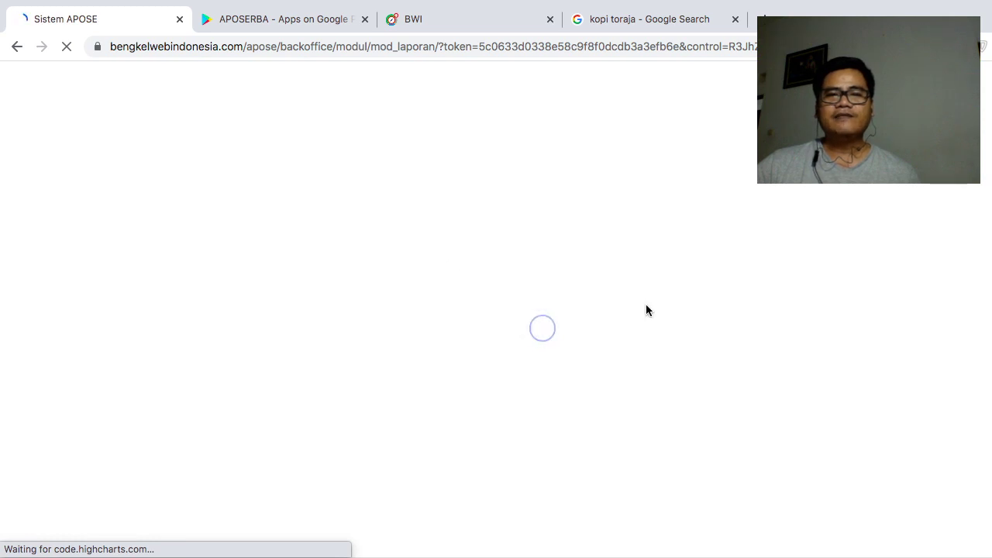
mouse_move(648, 306)
scroll(730, 358, down, 1)
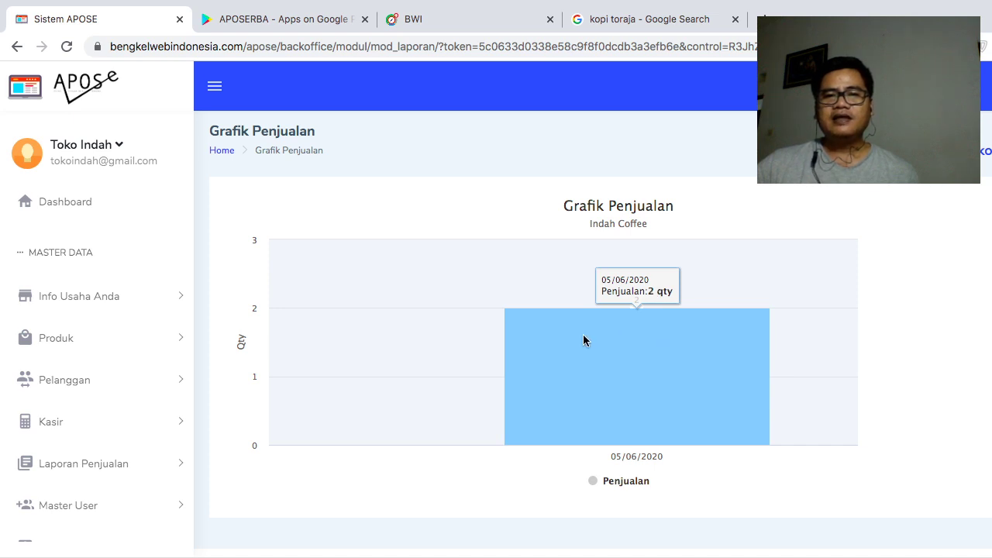
scroll(824, 324, down, 1)
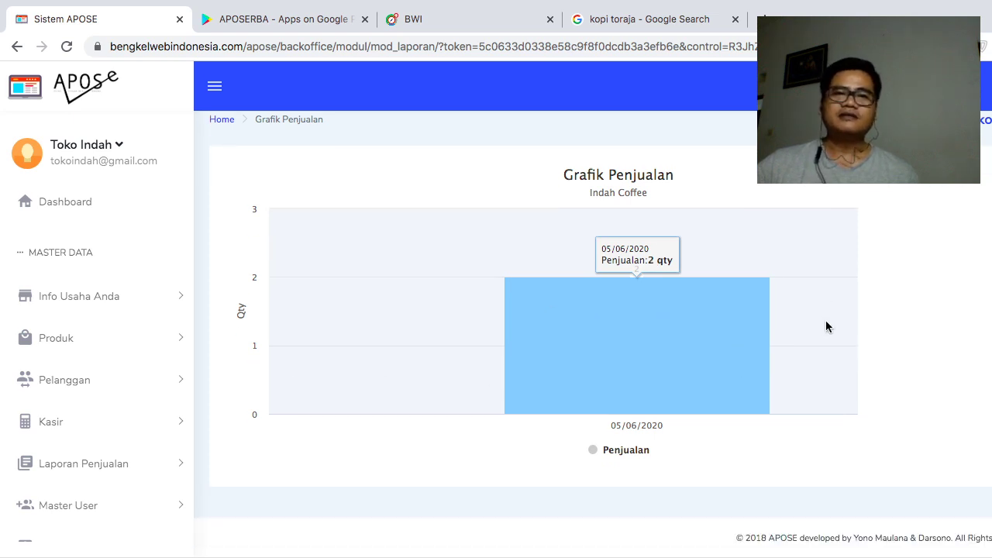
scroll(826, 324, up, 1)
scroll(158, 430, down, 2)
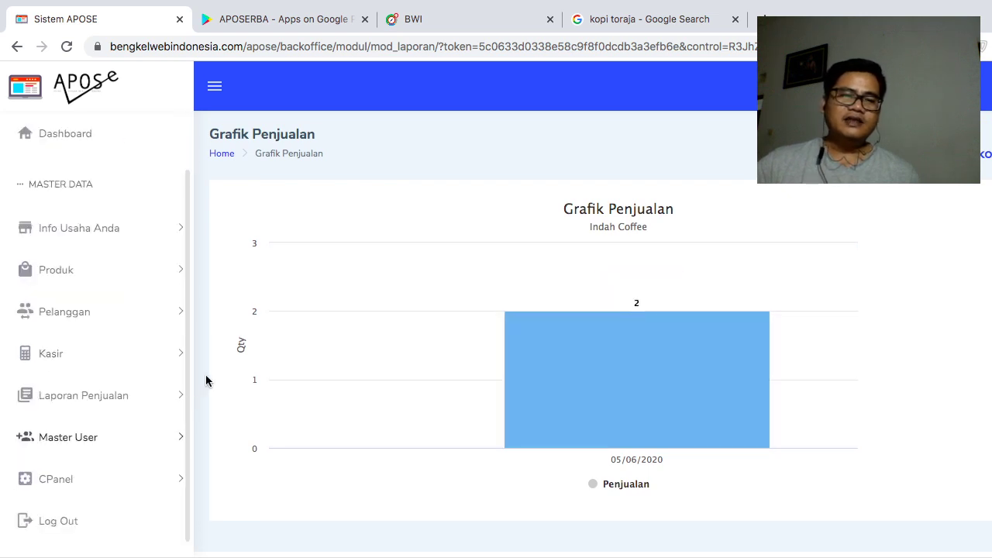
- Expand Master User and open Input Admin/User, which shows only the paid-version notice
click(151, 447)
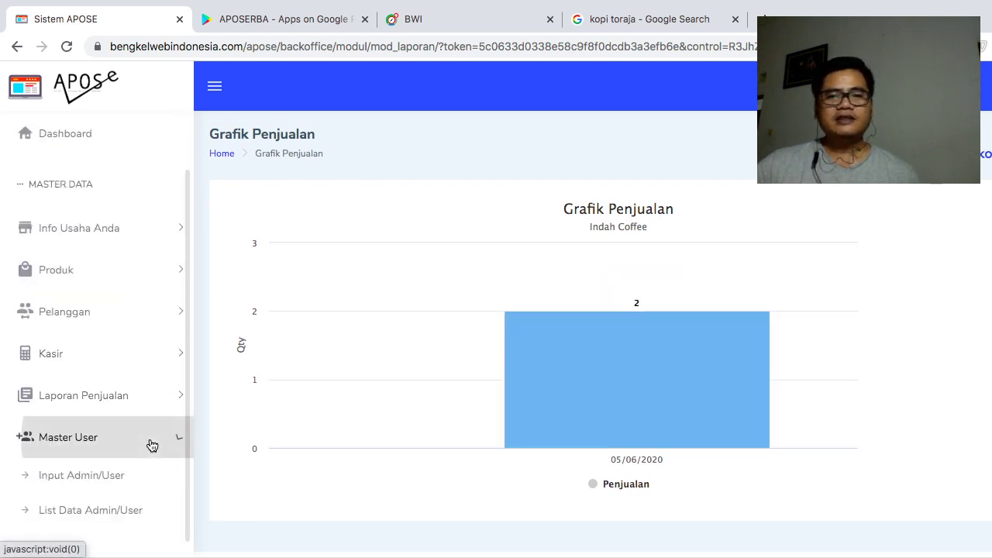
scroll(155, 412, down, 2)
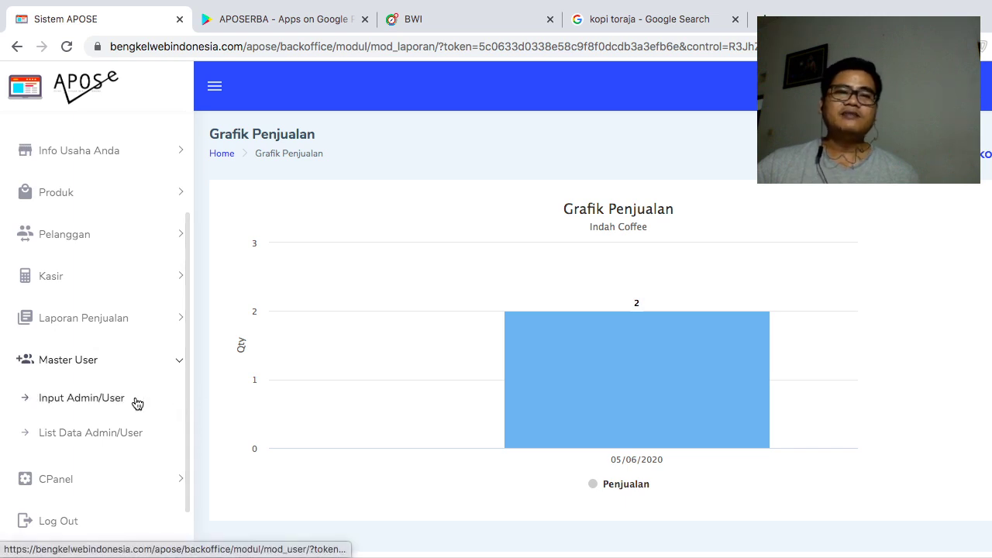
click(109, 403)
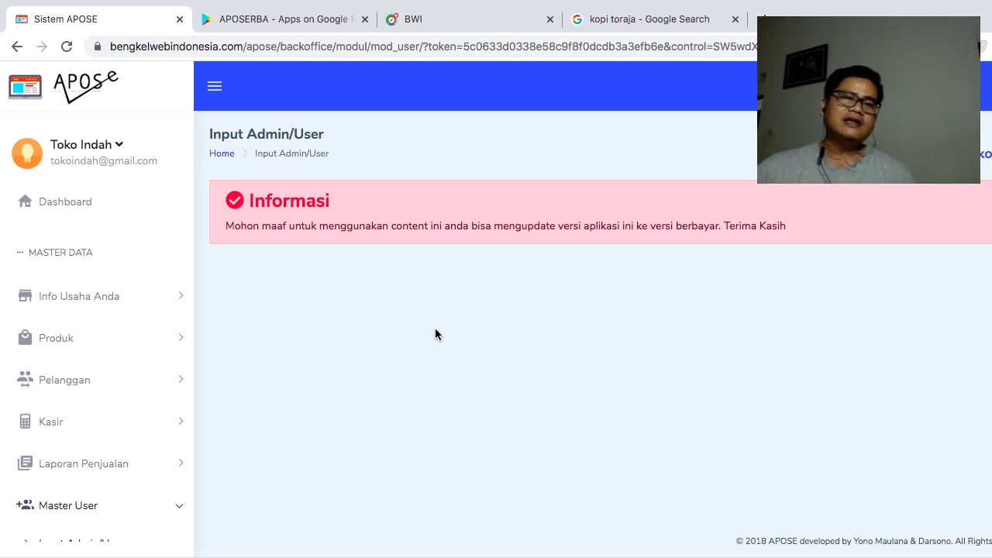
scroll(132, 452, down, 3)
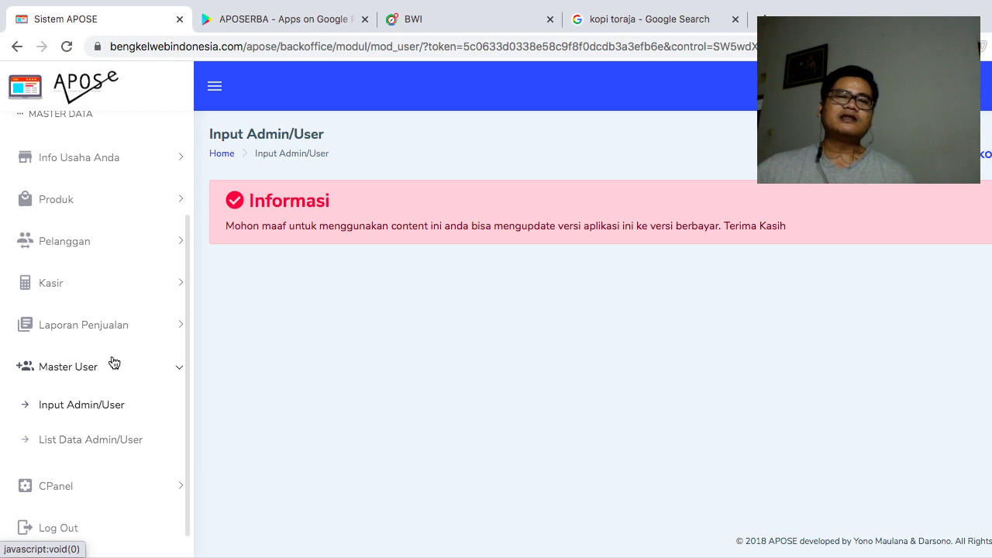
- Open List Data Admin/User under Master User, then collapse the Master User menu
click(109, 442)
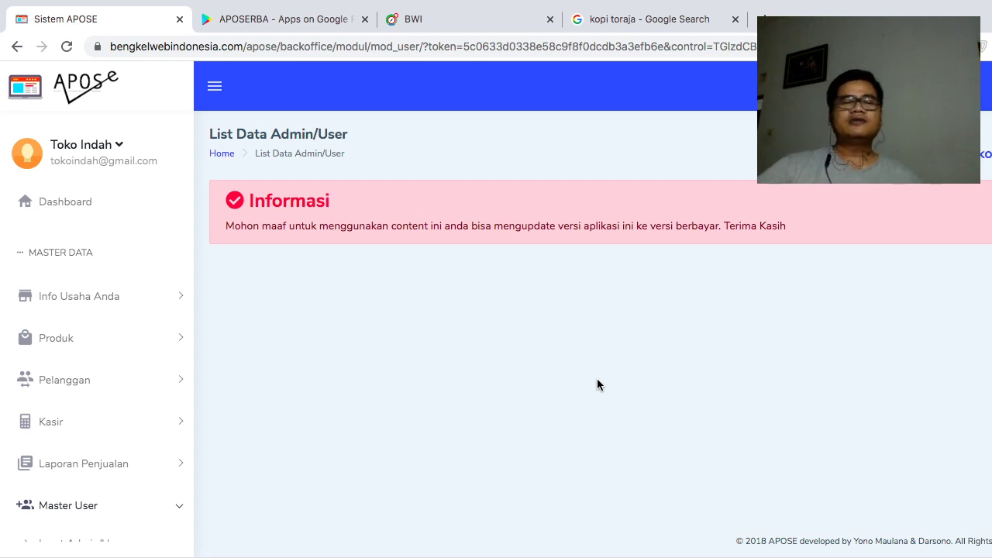
scroll(160, 409, down, 3)
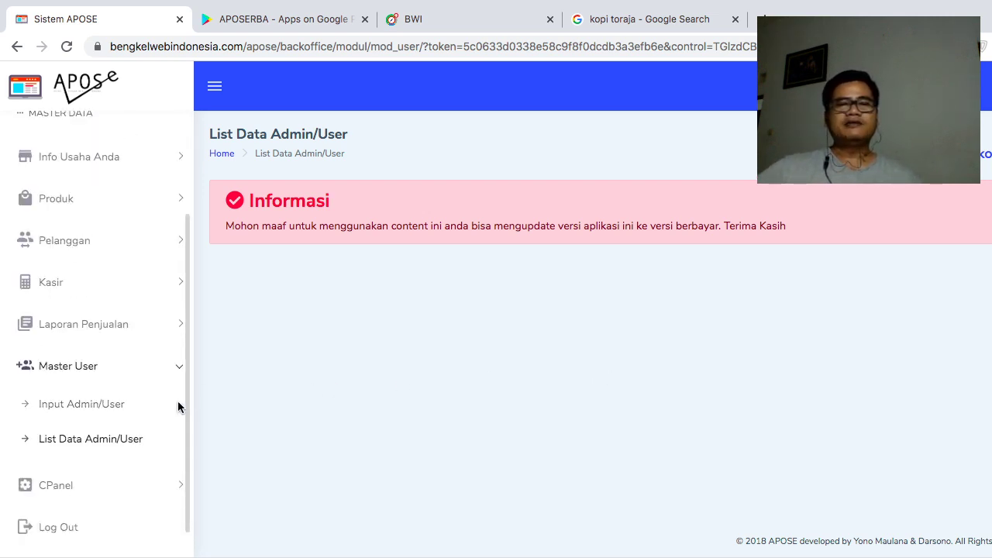
scroll(109, 409, up, 3)
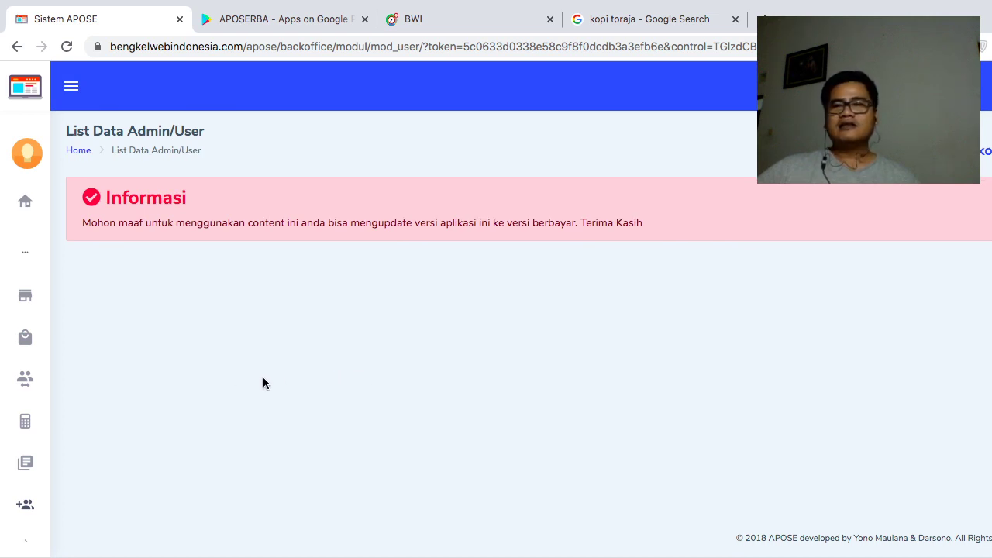
mouse_move(31, 464)
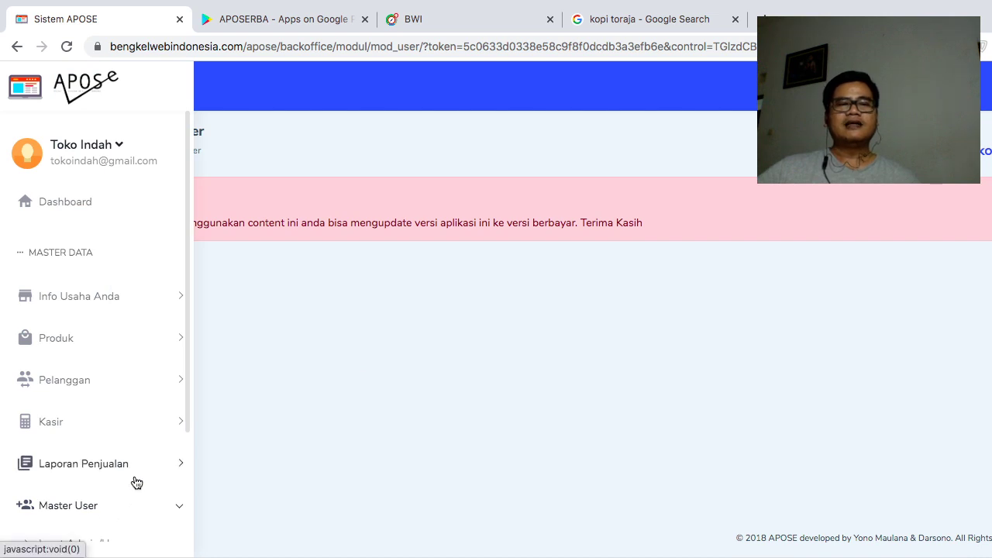
scroll(178, 488, down, 1)
click(173, 451)
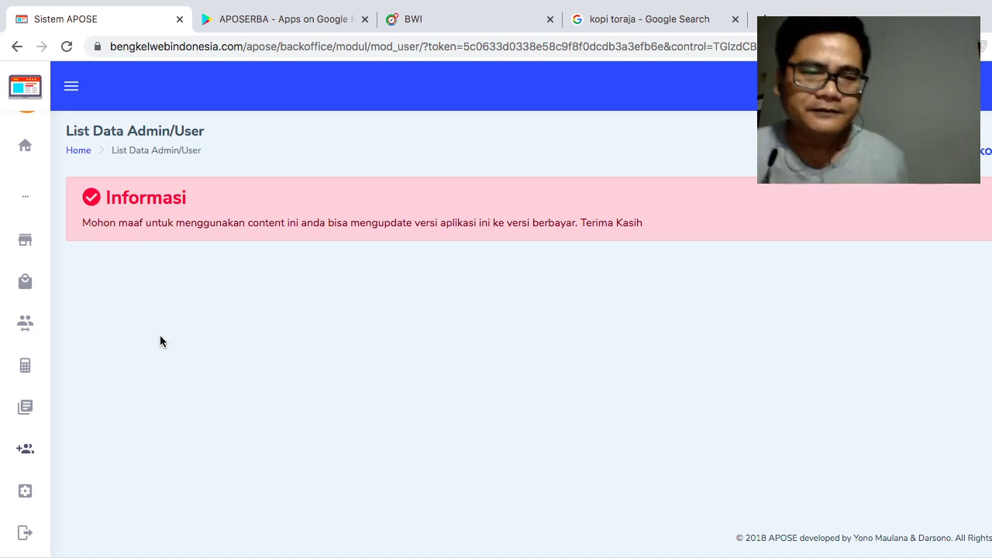
mouse_move(40, 372)
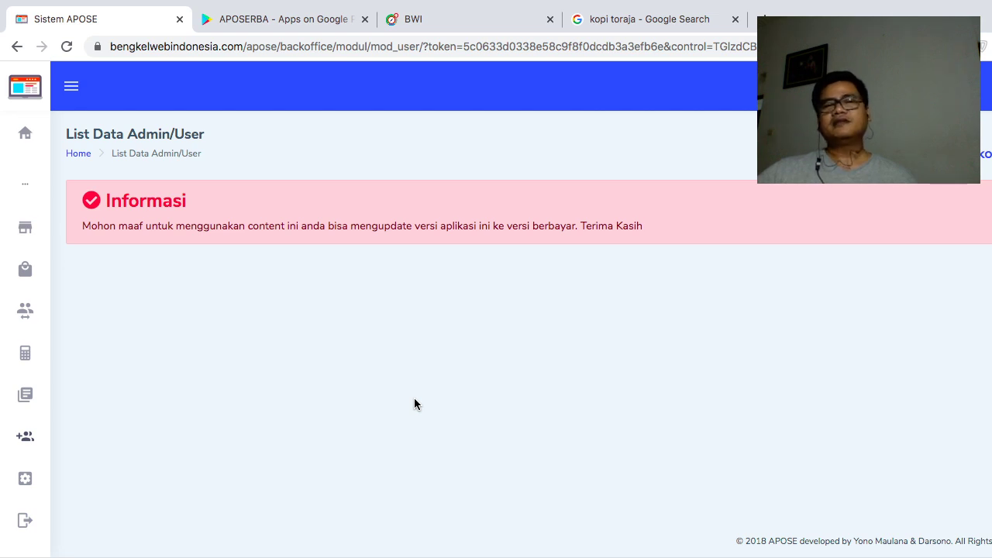
- Go back to the Dashboard and collapse the sidebar to icons with the hamburger button
mouse_move(25, 268)
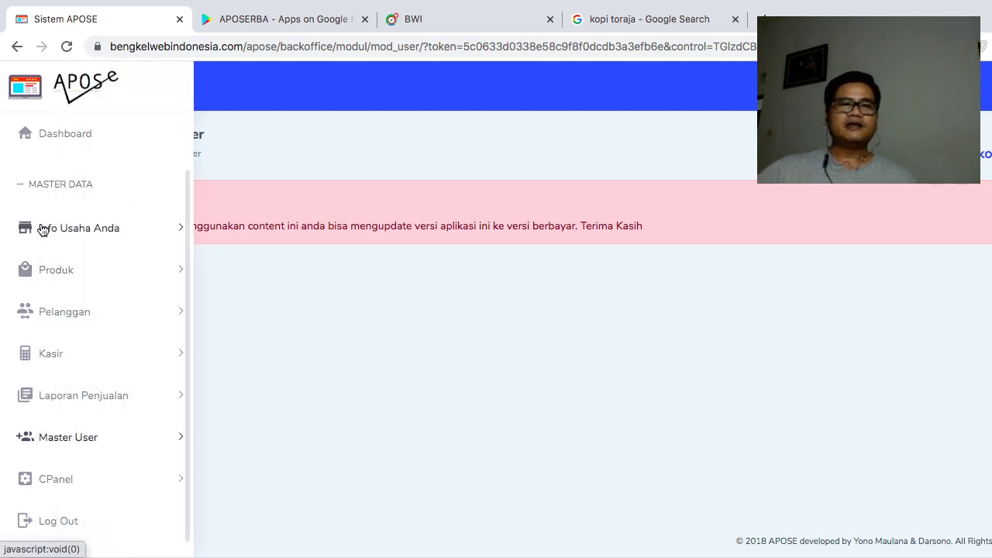
click(65, 138)
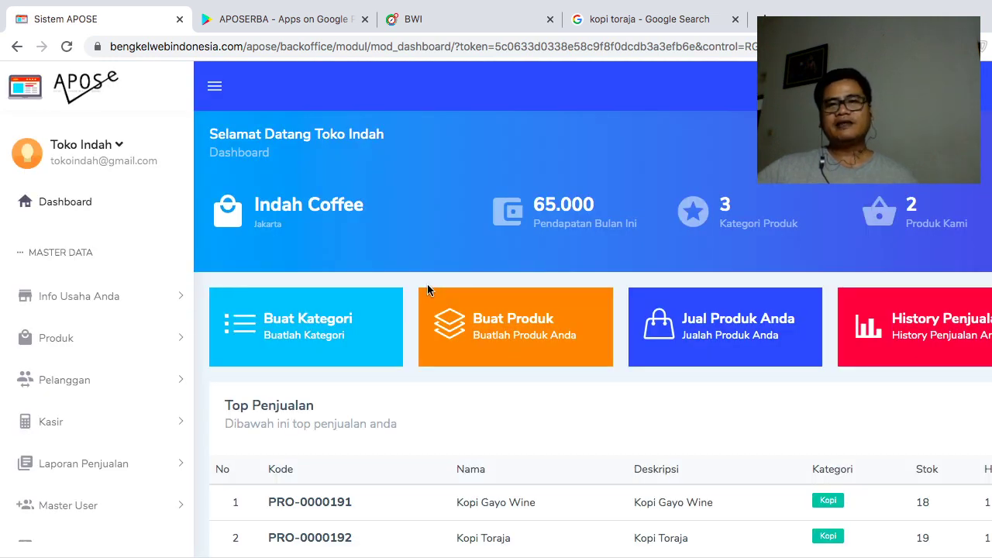
scroll(428, 284, down, 2)
scroll(431, 283, up, 2)
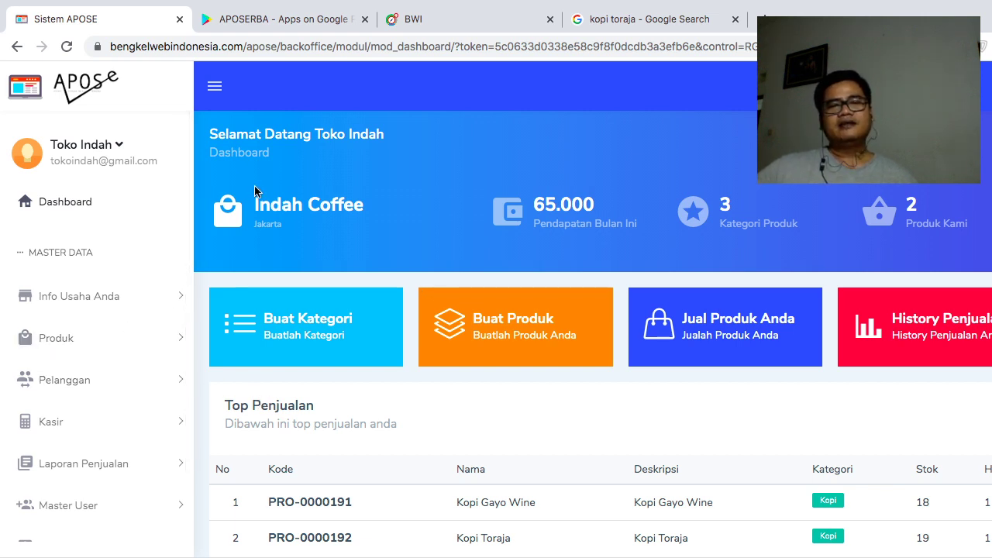
click(214, 86)
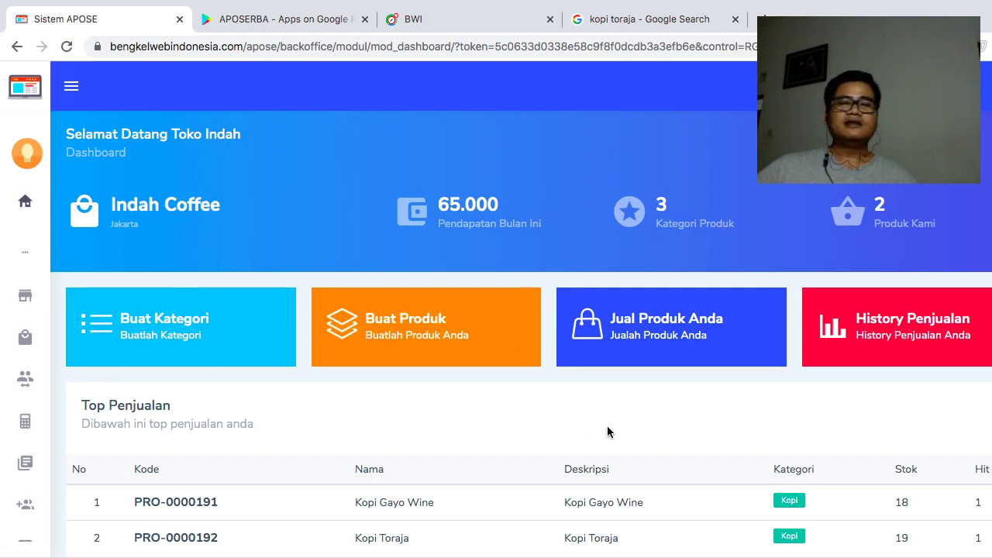
scroll(607, 425, down, 3)
scroll(607, 428, up, 3)
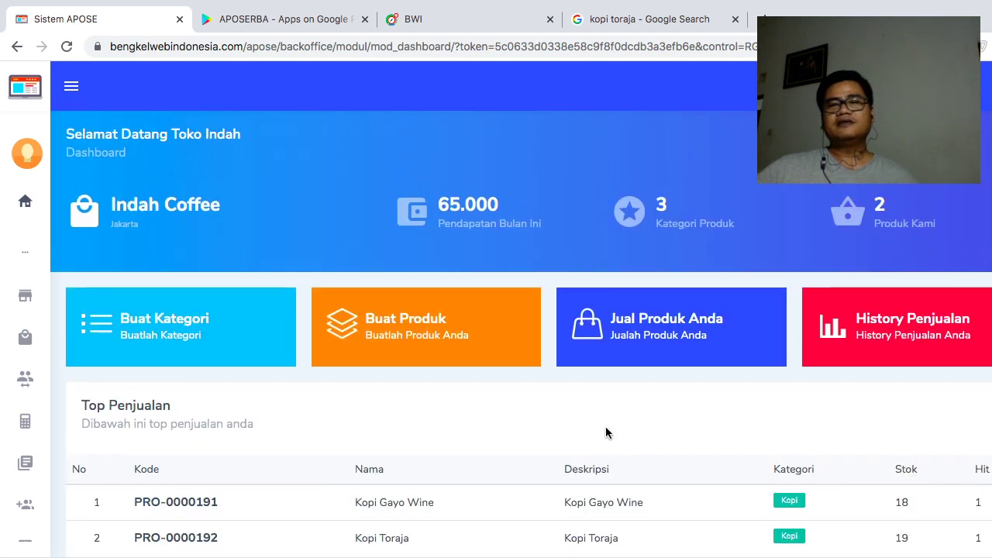